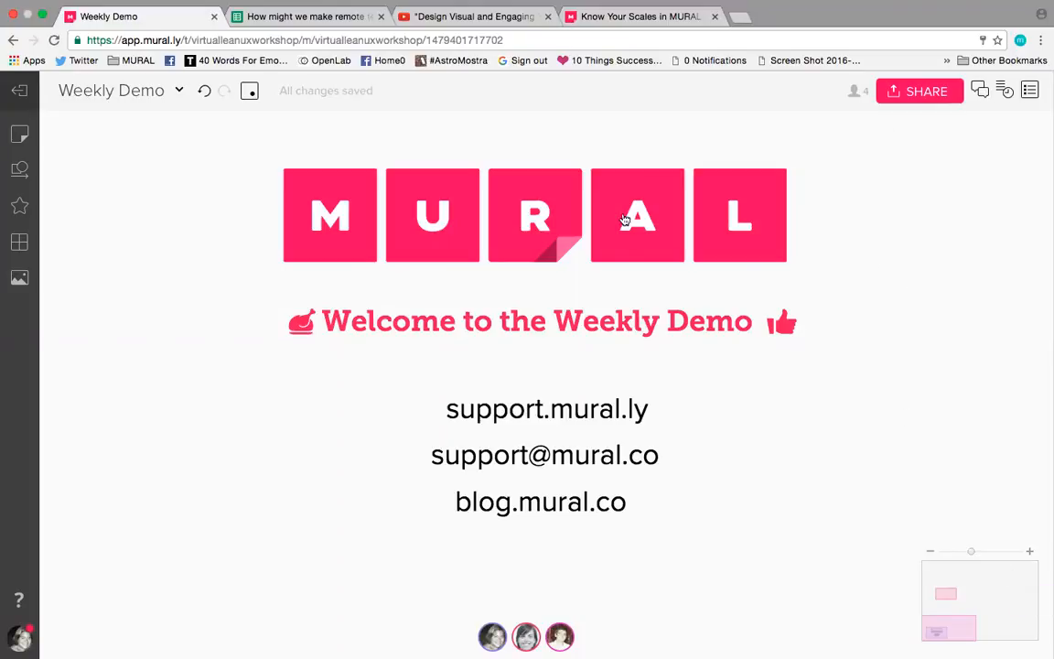
pyautogui.click(525, 40)
pyautogui.click(525, 43)
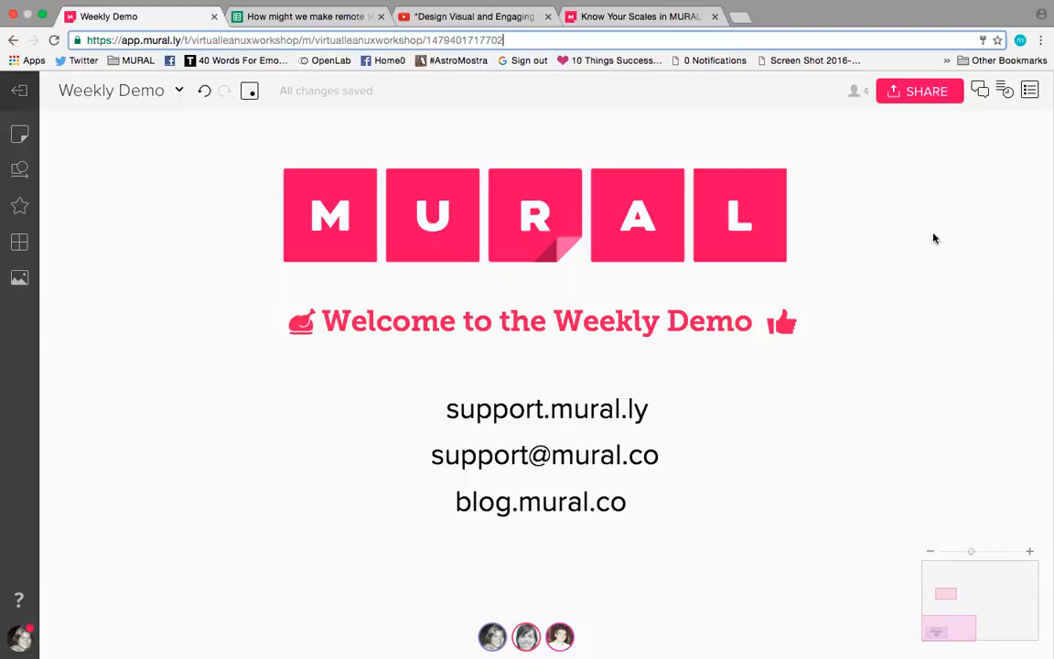
# Step: Add a title reading "How can we make remote teams feel closer together" in an empty area of the mural
pyautogui.scroll(-5, 933, 236)
pyautogui.moveTo(917, 182); pyautogui.dragTo(843, 285)
pyautogui.click(915, 270)
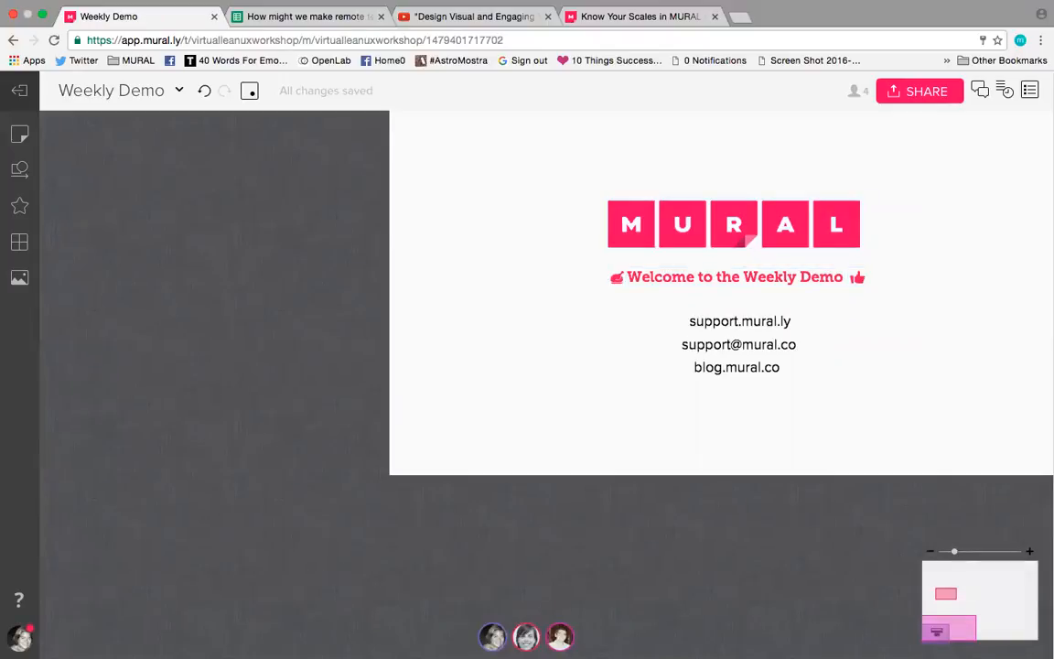
pyautogui.click(941, 572)
pyautogui.moveTo(106, 136); pyautogui.dragTo(169, 197)
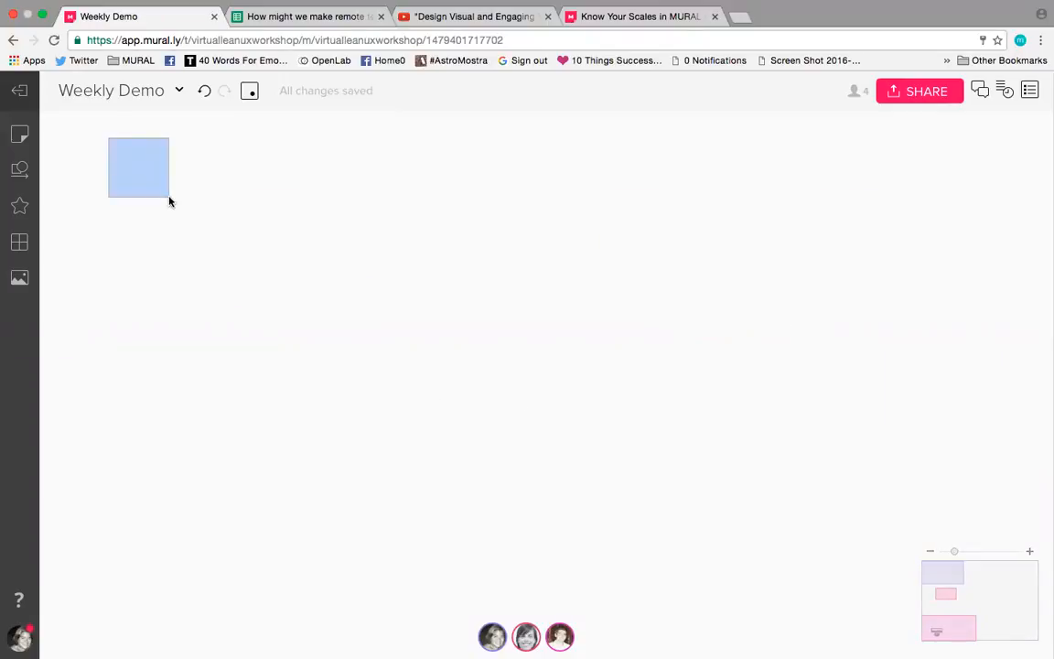
pyautogui.click(19, 135)
pyautogui.moveTo(83, 167); pyautogui.dragTo(539, 236)
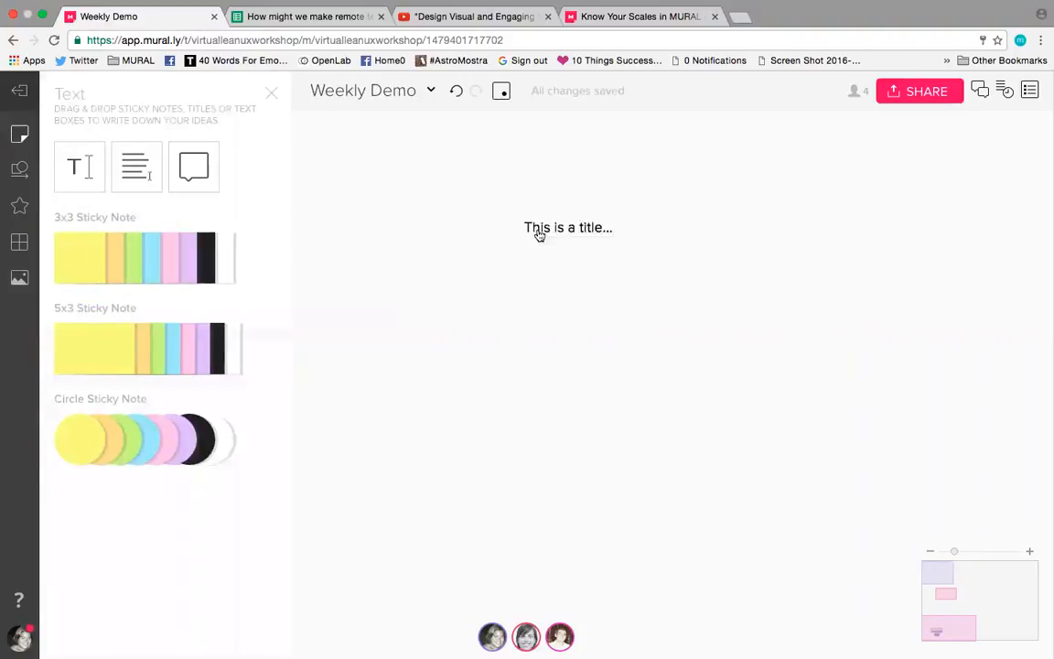
pyautogui.doubleClick(405, 186)
pyautogui.write('How can we make remote teams feel closer together')
pyautogui.click(437, 224)
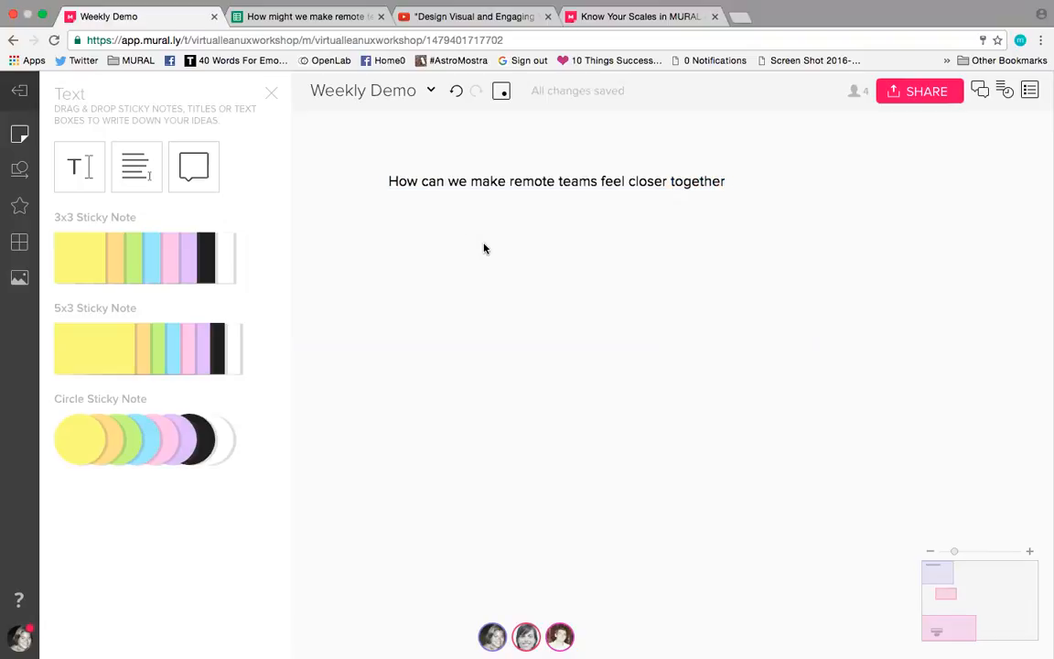
# Step: Increase the title's font size by two steps and widen its text box slightly
pyautogui.click(407, 174)
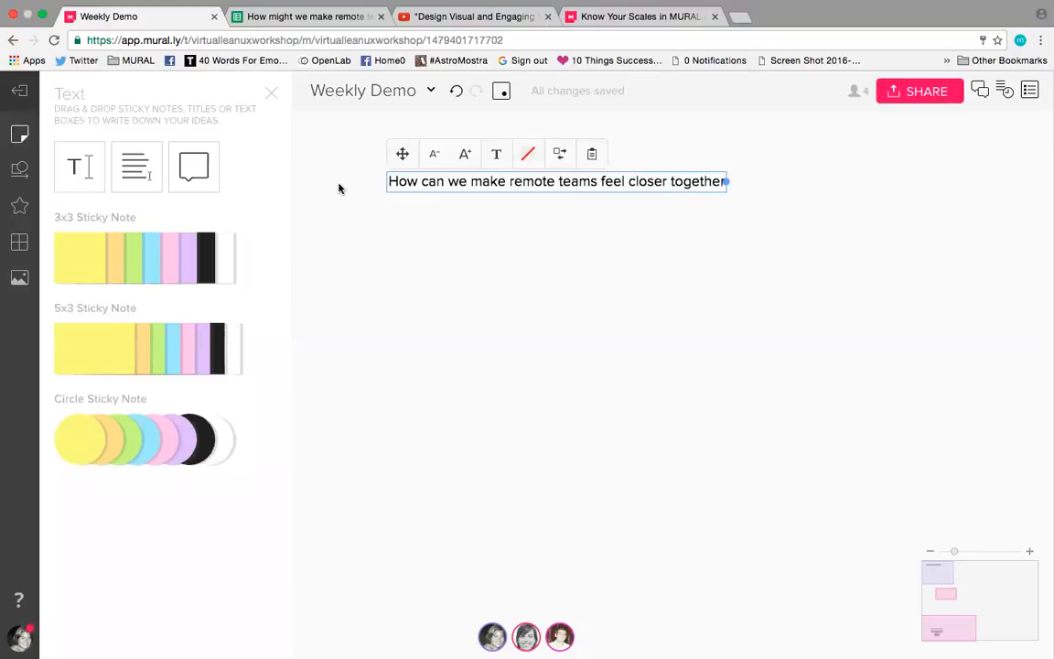
pyautogui.click(467, 153)
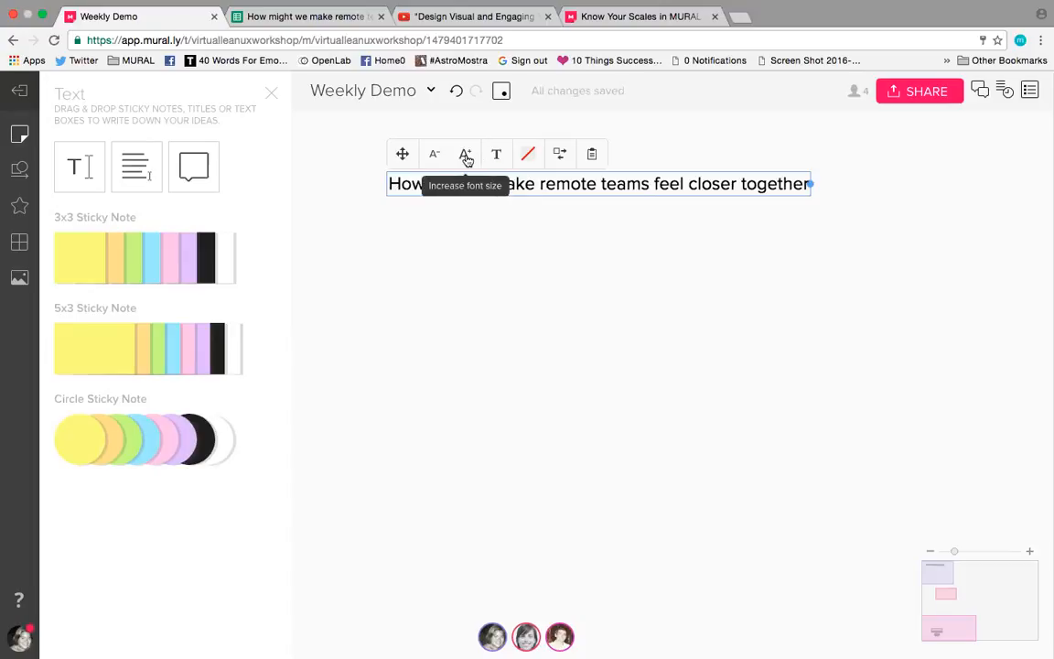
pyautogui.click(467, 158)
pyautogui.click(486, 279)
pyautogui.click(482, 194)
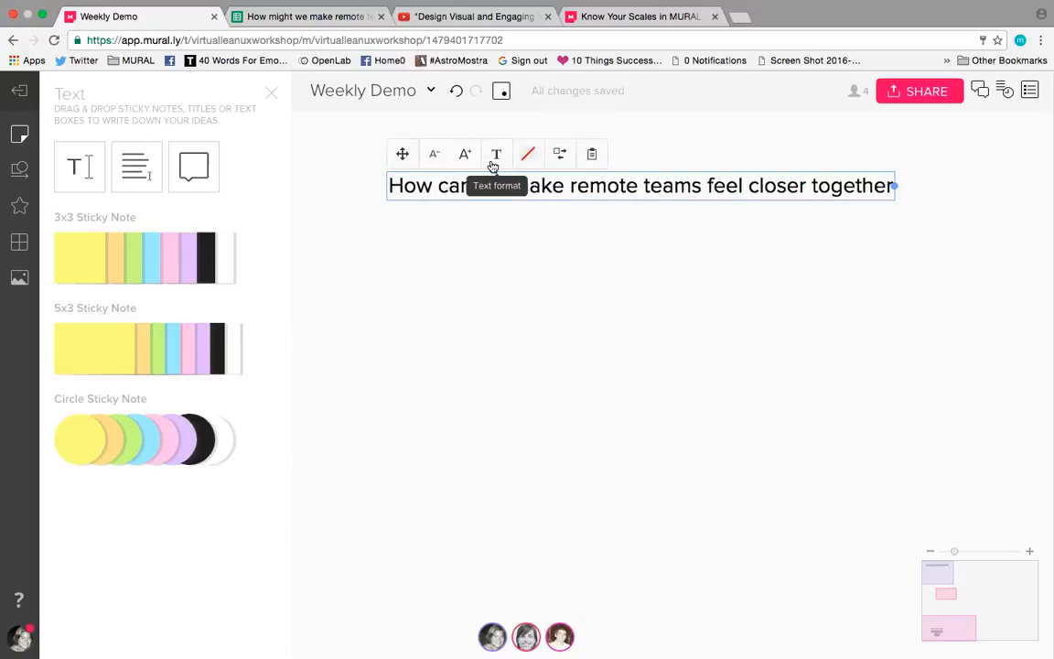
pyautogui.moveTo(894, 186); pyautogui.dragTo(901, 187)
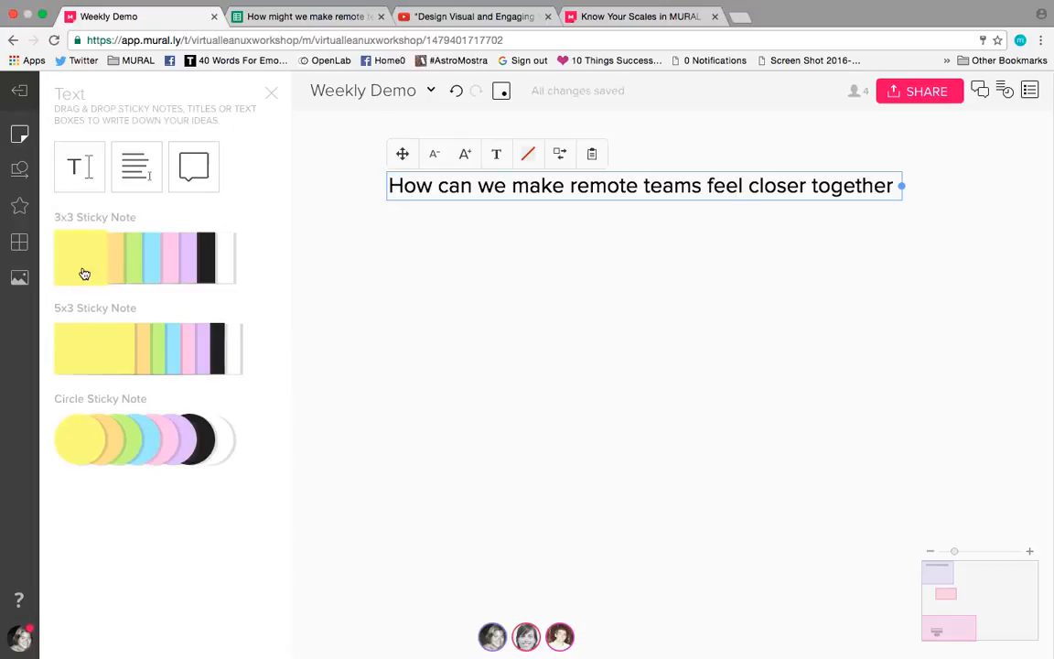
# Step: Place two yellow 3x3 sticky notes side by side below the title, and write "Virtual happy hours" on the second
pyautogui.moveTo(83, 273); pyautogui.dragTo(419, 247)
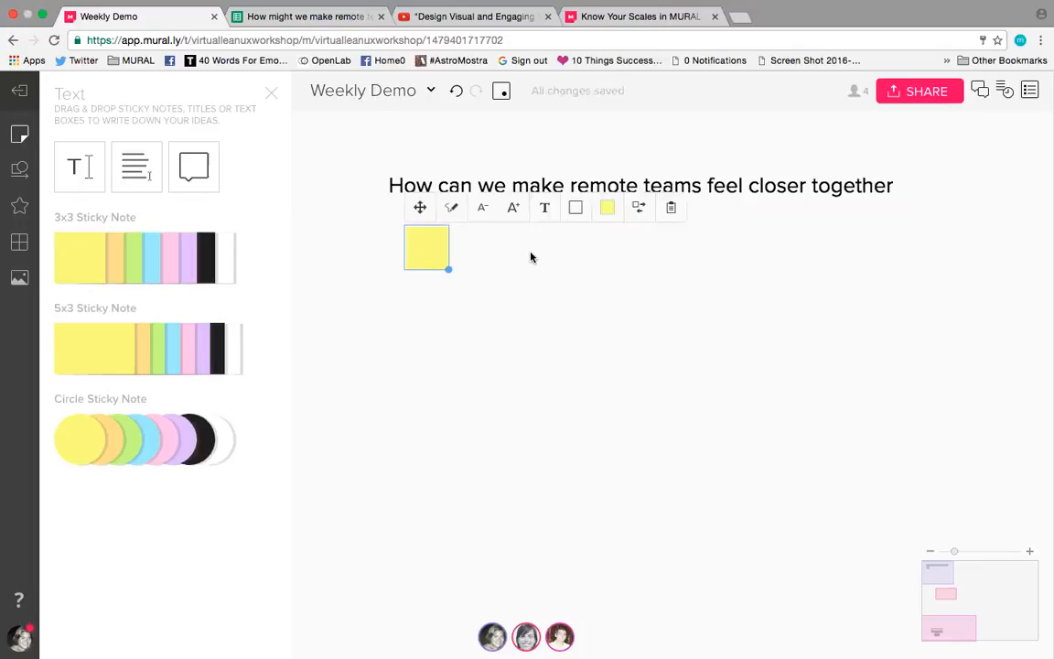
pyautogui.click(531, 257)
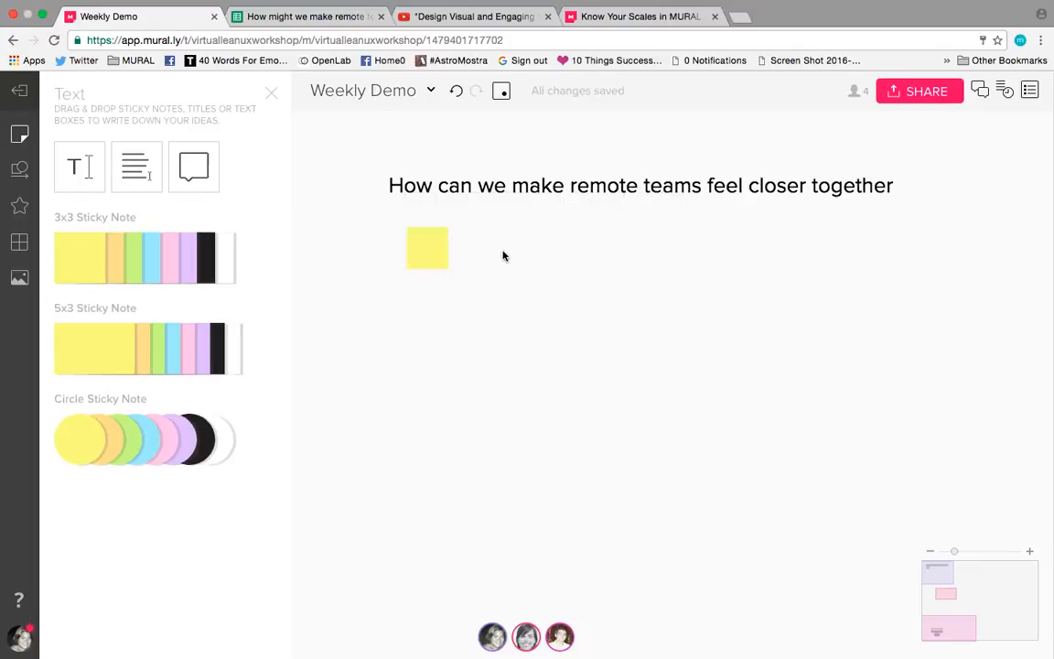
pyautogui.doubleClick(503, 253)
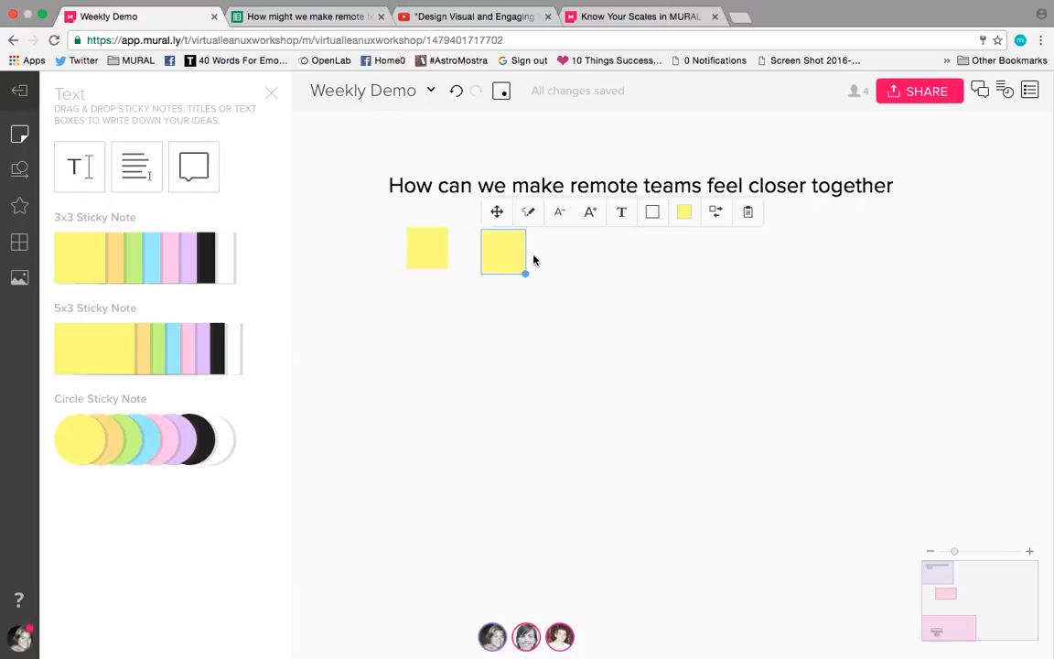
pyautogui.write('Virtual happy hours')
# Step: Write "Take an online course together" on the blank yellow note and move the "Virtual happy hours" note closer to it
pyautogui.click(432, 247)
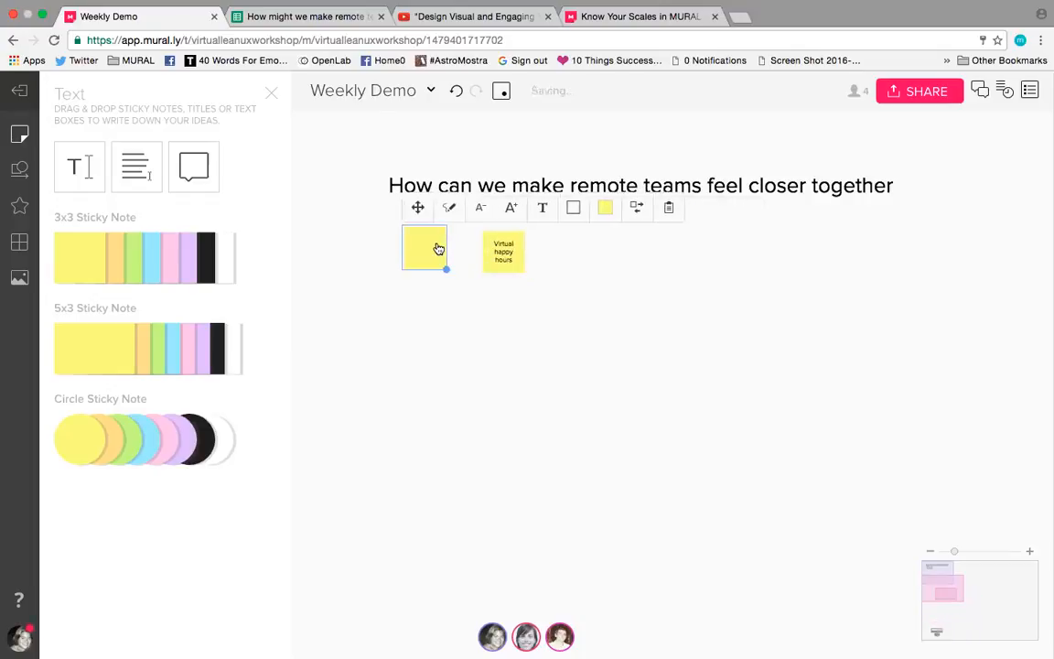
pyautogui.doubleClick(420, 249)
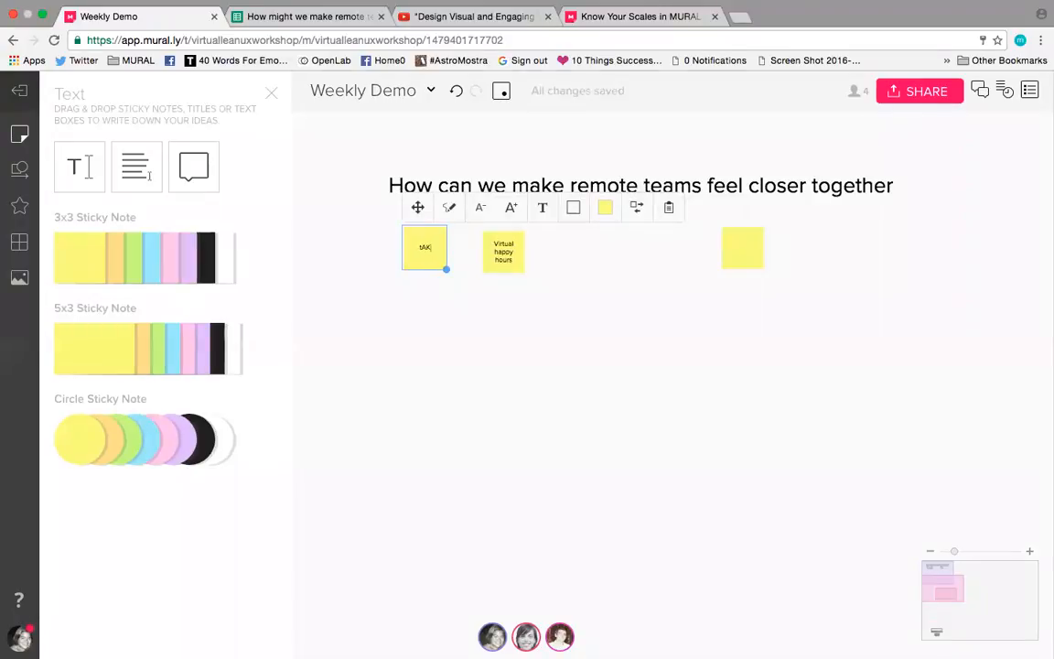
pyautogui.write('Take a')
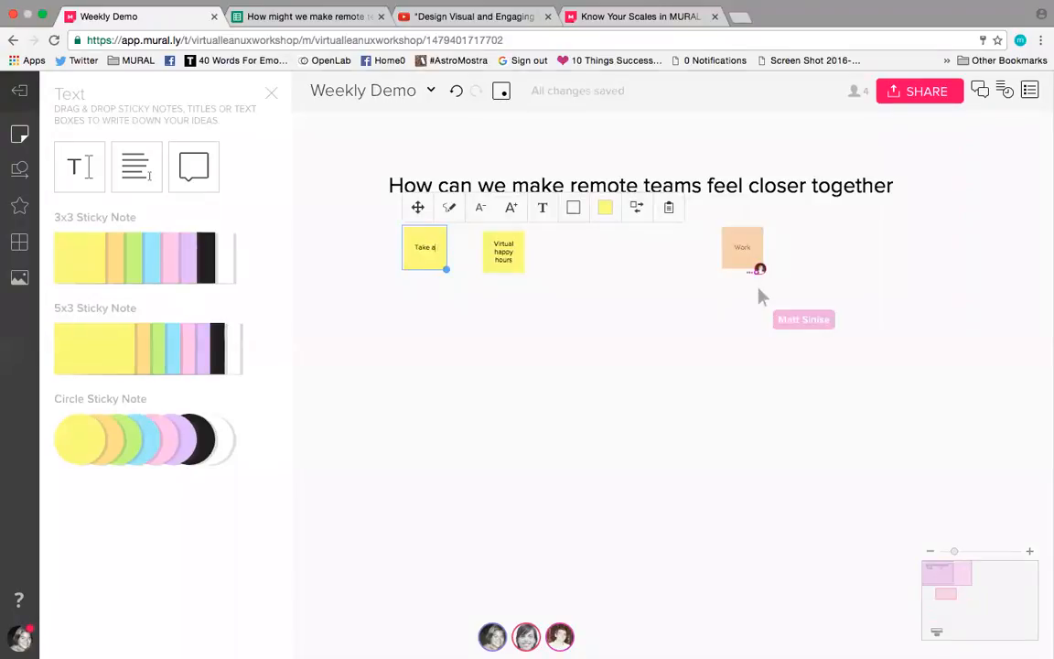
pyautogui.write('n online course together')
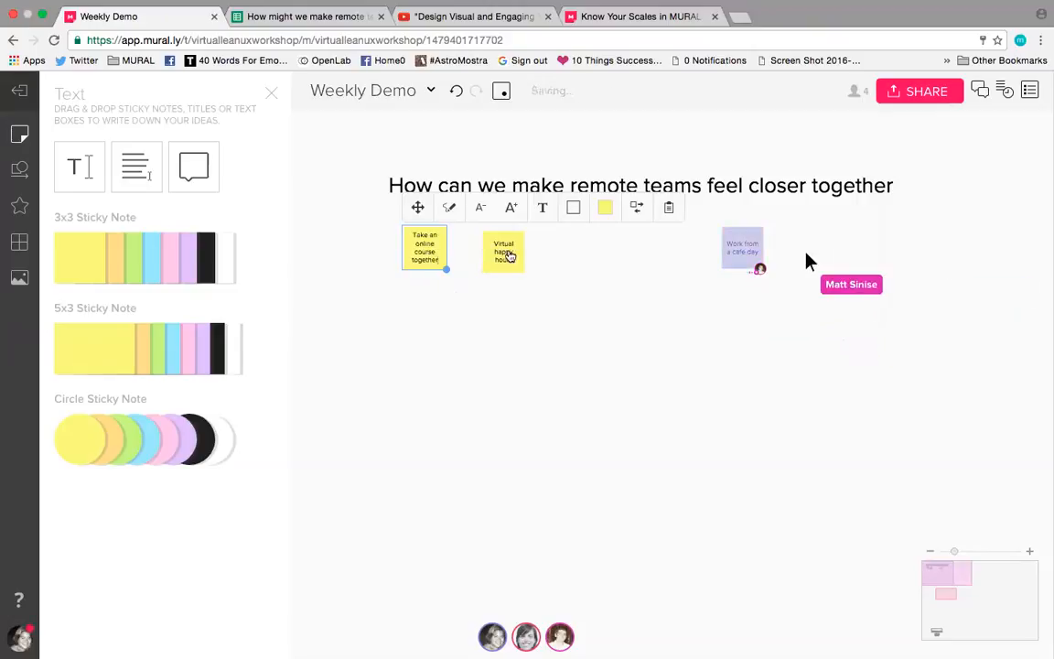
pyautogui.click(507, 249)
pyautogui.moveTo(508, 249); pyautogui.dragTo(491, 247)
pyautogui.click(498, 323)
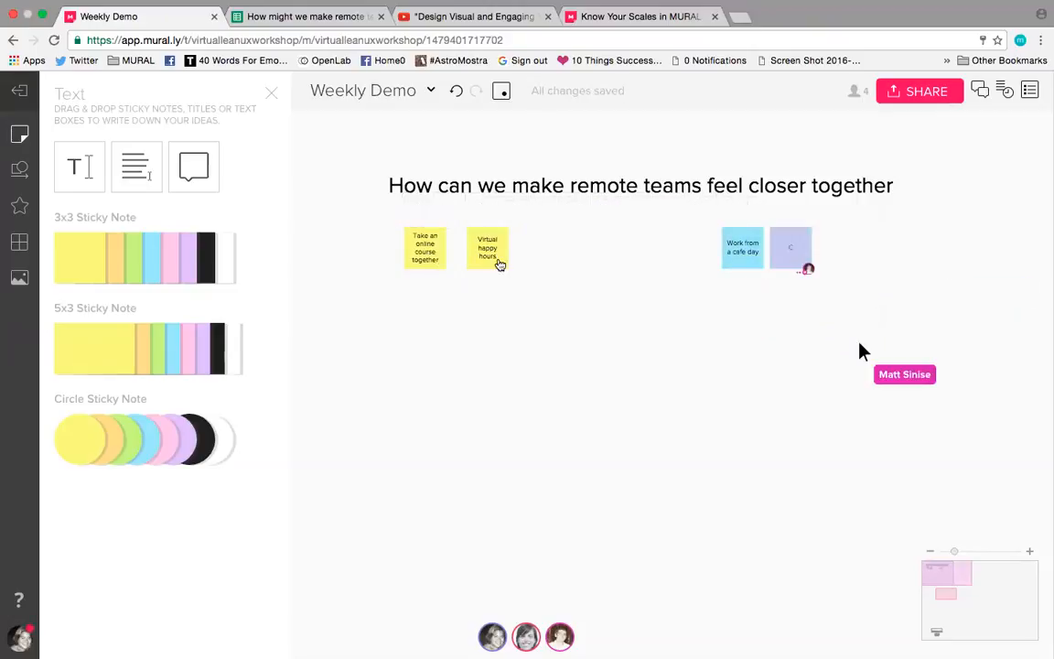
pyautogui.moveTo(480, 262); pyautogui.dragTo(470, 262)
# Step: Add a yellow sticky note reading "Work from a coffee shop" below the "Take an online course together" note
pyautogui.doubleClick(419, 288)
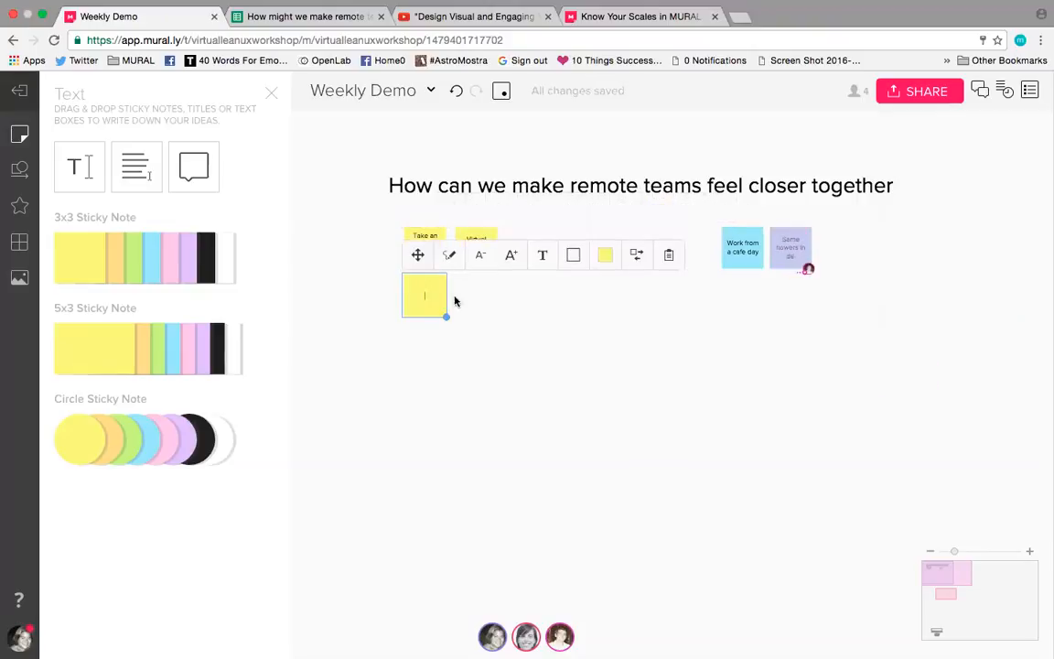
pyautogui.write('Work from a caf')
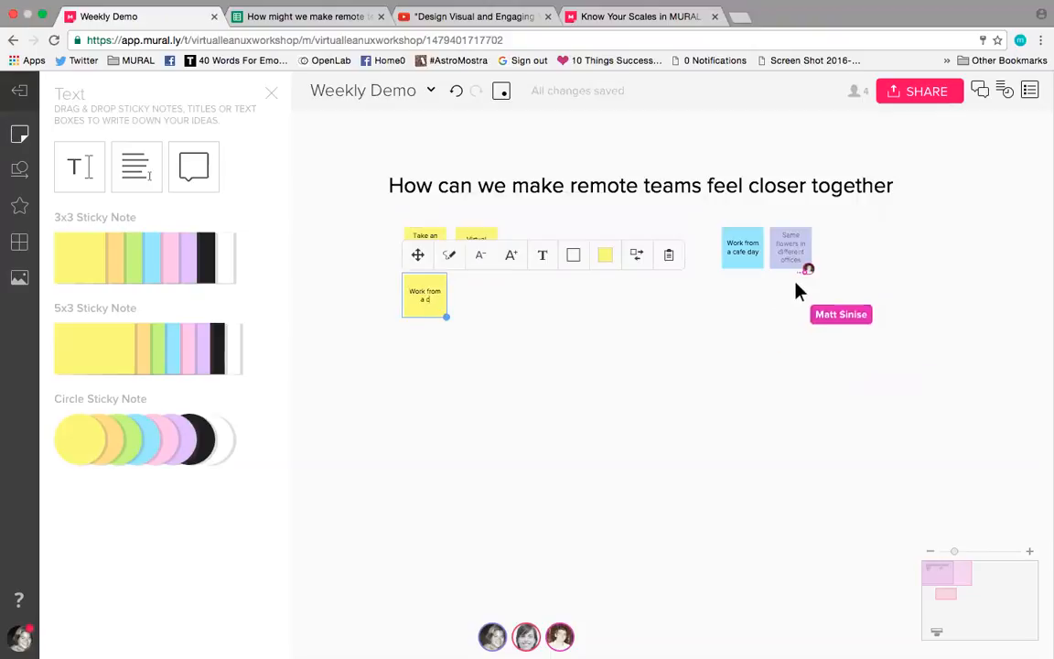
pyautogui.write('e')
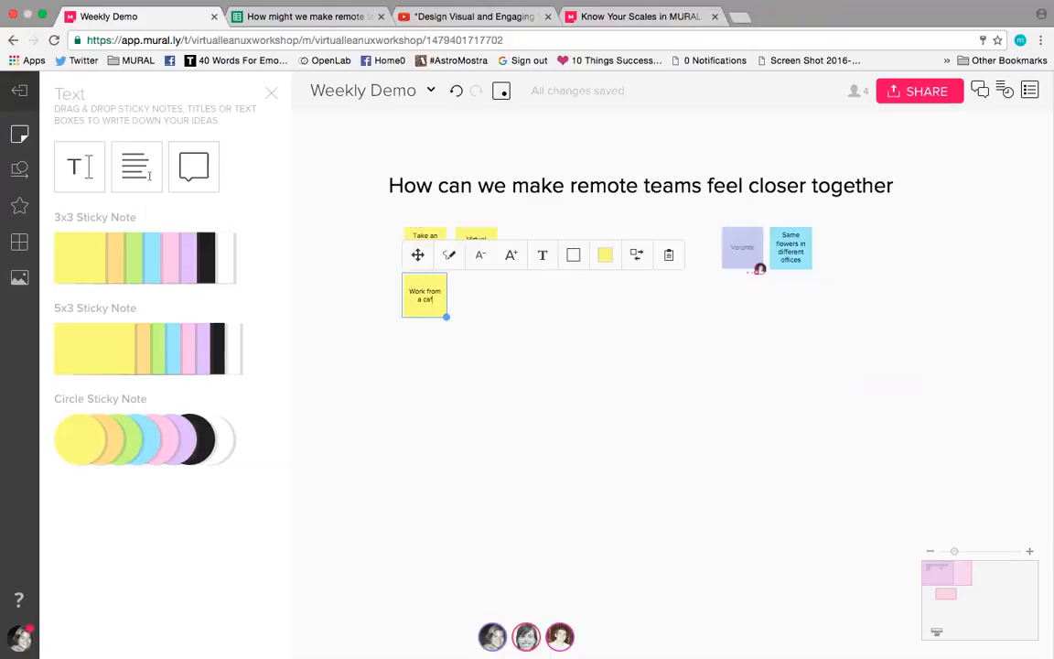
pyautogui.write('e shop')
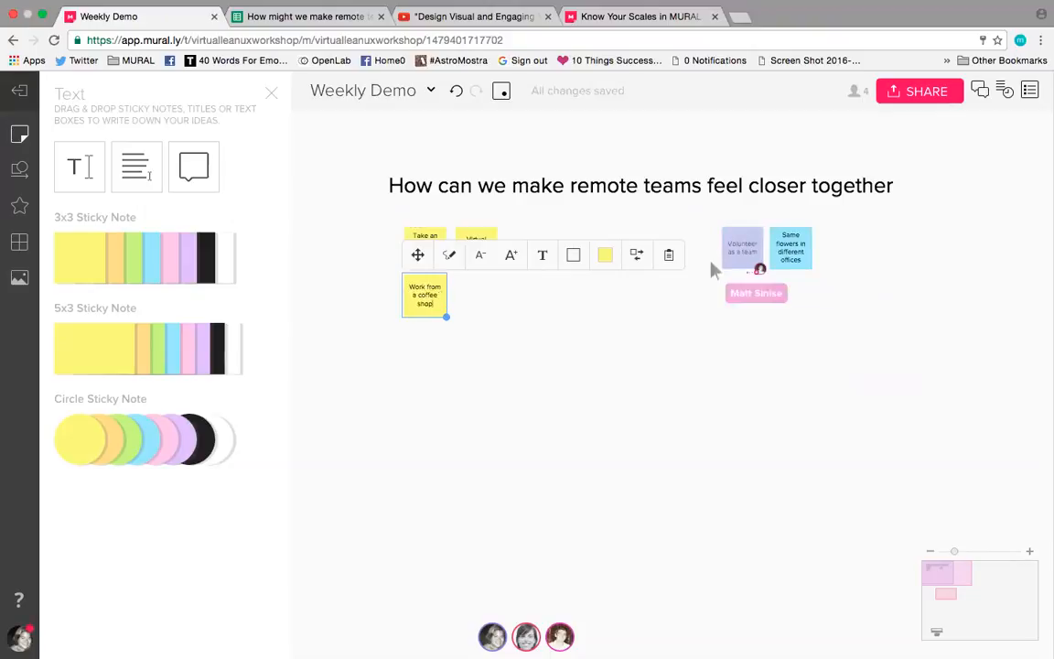
pyautogui.click(464, 327)
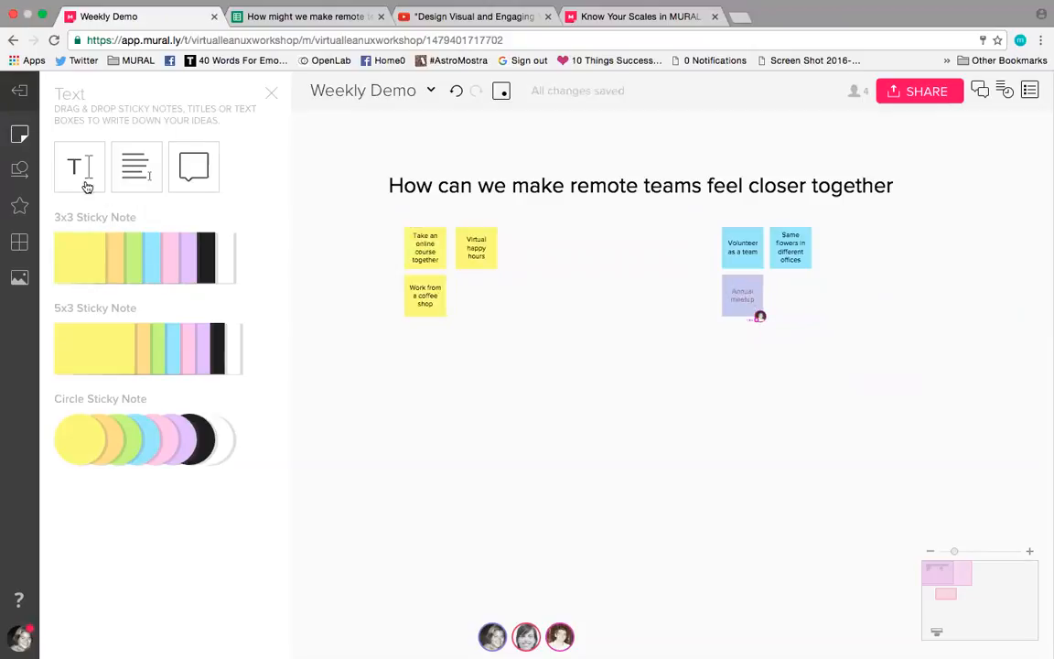
# Step: Place a straight line without an arrowhead extending from the right side of the "Virtual happy hours" note
pyautogui.click(22, 136)
pyautogui.click(22, 136)
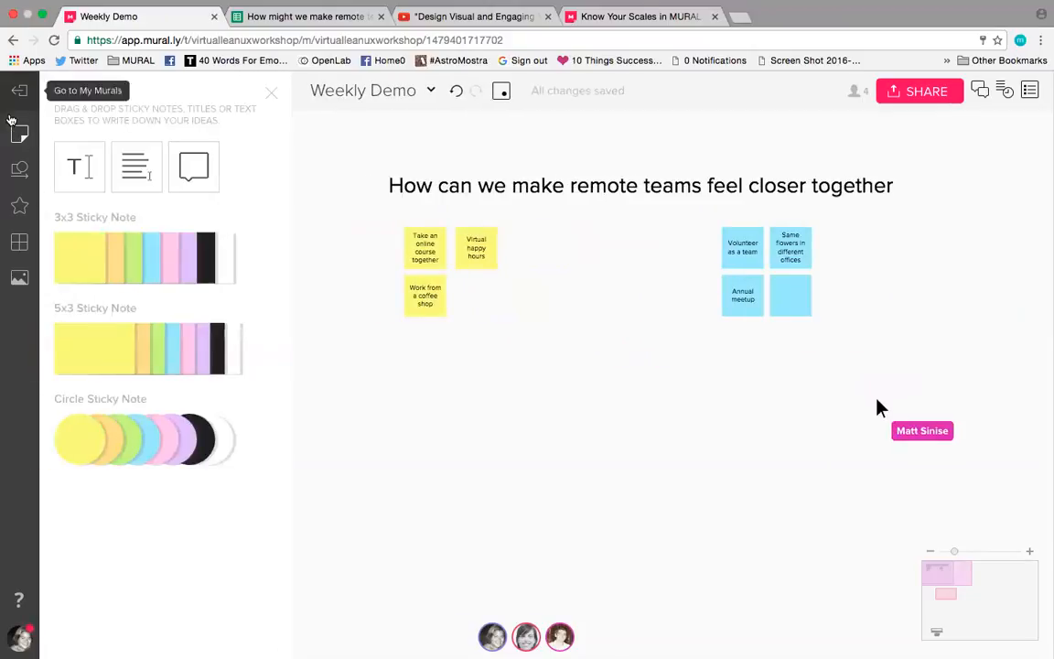
pyautogui.click(271, 92)
pyautogui.click(19, 171)
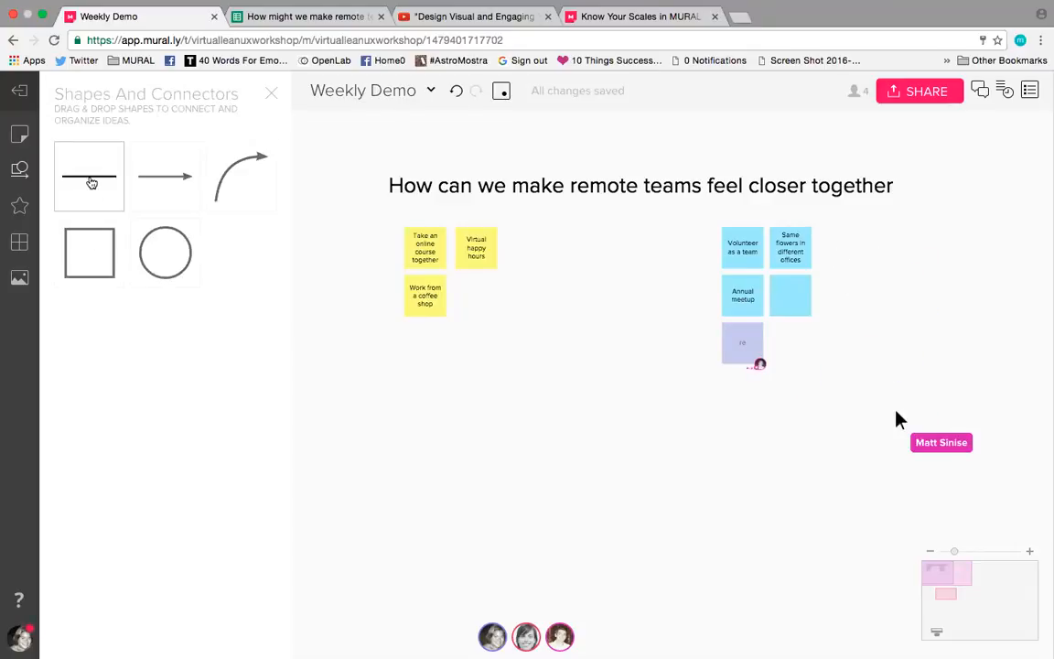
pyautogui.moveTo(91, 183); pyautogui.dragTo(499, 247)
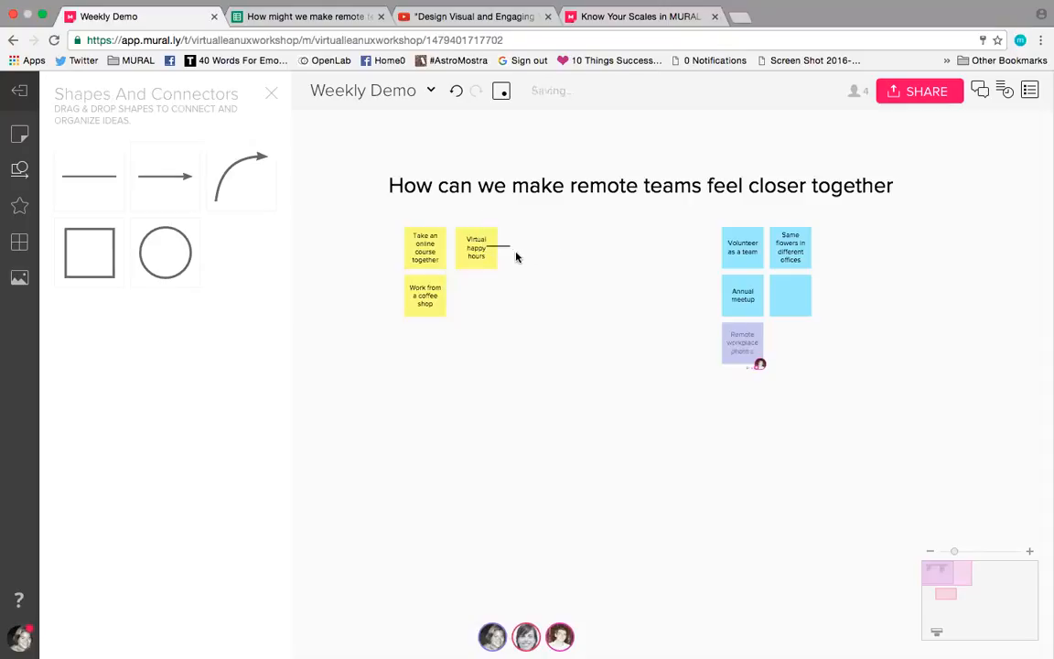
# Step: Add a yellow sticky note reading "Share a new food/drinks activity" at the free end of the connector line
pyautogui.doubleClick(524, 248)
pyautogui.write('s')
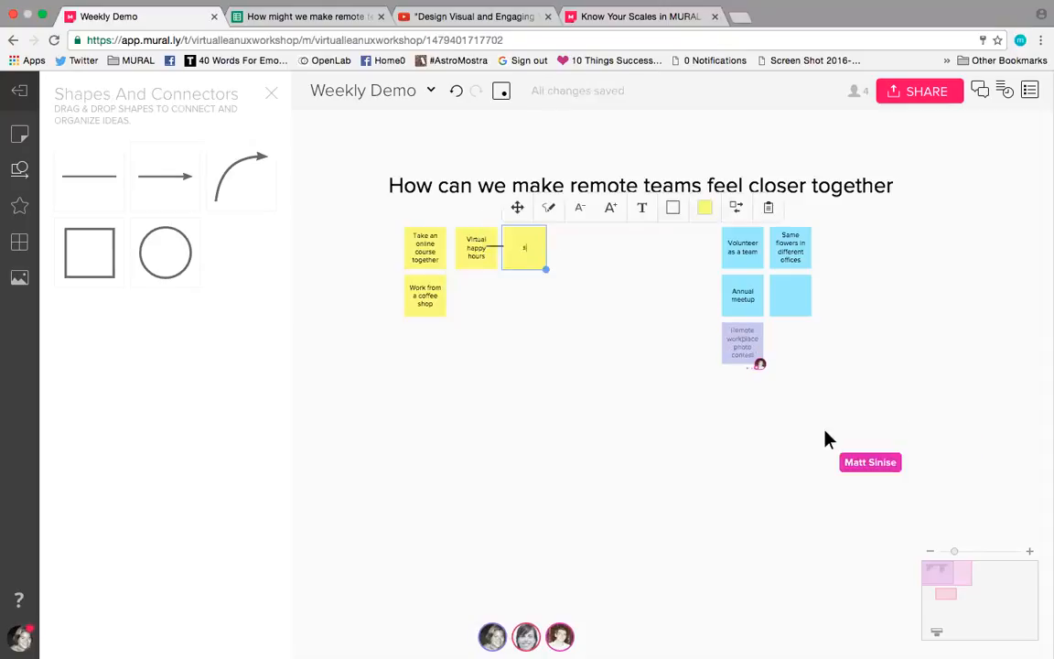
pyautogui.write('are a new food/drinks activ')
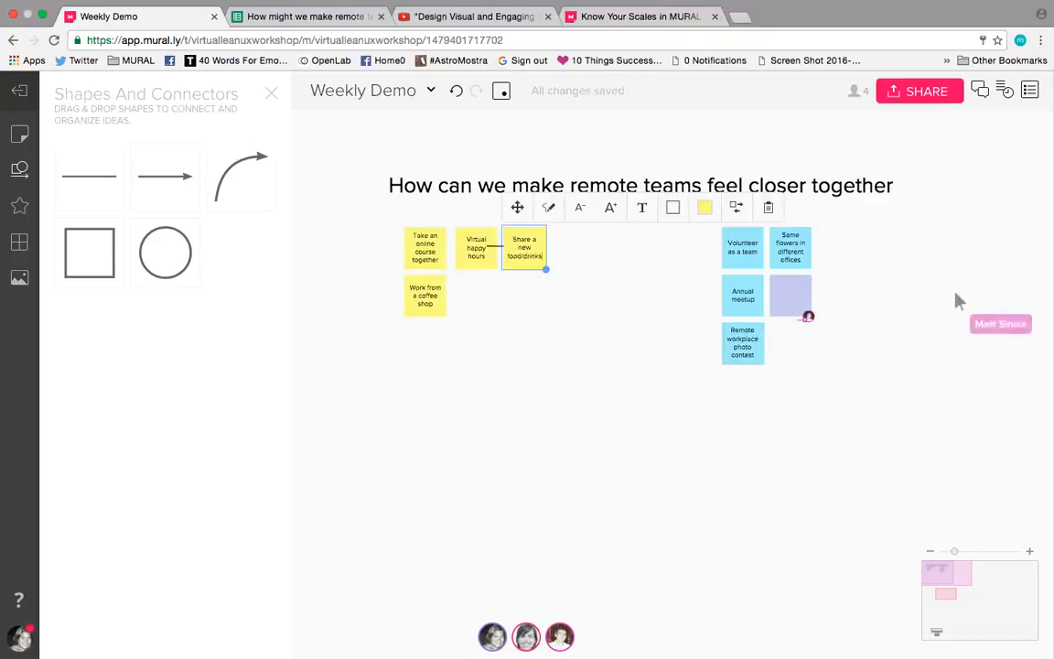
pyautogui.write('ity')
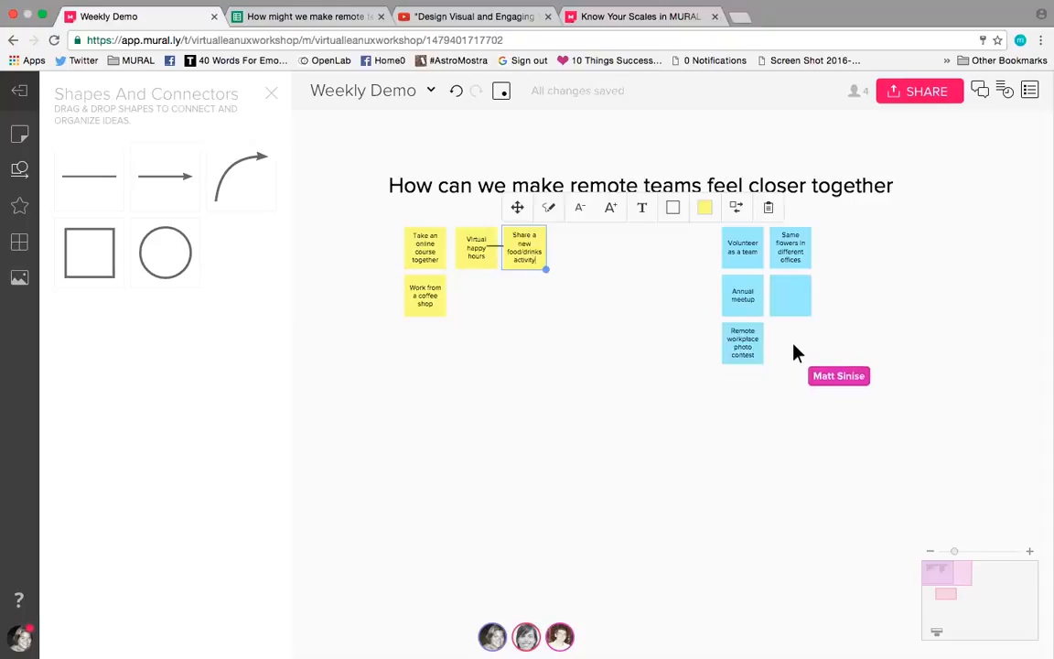
pyautogui.click(517, 285)
# Step: Adjust the connector line between the "Virtual happy hours" and "Share a new food/drinks activity" notes
pyautogui.click(500, 248)
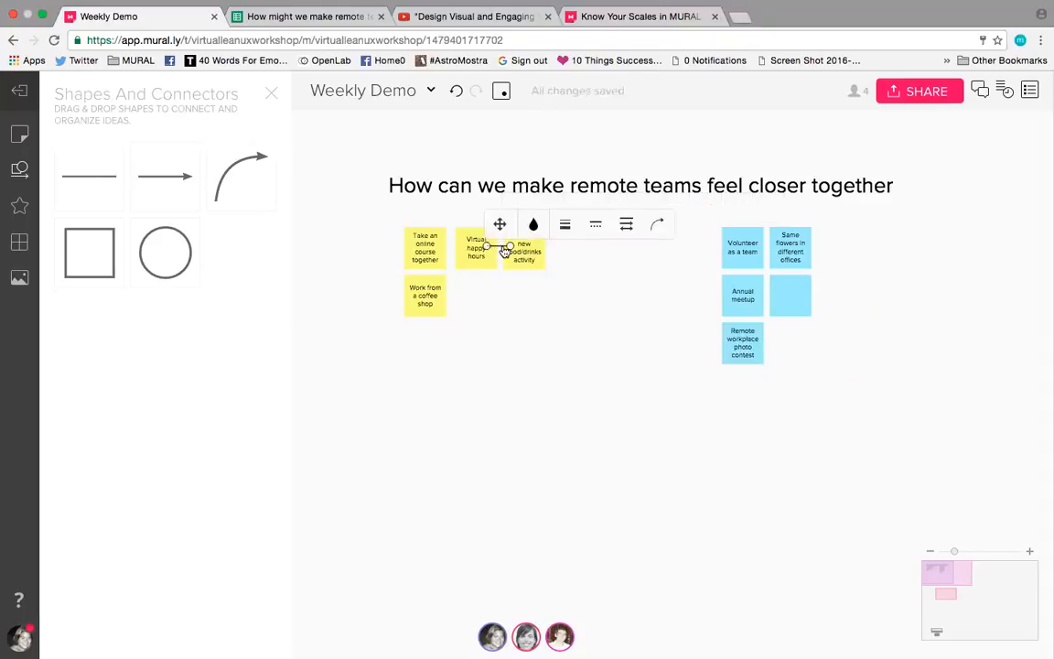
pyautogui.moveTo(504, 247); pyautogui.dragTo(542, 249)
pyautogui.click(509, 278)
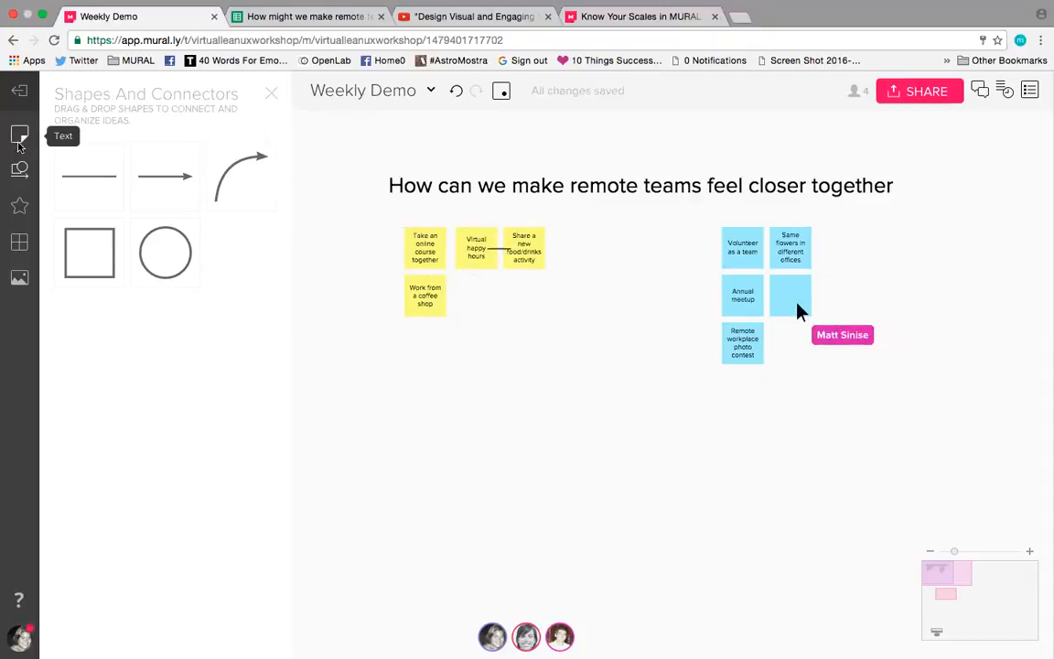
# Step: Place a pushpin icon between the title and the "Take an online course together" note and color it red
pyautogui.click(272, 95)
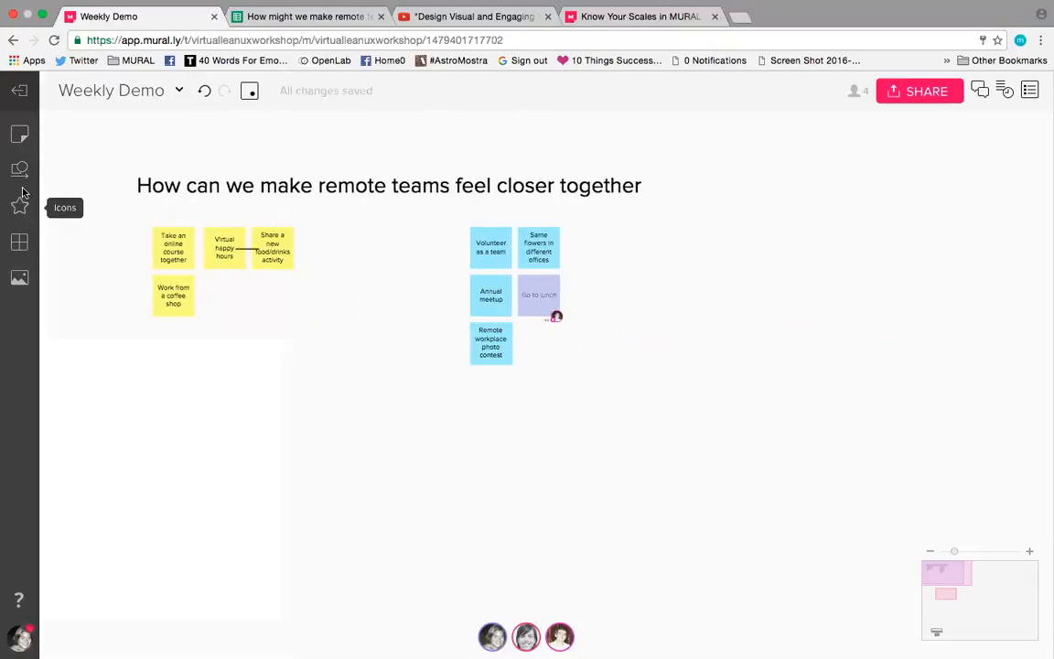
pyautogui.click(19, 207)
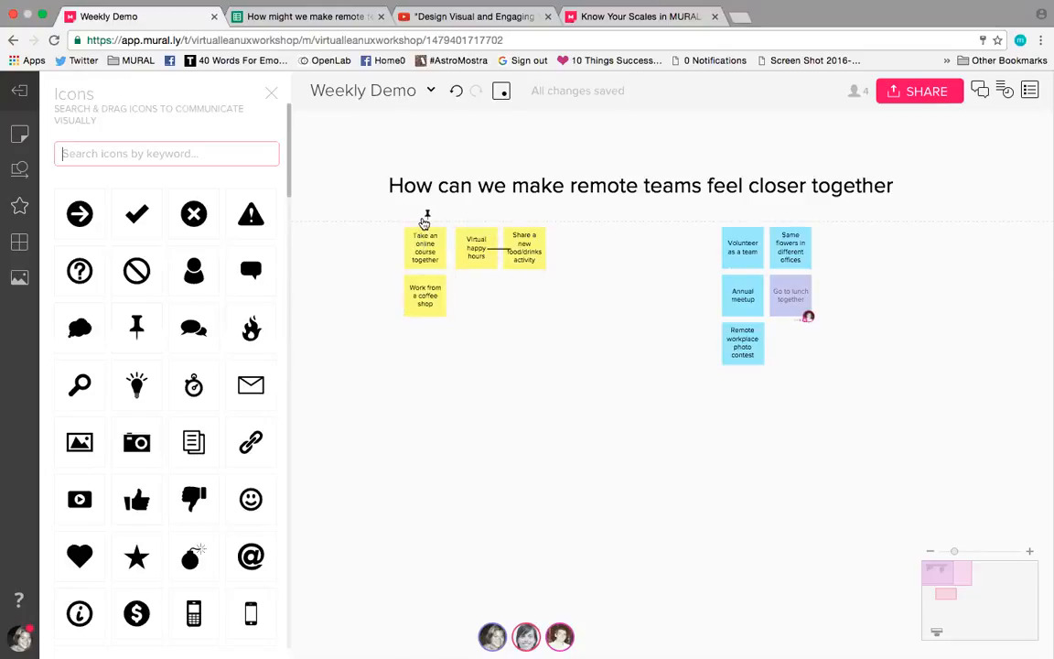
pyautogui.click(426, 217)
pyautogui.moveTo(430, 219); pyautogui.dragTo(444, 184)
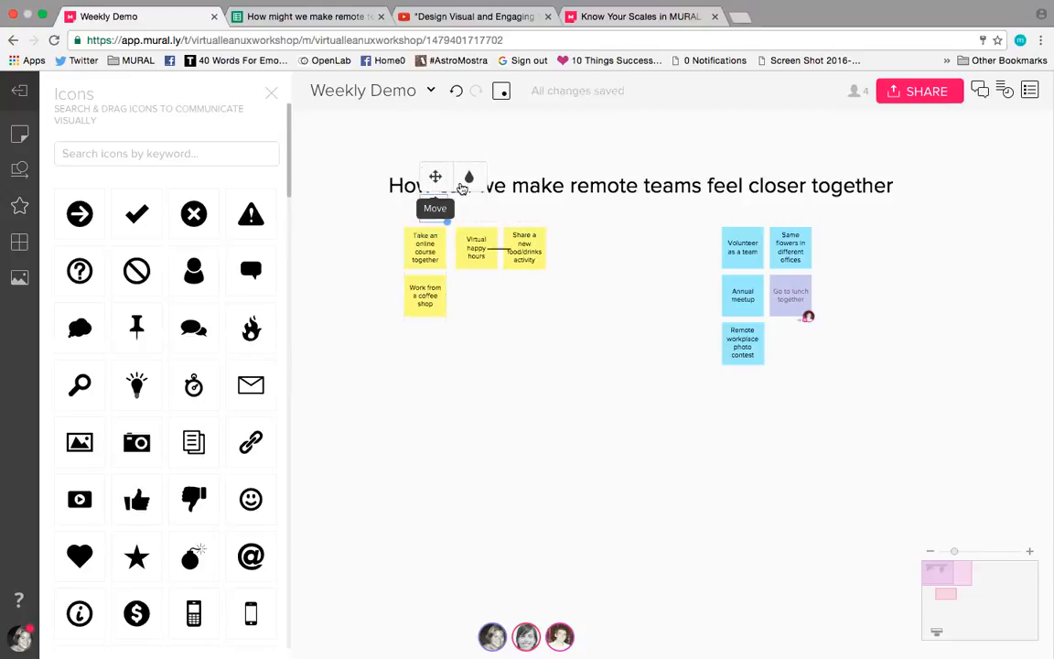
pyautogui.click(469, 176)
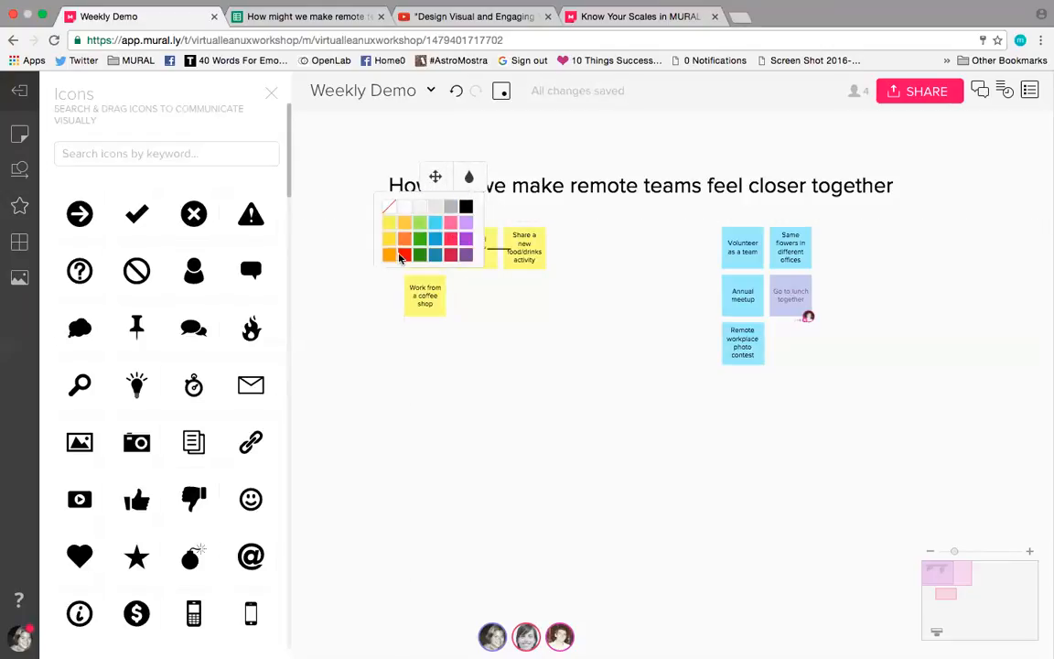
pyautogui.click(400, 256)
pyautogui.click(495, 297)
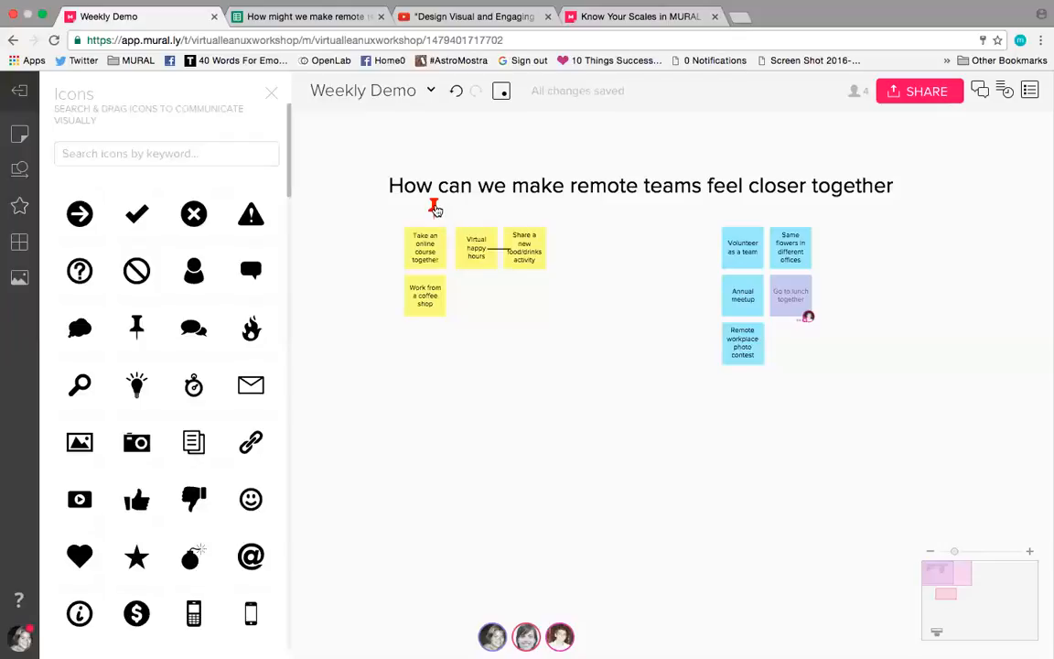
# Step: Deselect the red pushpin below the title and close the icon library
pyautogui.click(436, 210)
pyautogui.click(456, 318)
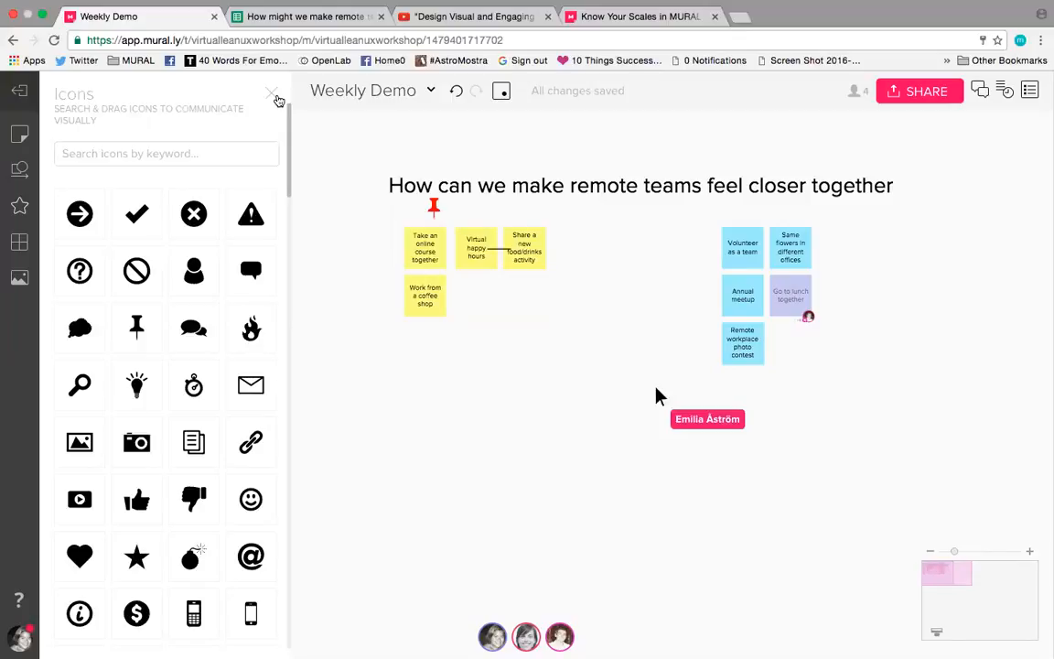
pyautogui.click(273, 95)
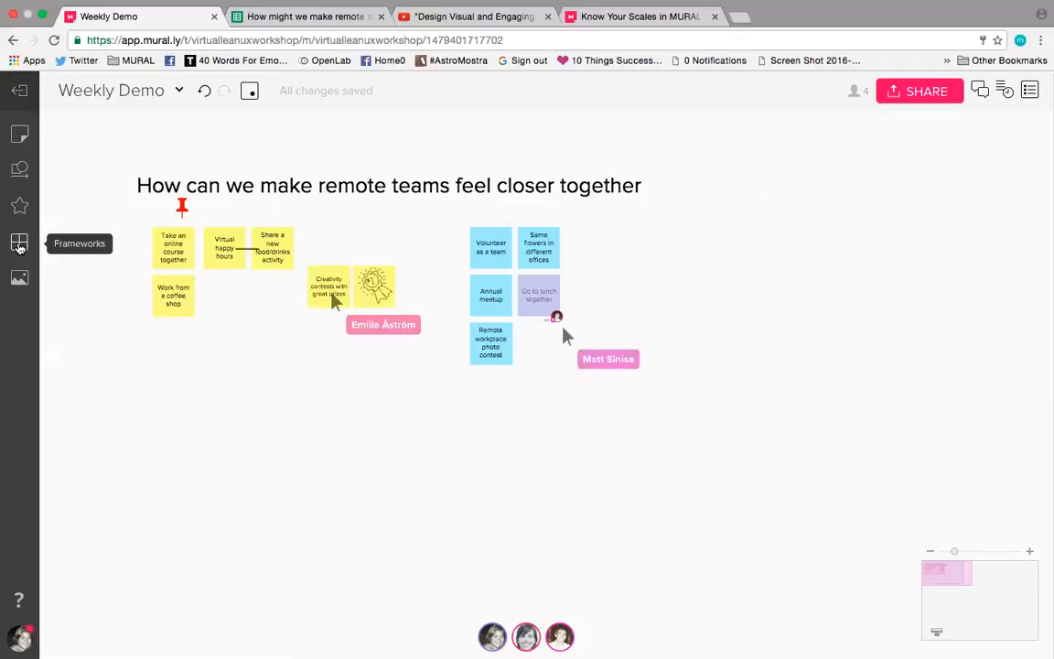
# Step: Browse the framework library's Design, Agile, Business and Calendar categories
pyautogui.click(21, 240)
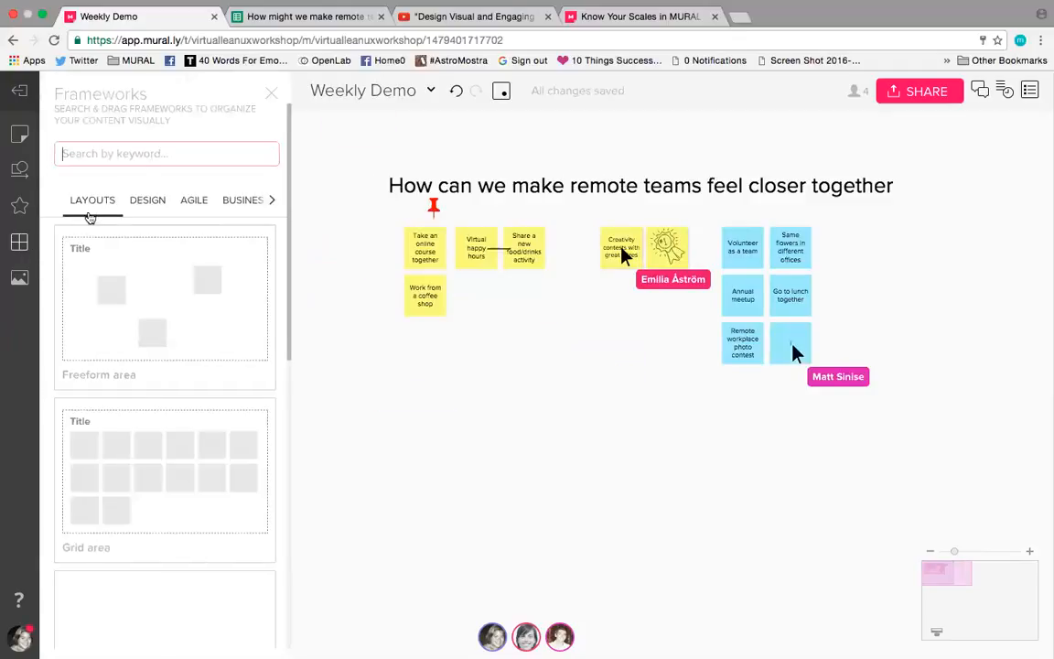
pyautogui.click(157, 202)
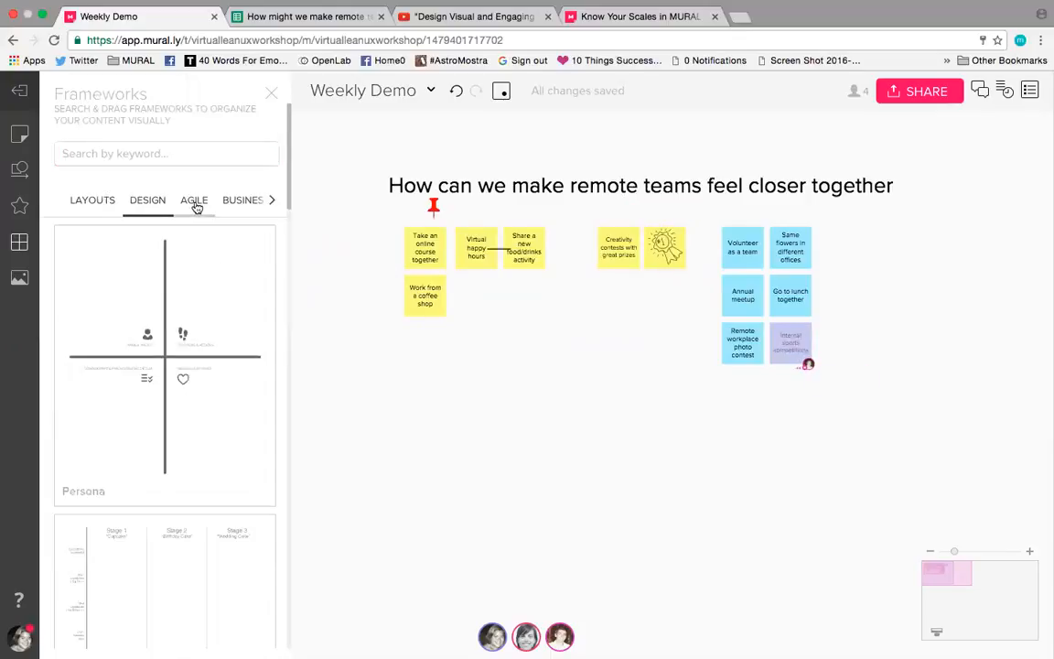
pyautogui.click(195, 207)
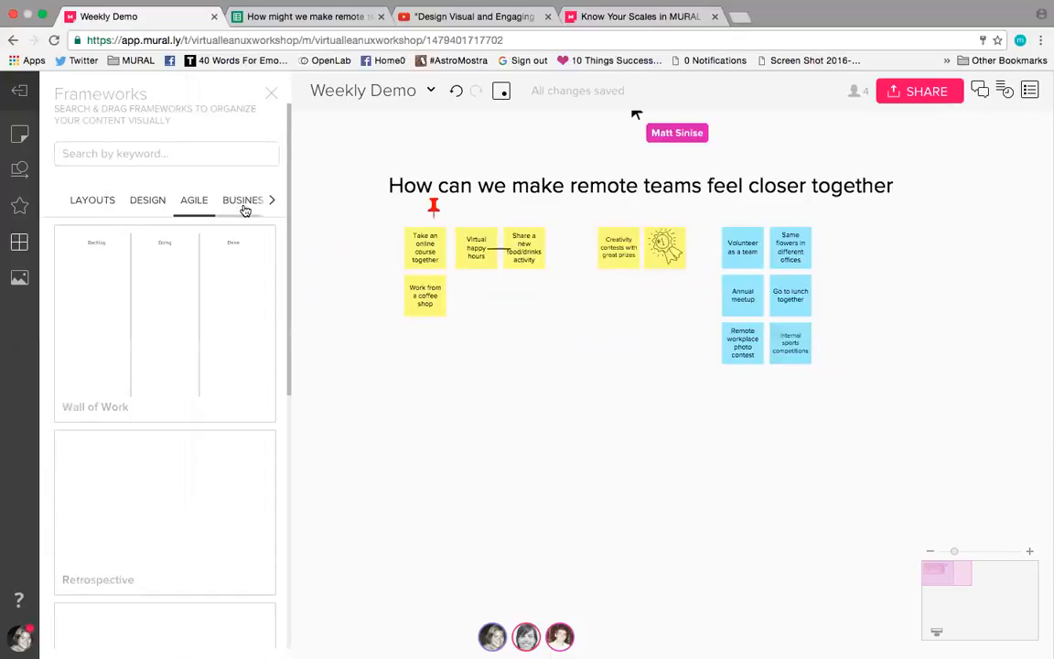
pyautogui.click(245, 203)
pyautogui.click(271, 202)
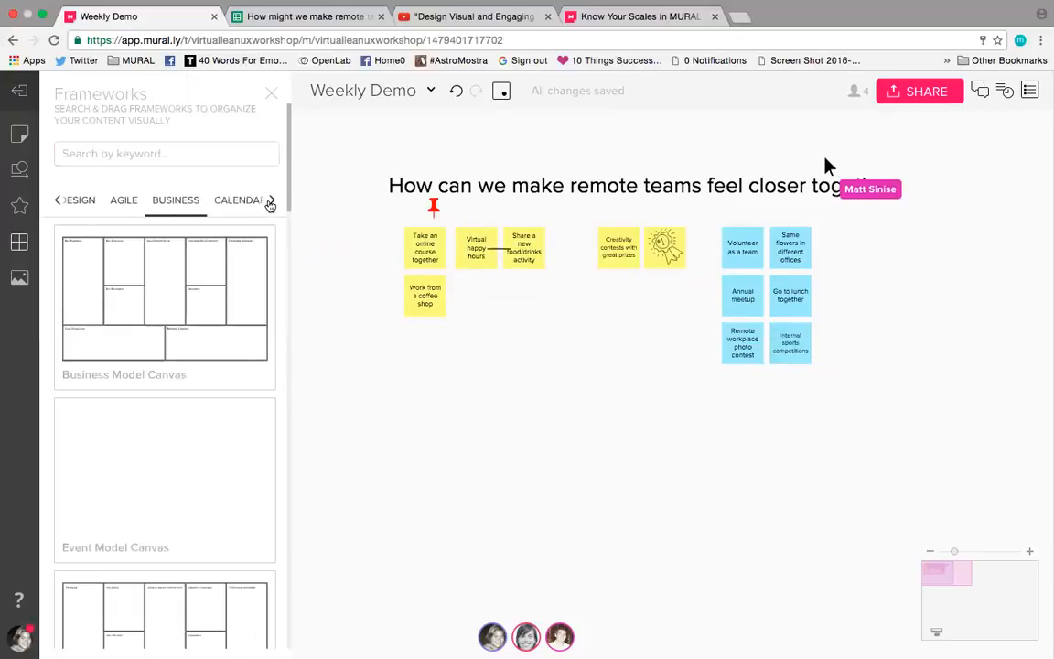
pyautogui.click(240, 204)
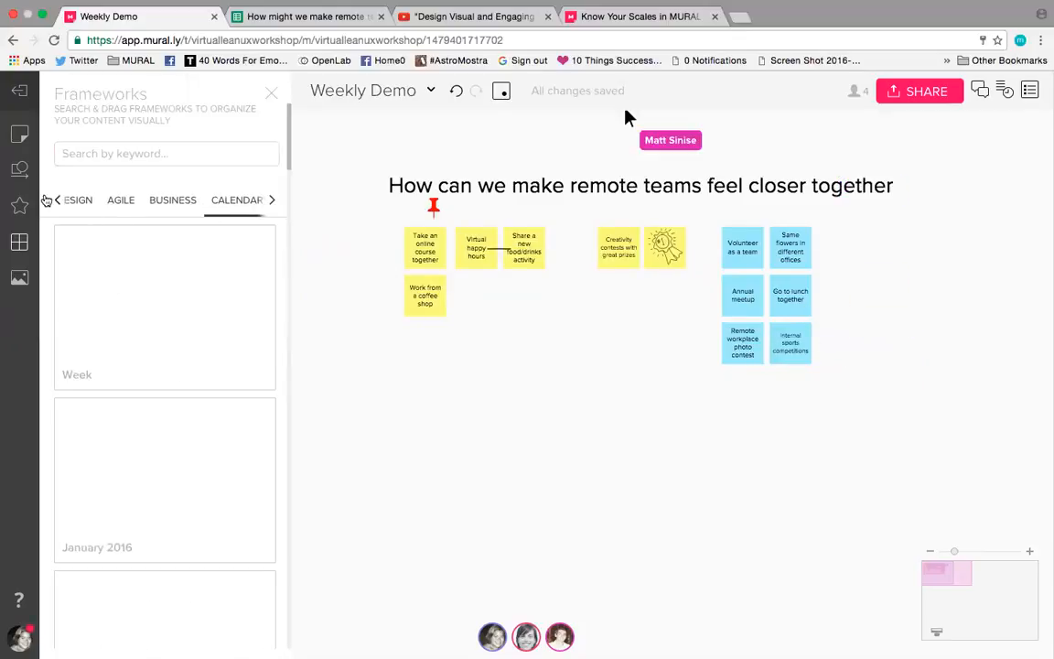
pyautogui.click(57, 199)
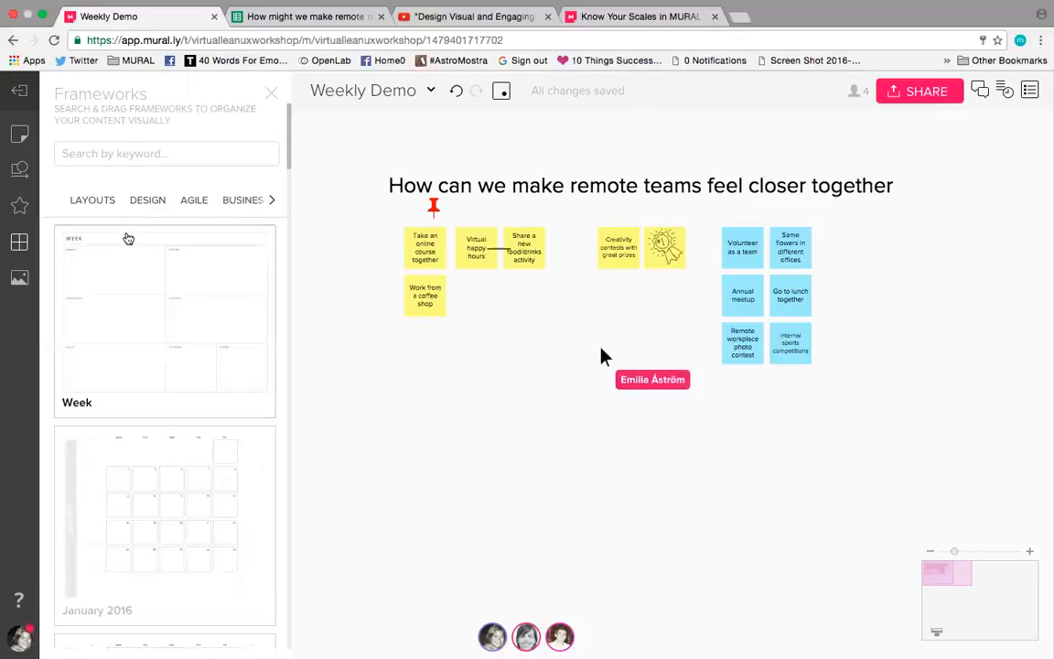
pyautogui.scroll(-2, 128, 236)
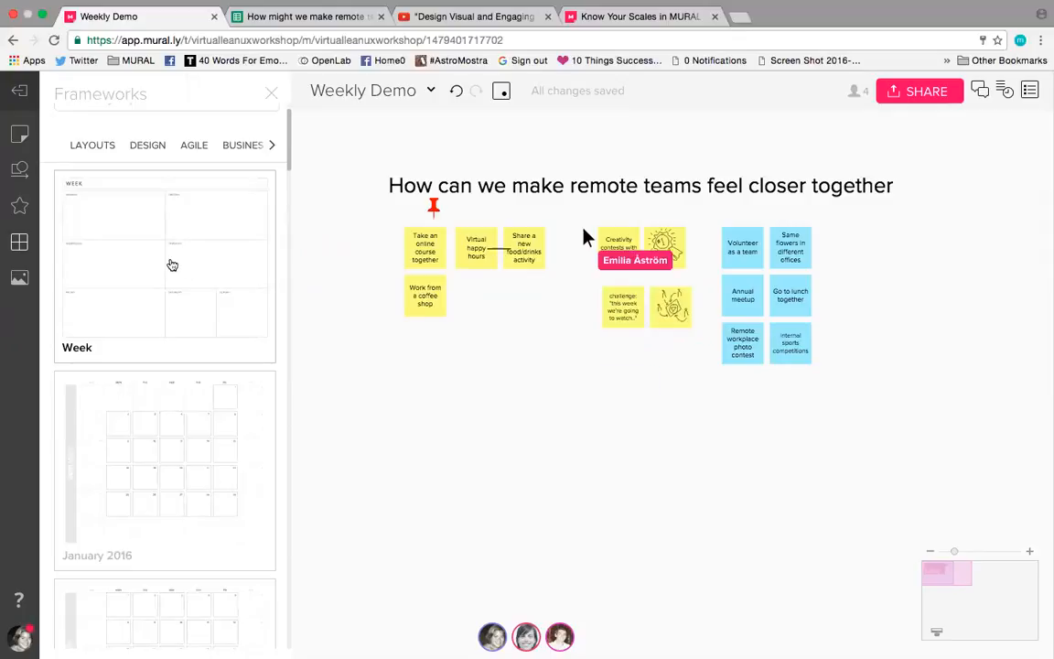
pyautogui.moveTo(160, 244)
# Step: Add the Bullseye framework from the Layouts category below the yellow sticky notes and close the framework library
pyautogui.click(93, 148)
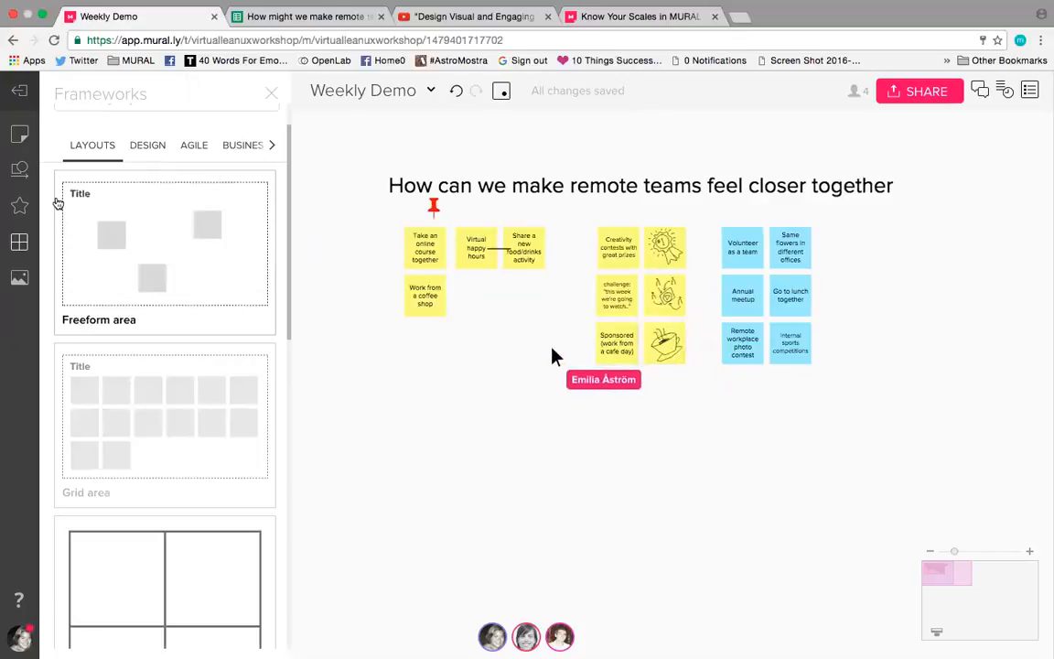
pyautogui.scroll(-5, 105, 442)
pyautogui.scroll(-2, 105, 442)
pyautogui.moveTo(123, 536); pyautogui.dragTo(383, 417)
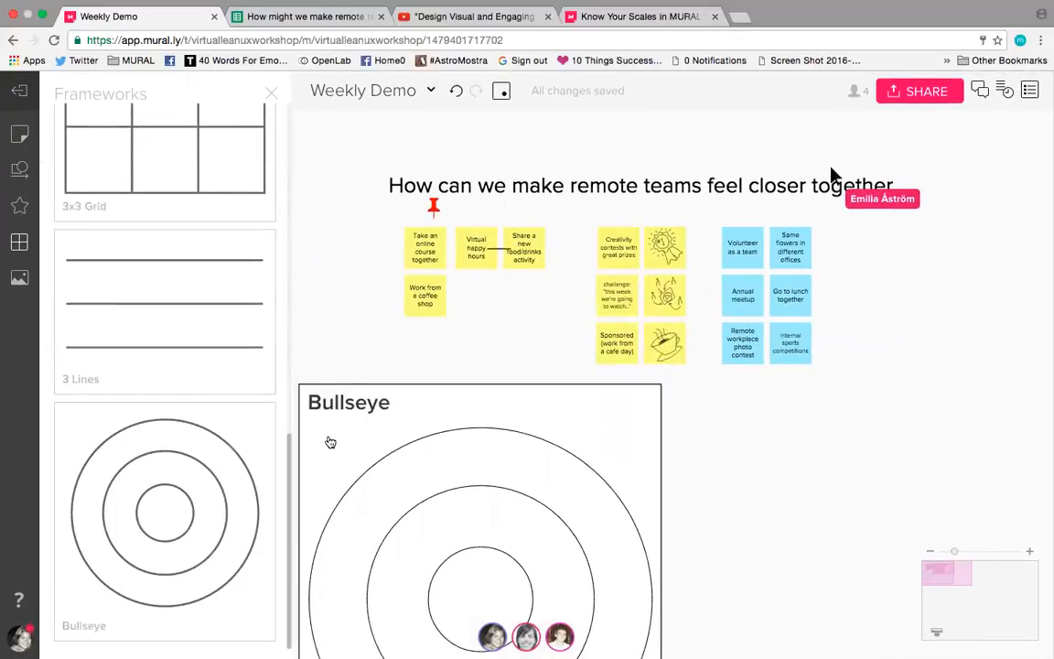
pyautogui.click(335, 294)
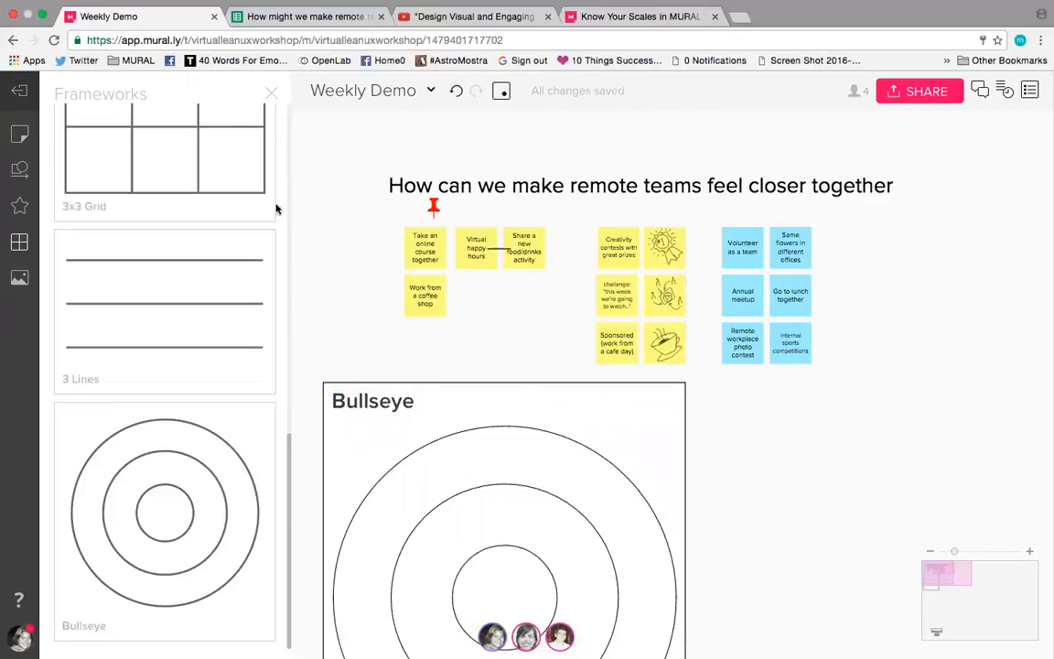
pyautogui.click(270, 90)
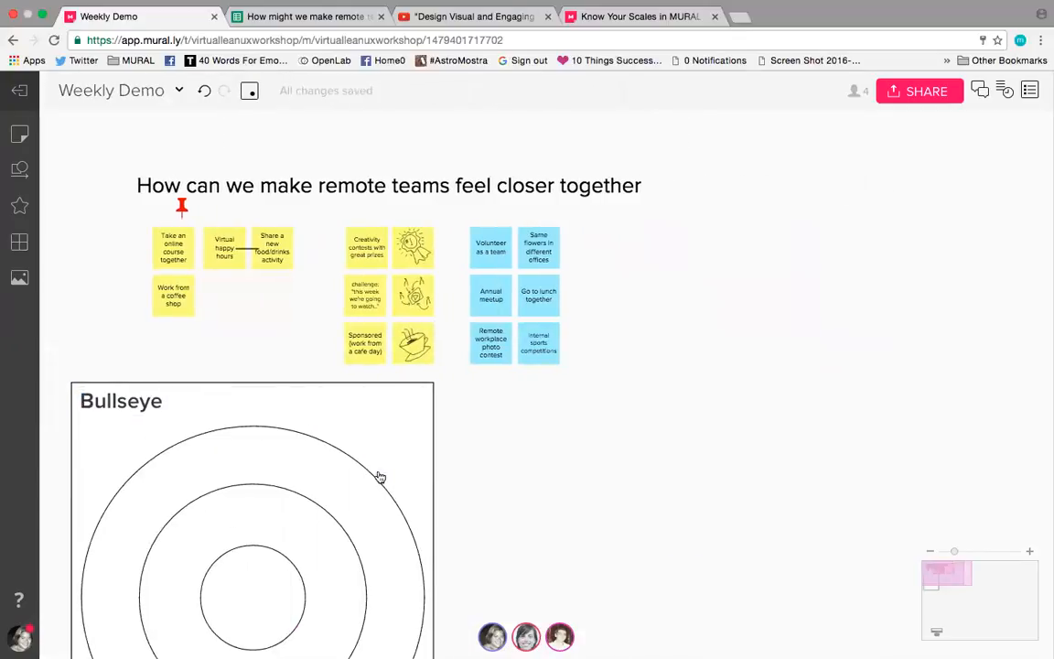
# Step: Place a lightbulb icon in the innermost circle of the Bullseye framework and close the icon library
pyautogui.scroll(-5, 466, 513)
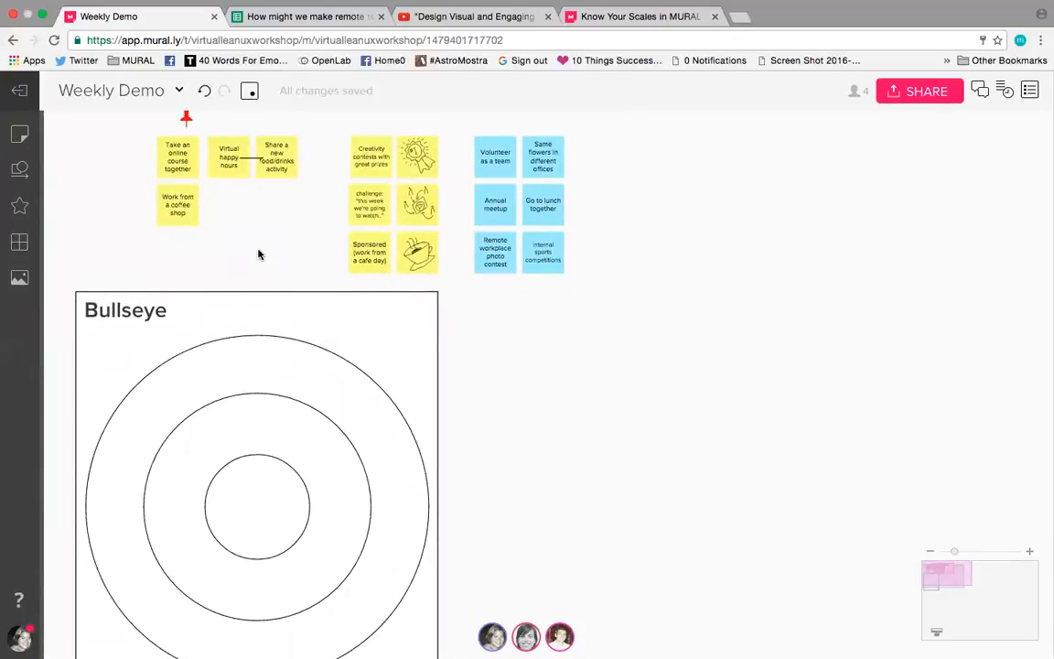
pyautogui.scroll(2, 259, 254)
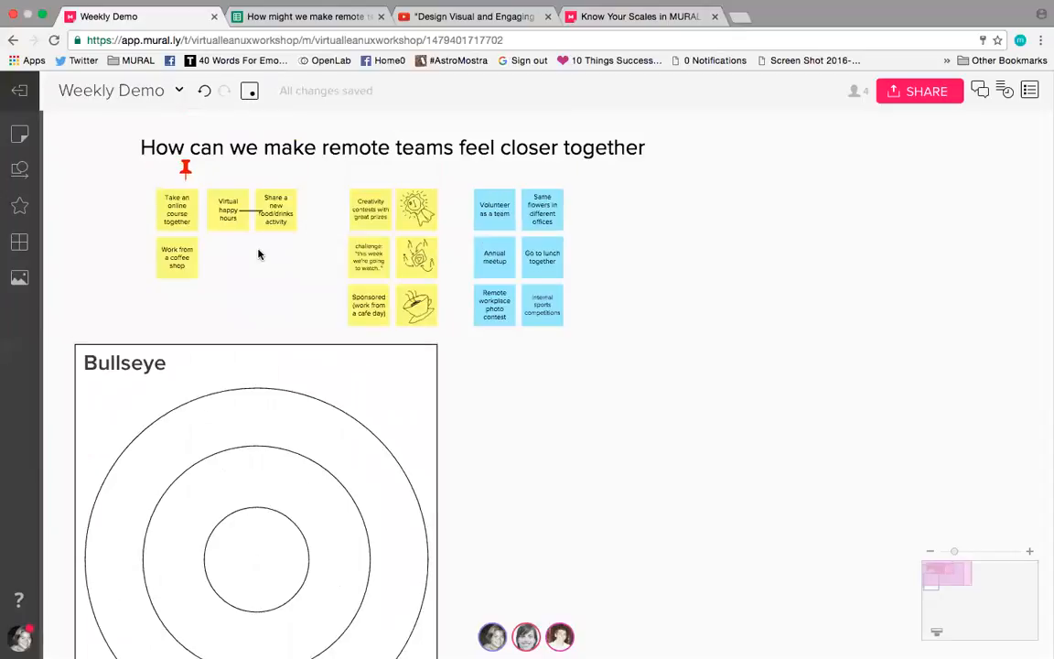
pyautogui.click(234, 156)
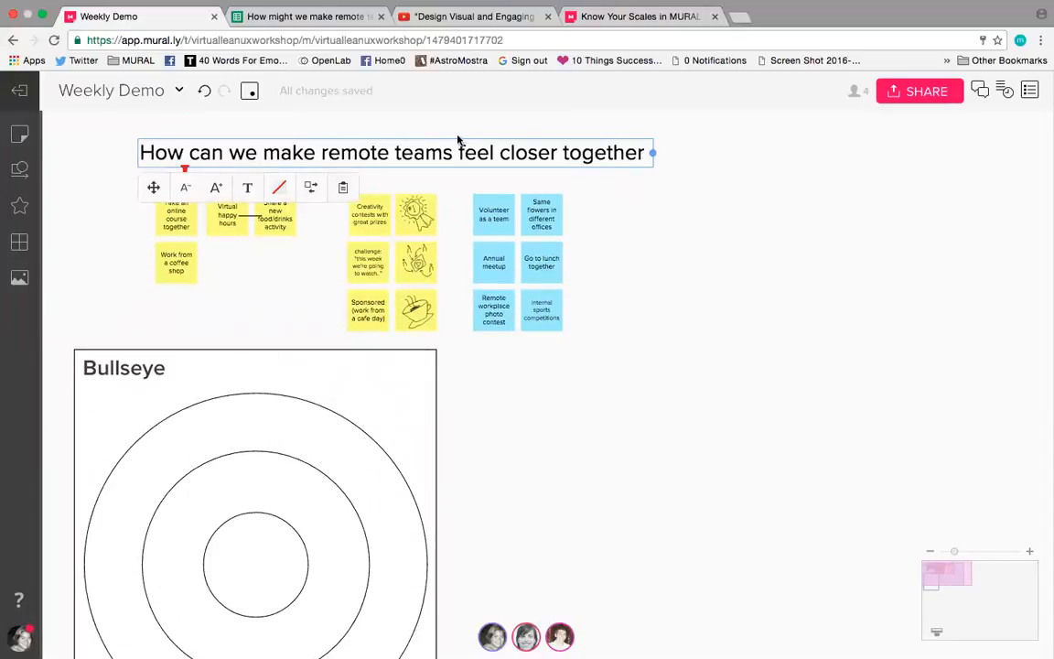
pyautogui.click(19, 206)
pyautogui.moveTo(133, 385); pyautogui.dragTo(537, 581)
pyautogui.moveTo(518, 538); pyautogui.dragTo(506, 538)
pyautogui.click(271, 94)
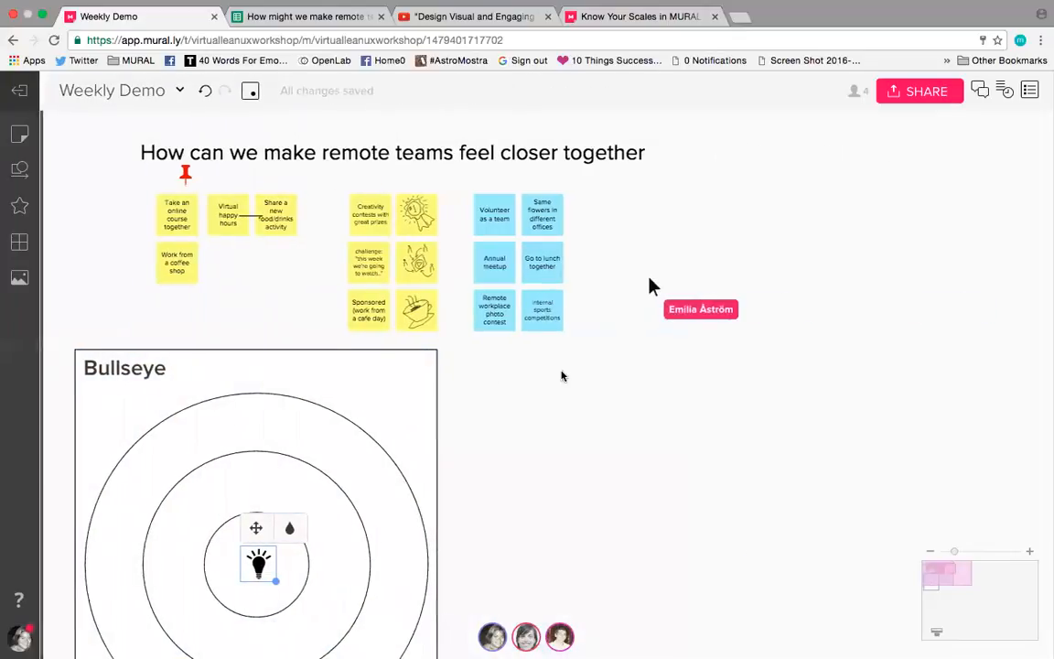
pyautogui.click(563, 447)
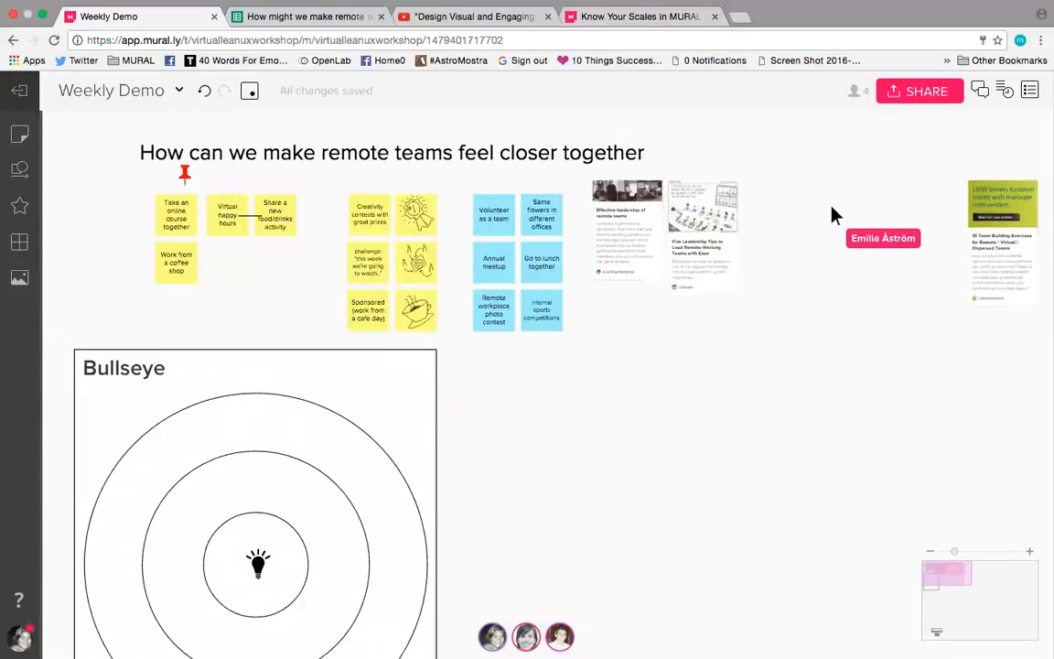
# Step: Check which actions are available for the lightbulb icon, then dismiss the list without choosing one
pyautogui.rightClick(263, 562)
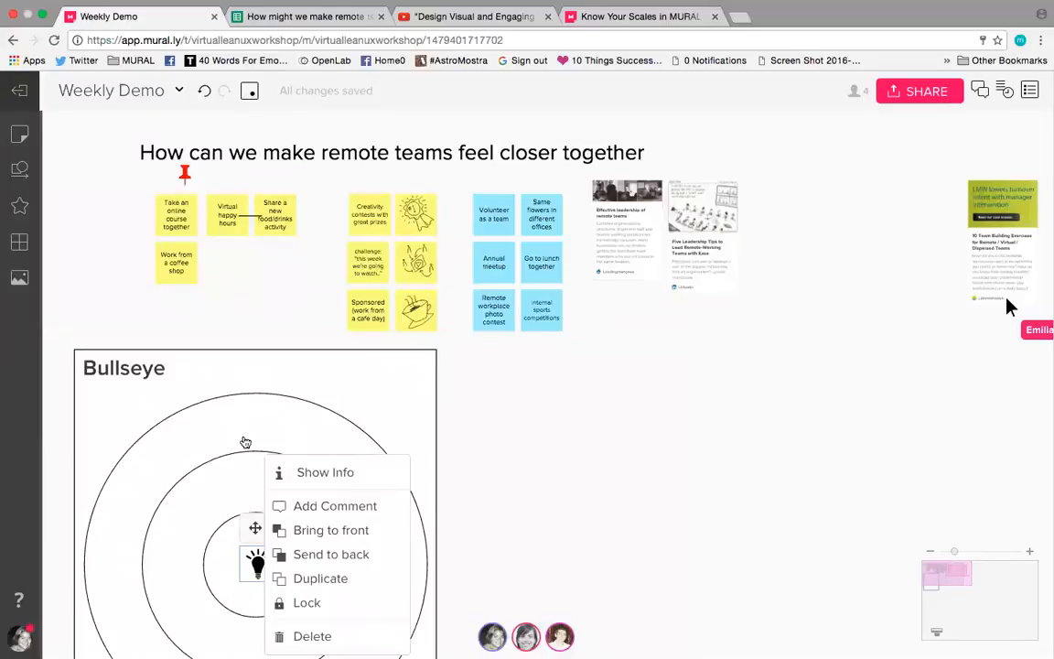
pyautogui.click(245, 443)
pyautogui.moveTo(655, 428); pyautogui.dragTo(683, 342)
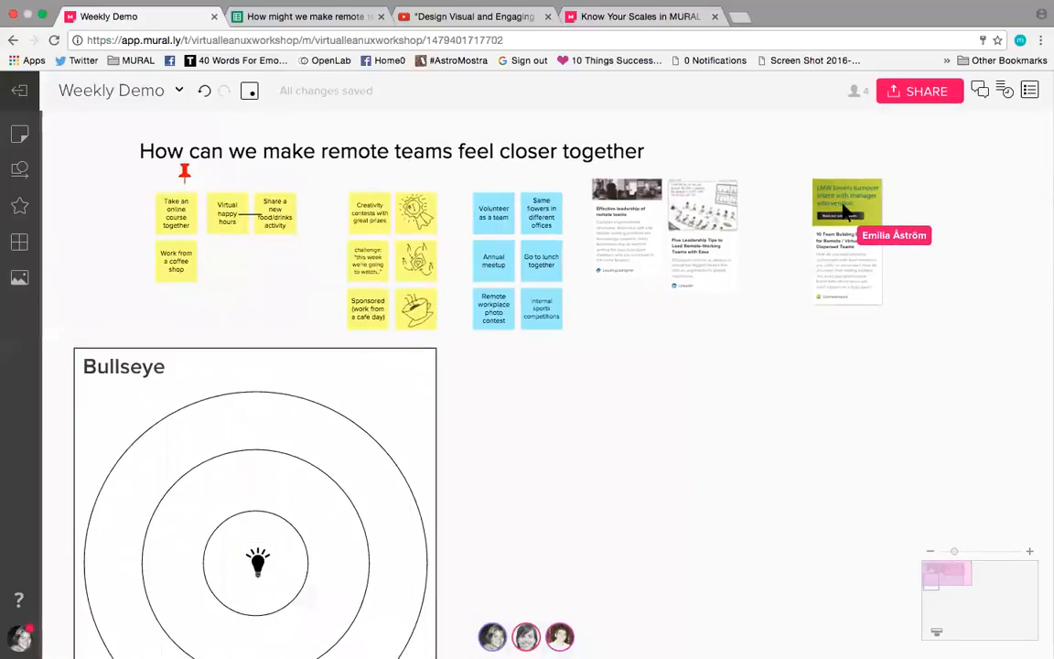
# Step: Select the lightbulb icon in the innermost circle of the Bullseye framework
pyautogui.scroll(-3, 640, 448)
pyautogui.hscroll(-2, 640, 448)
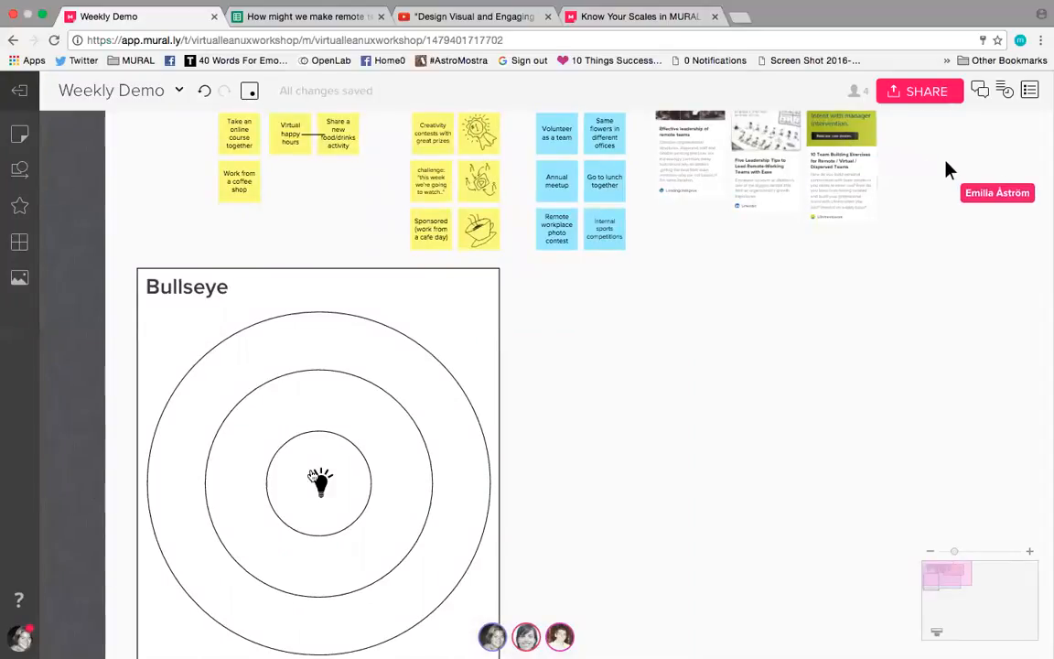
pyautogui.click(322, 485)
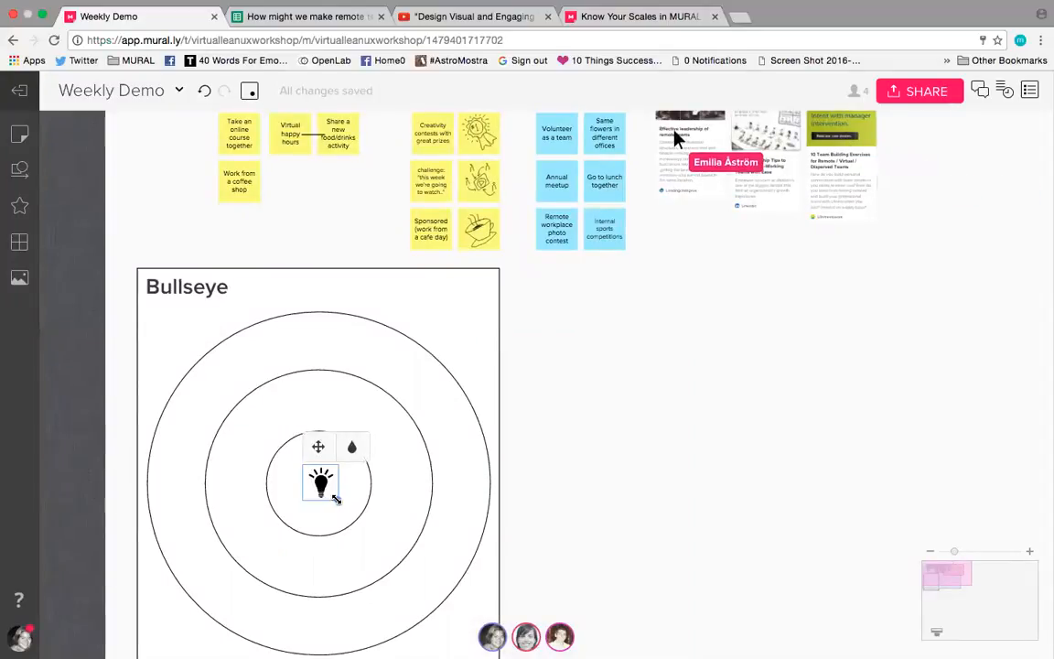
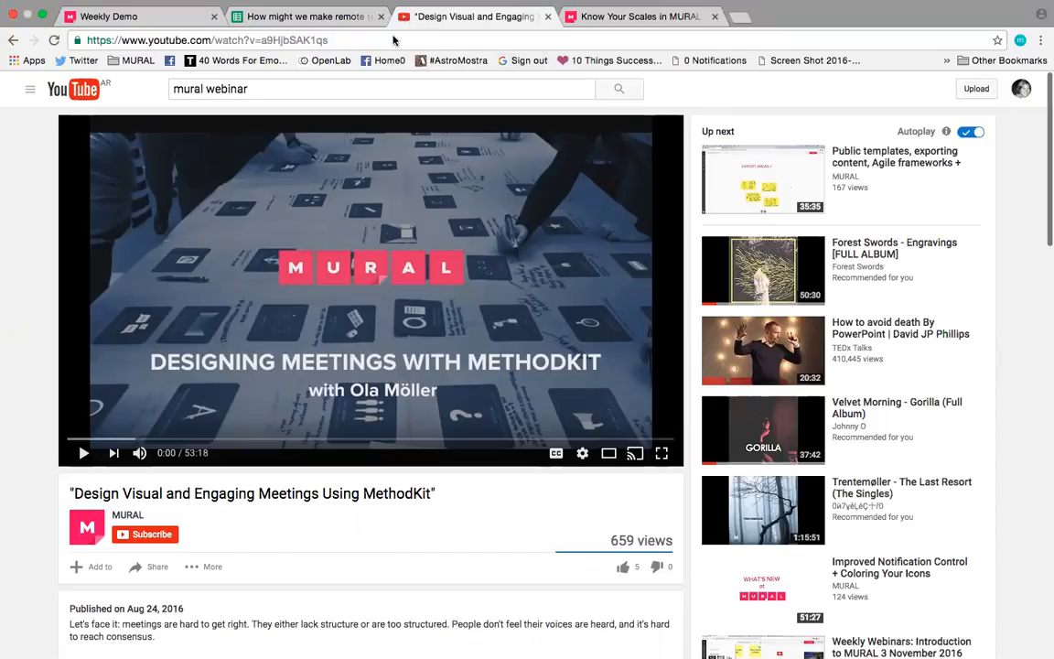
# Step: Add the link of the open YouTube video about MethodKit meetings to the mural and place it below the article links
pyautogui.click(394, 40)
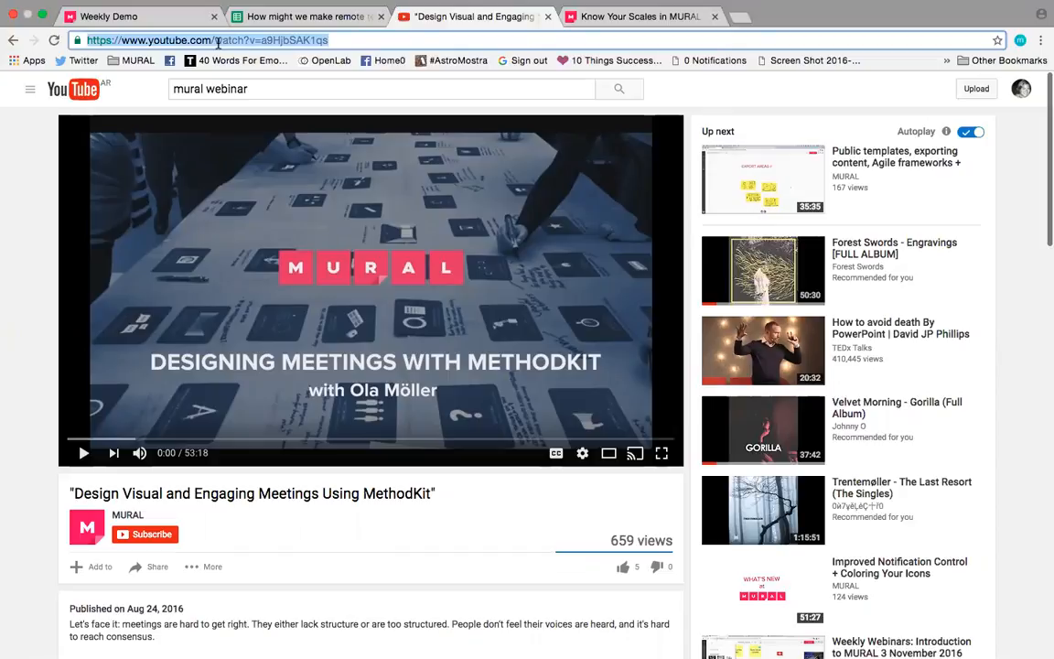
pyautogui.click(157, 17)
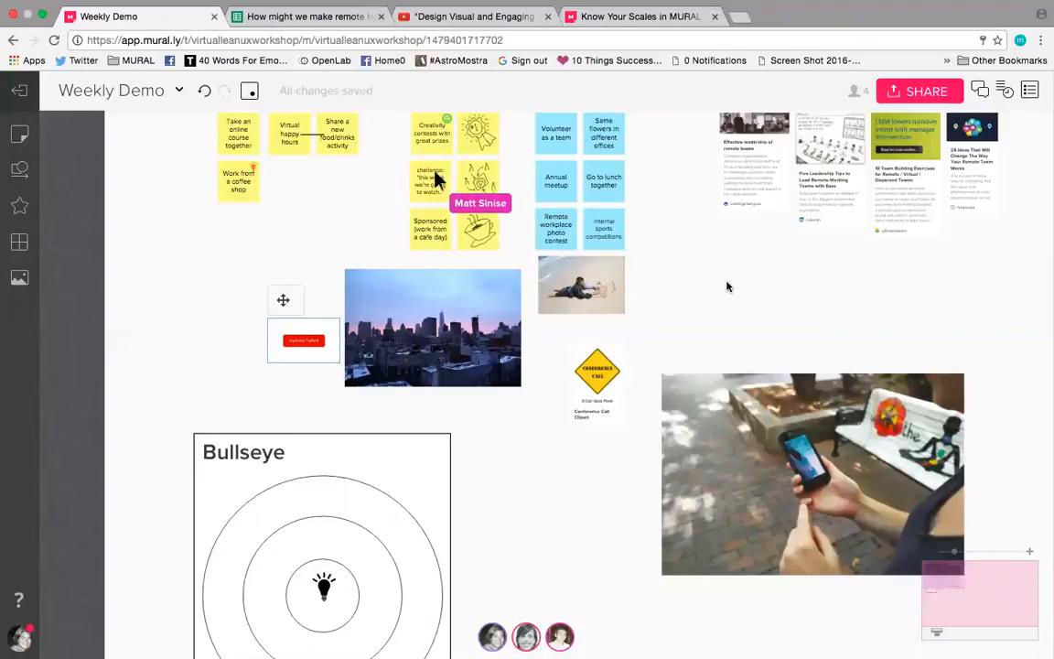
pyautogui.press('super+v')
pyautogui.moveTo(526, 343); pyautogui.dragTo(658, 213)
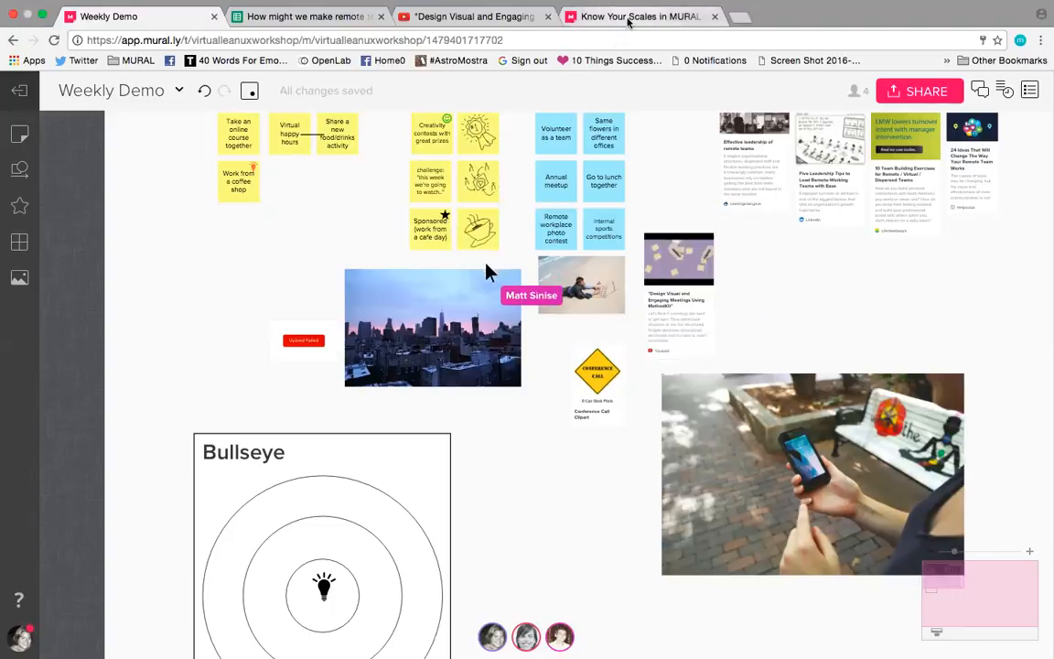
# Step: Add the link of the "Know Your Scales in MURAL" blog article to the mural, directly beside the YouTube video card
pyautogui.click(629, 16)
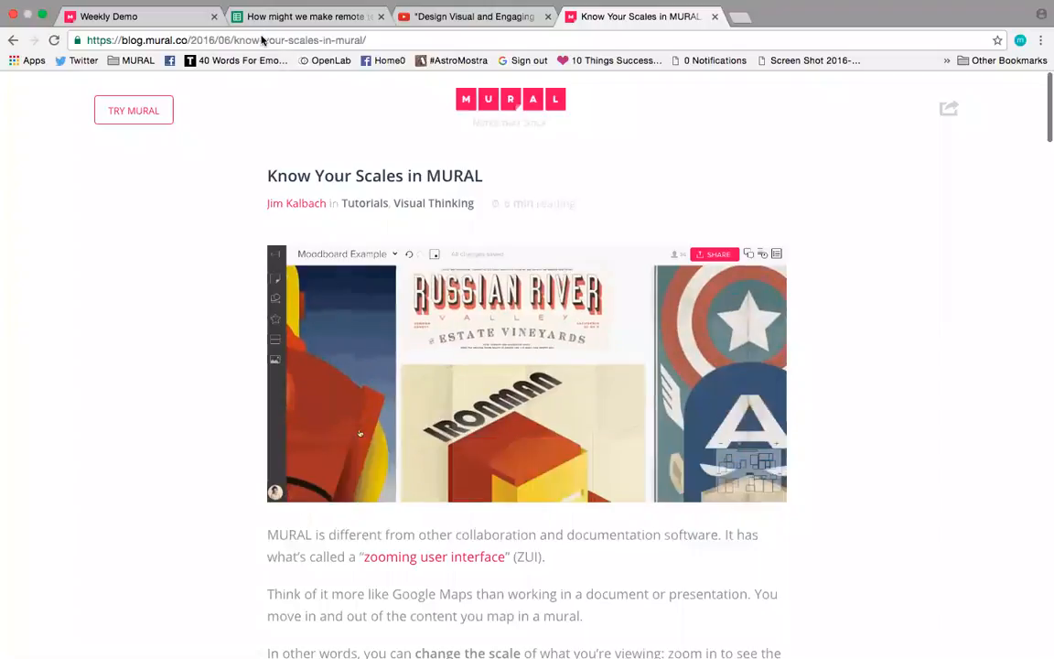
pyautogui.click(263, 40)
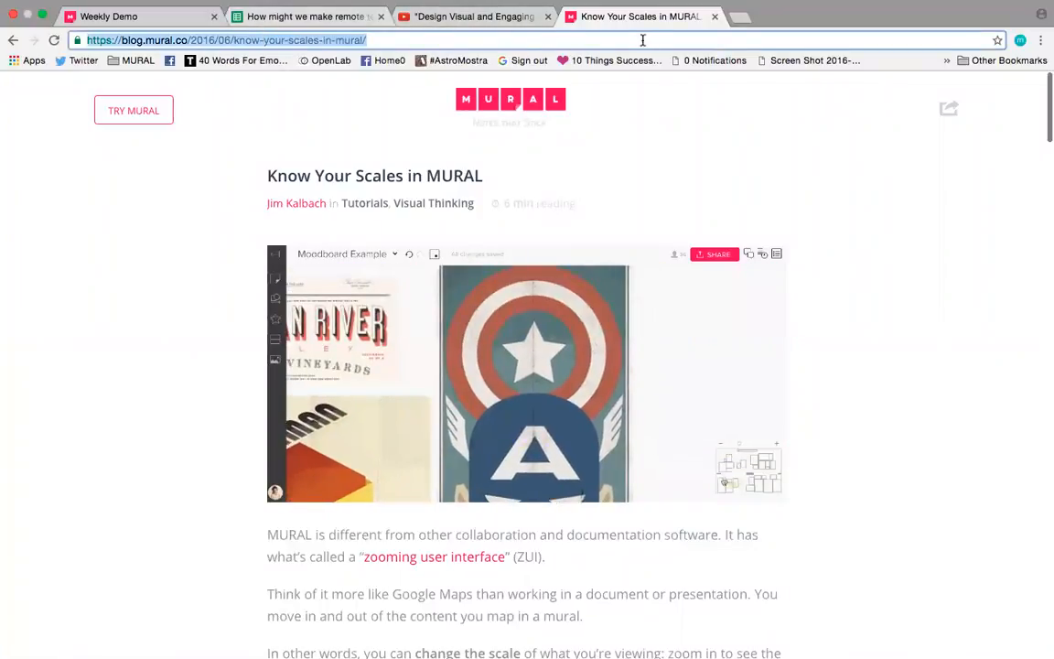
pyautogui.click(152, 17)
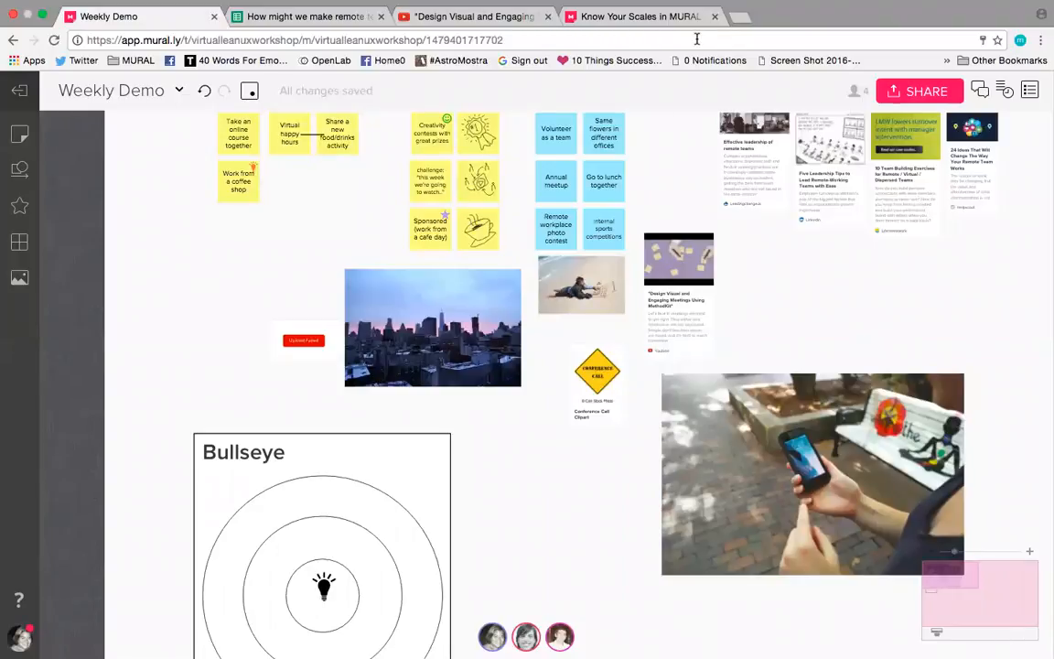
pyautogui.press('super+v')
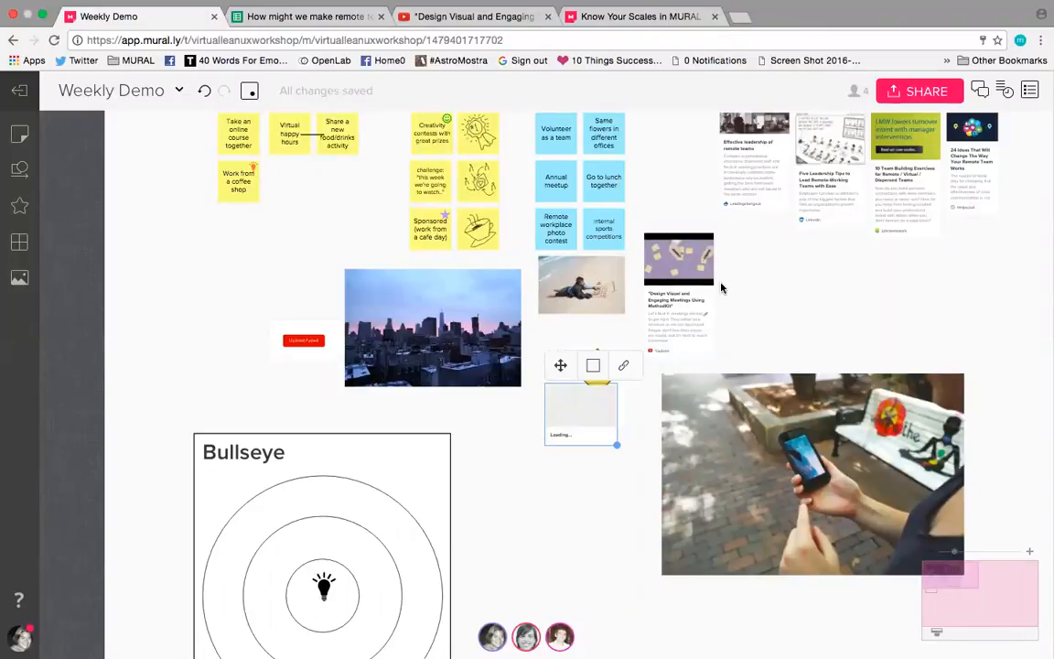
pyautogui.moveTo(654, 370); pyautogui.dragTo(882, 251)
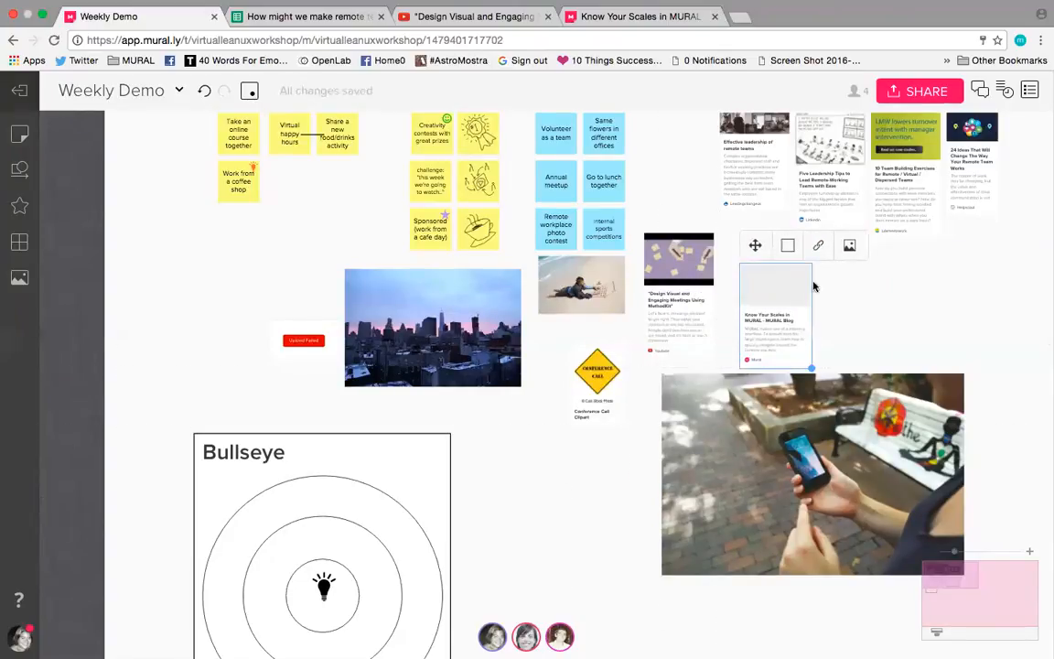
pyautogui.moveTo(756, 245); pyautogui.dragTo(734, 236)
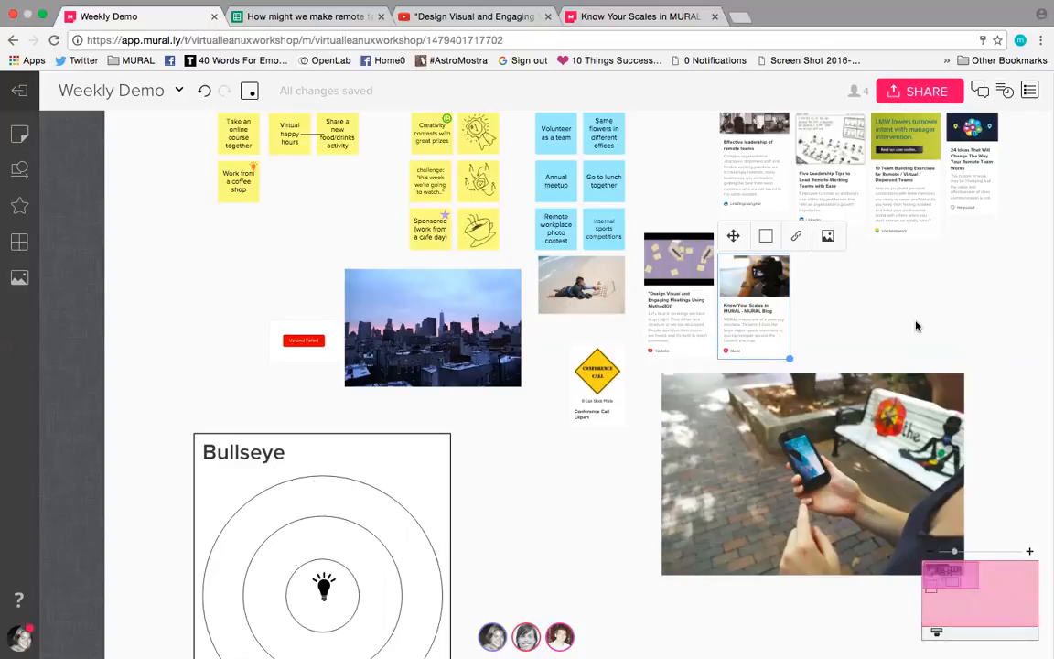
# Step: Enlarge the title text "How can we make remote teams feel closer together" and move it slightly up above the sticky notes
pyautogui.scroll(1, 851, 326)
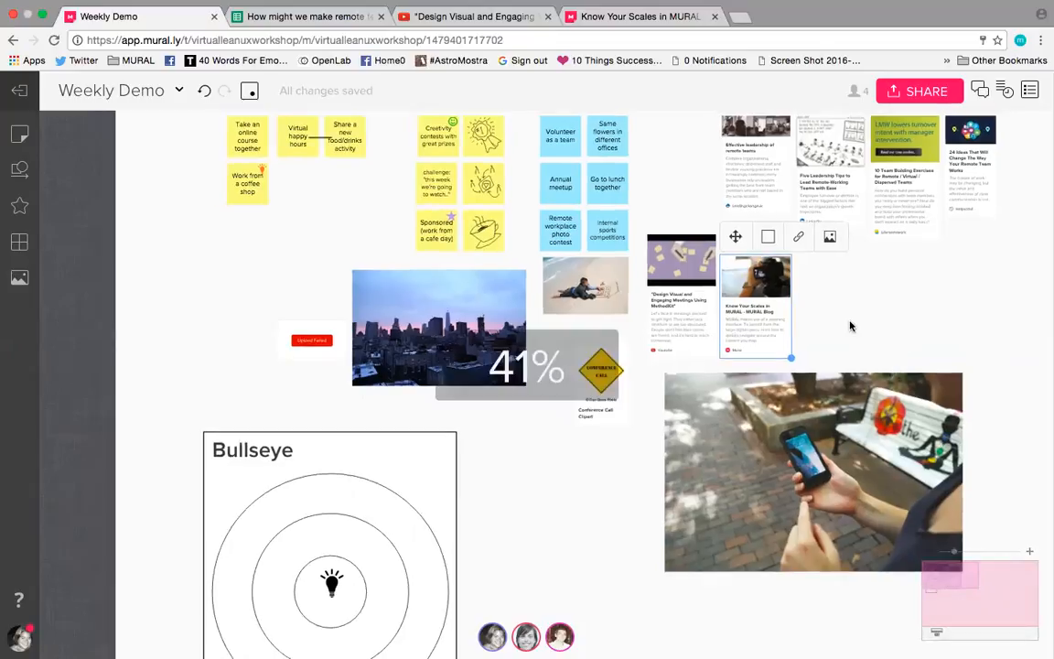
pyautogui.scroll(-5, 850, 326)
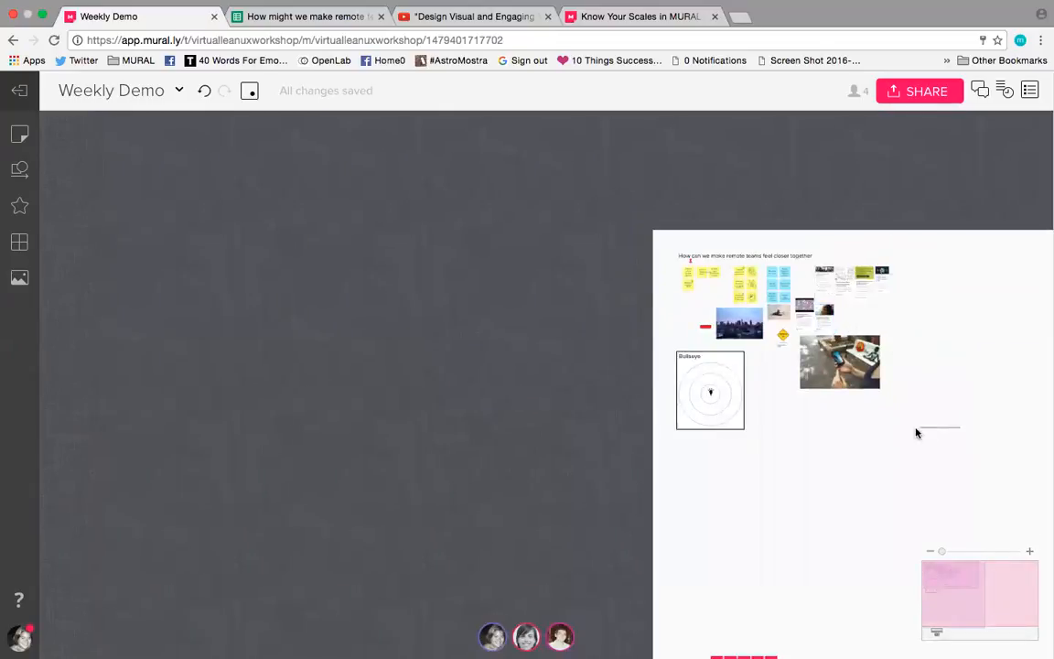
pyautogui.click(745, 259)
pyautogui.click(760, 236)
pyautogui.moveTo(693, 235); pyautogui.dragTo(693, 227)
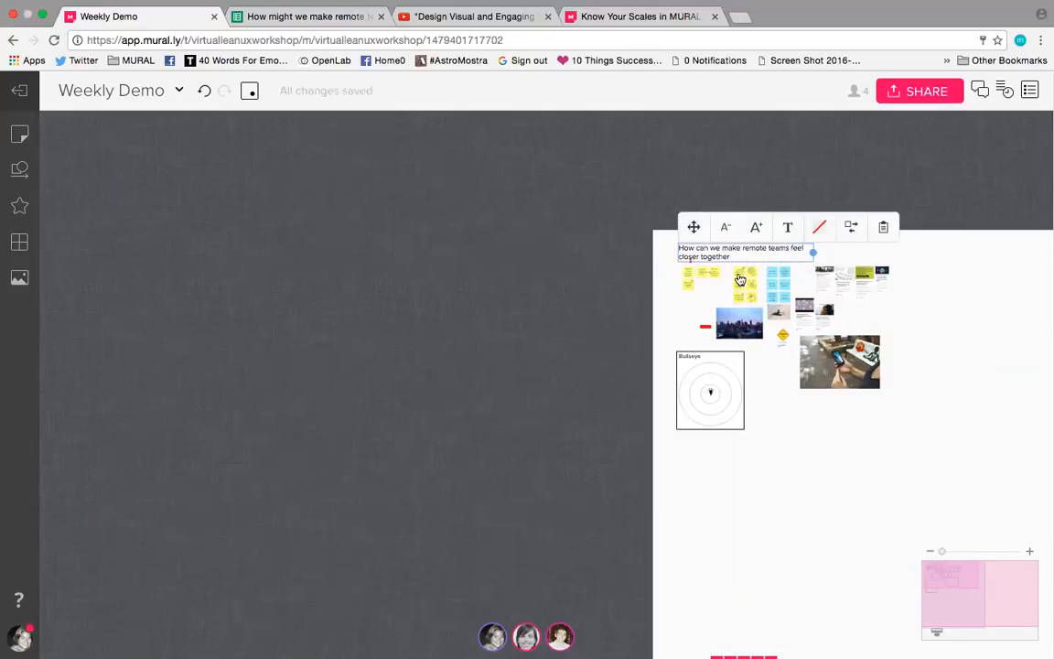
pyautogui.scroll(10, 739, 279)
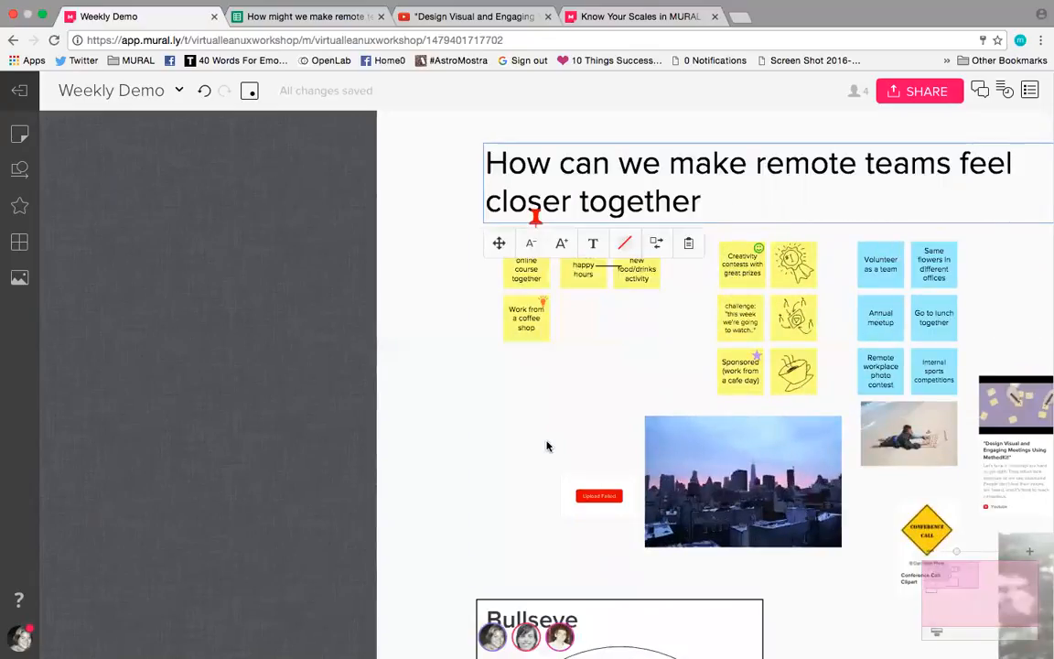
pyautogui.click(489, 455)
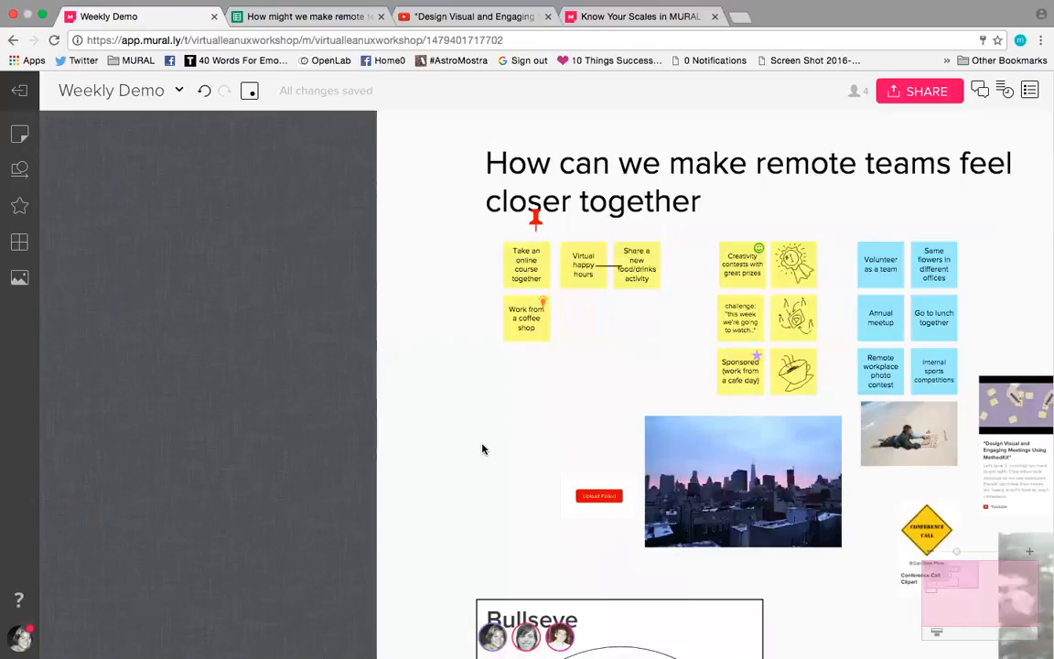
pyautogui.moveTo(465, 447); pyautogui.dragTo(209, 420)
pyautogui.moveTo(801, 405); pyautogui.dragTo(708, 424)
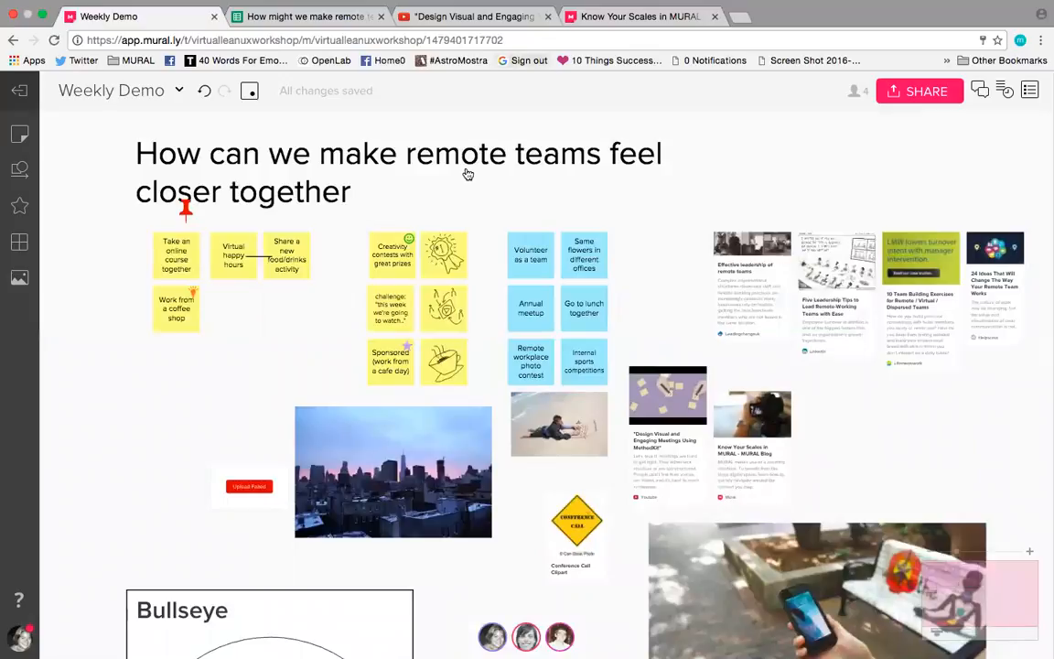
pyautogui.click(957, 551)
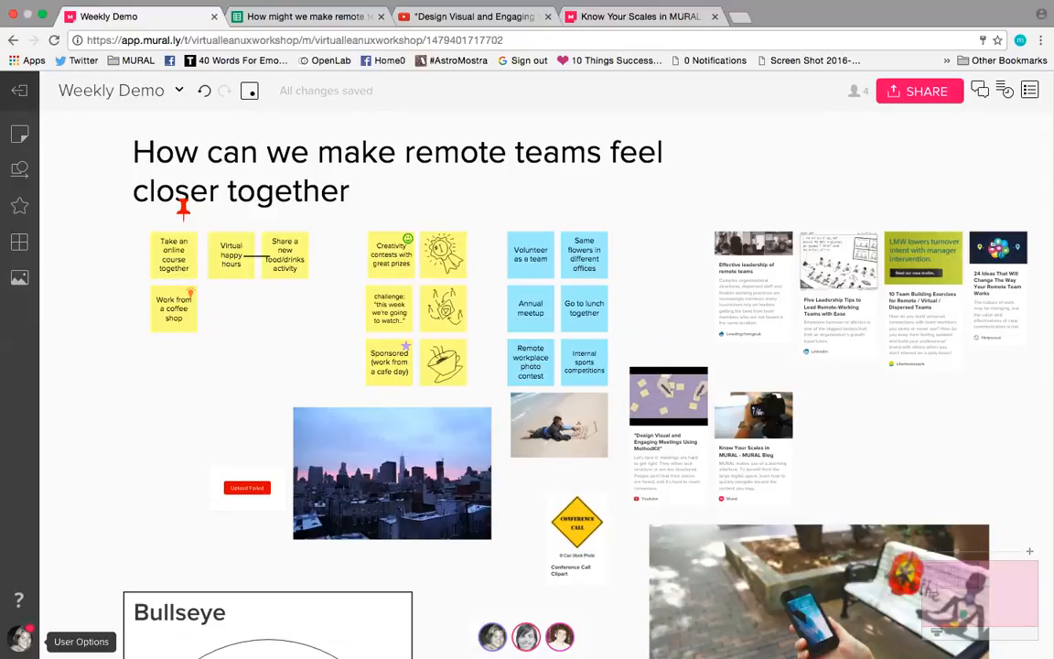
# Step: Review the scroll and zoom options in the account's navigation settings, then return to the Weekly Demo mural
pyautogui.click(20, 639)
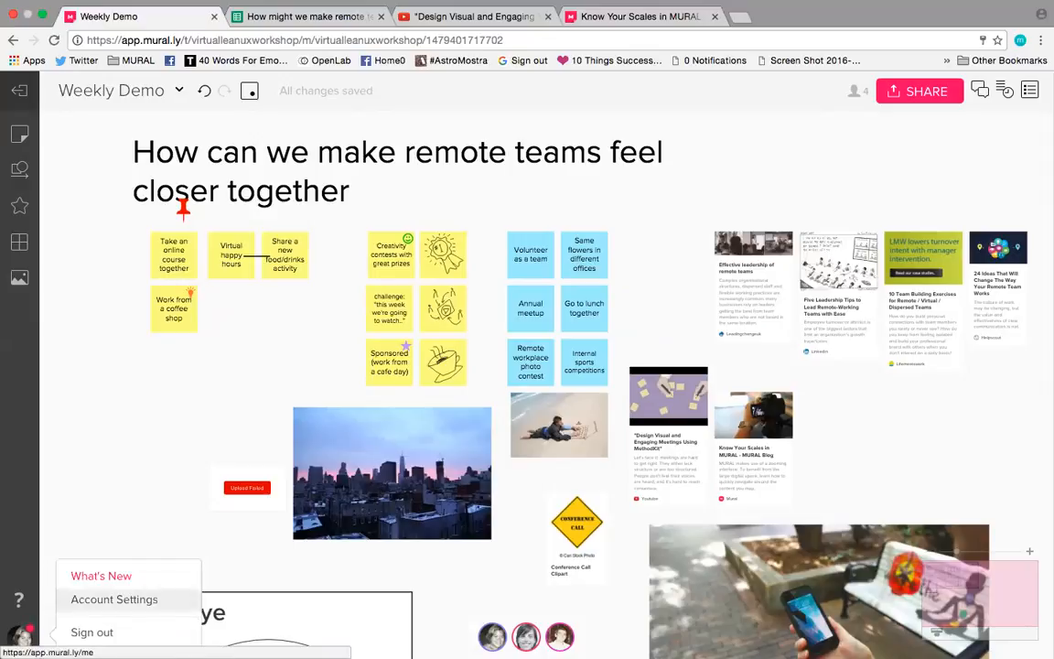
pyautogui.click(114, 600)
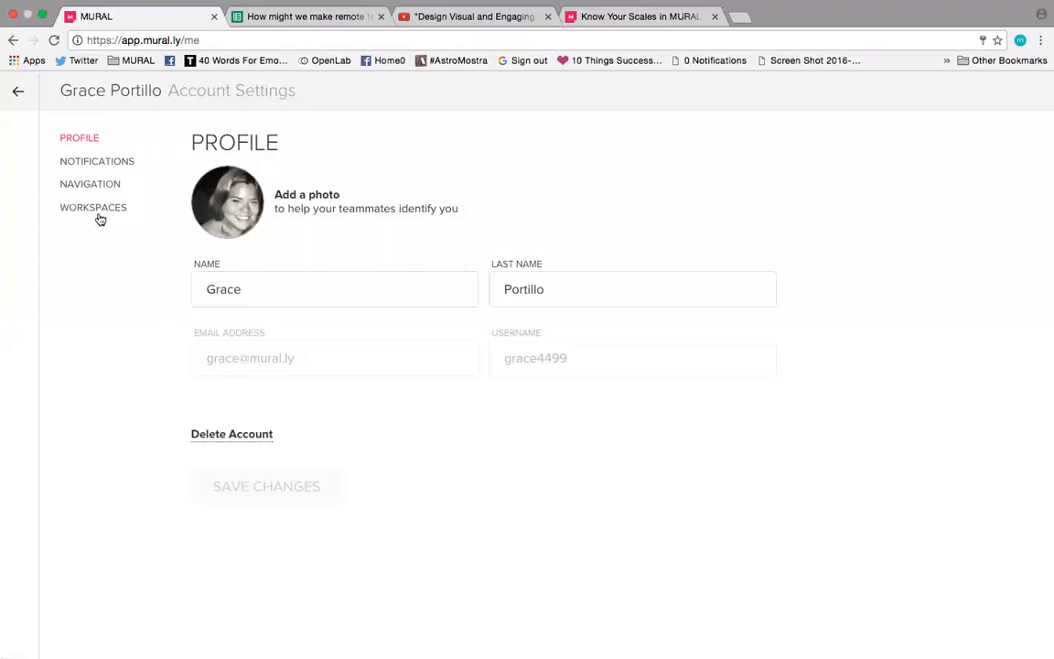
pyautogui.click(96, 190)
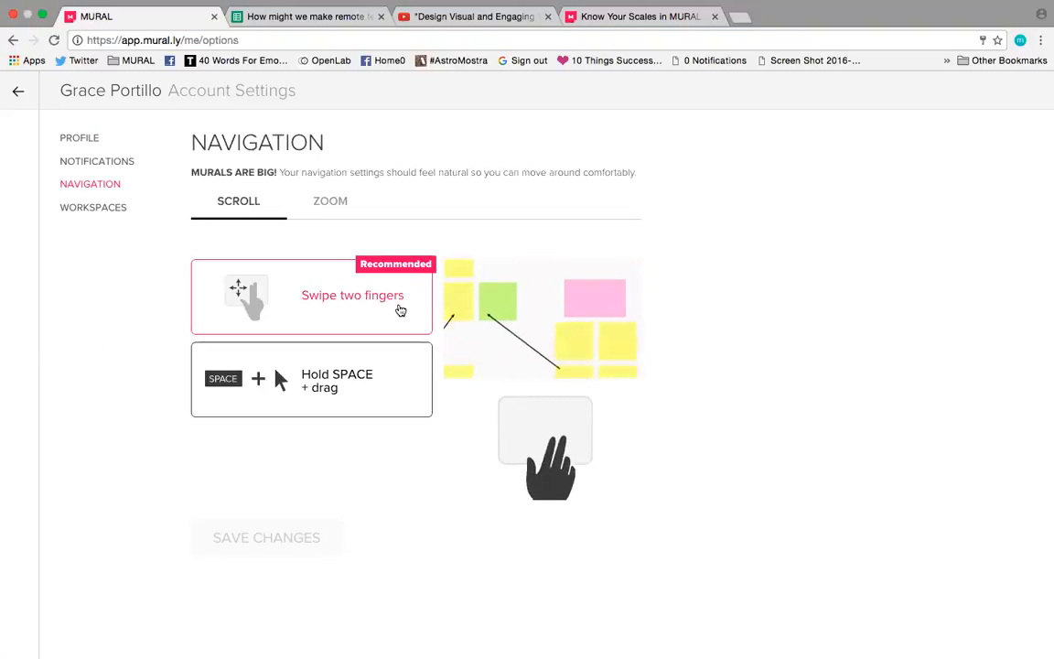
pyautogui.click(279, 380)
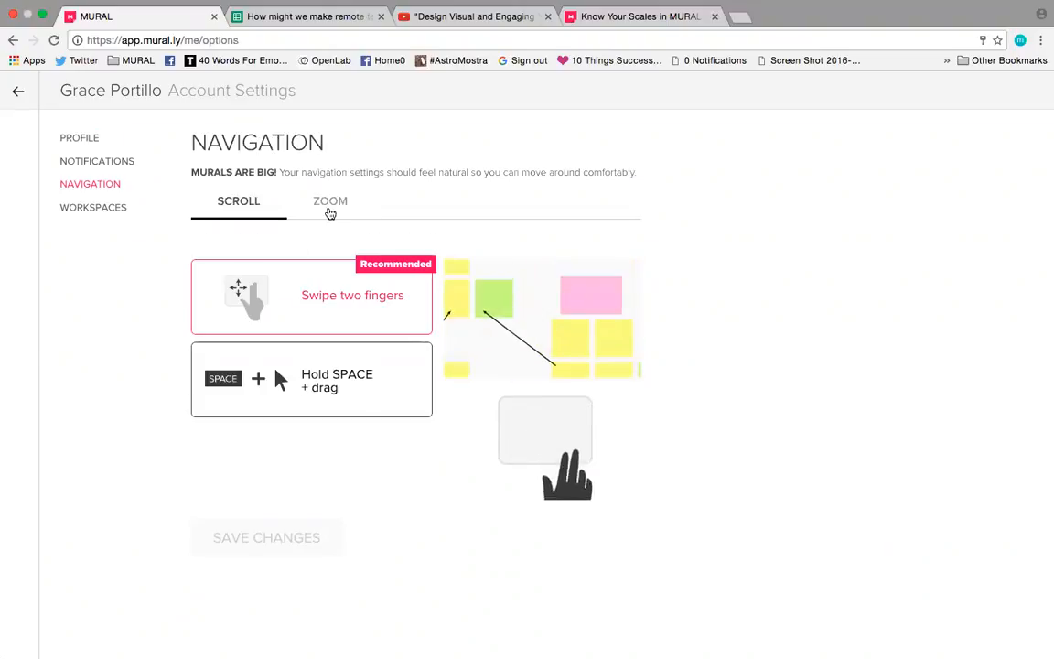
pyautogui.click(330, 211)
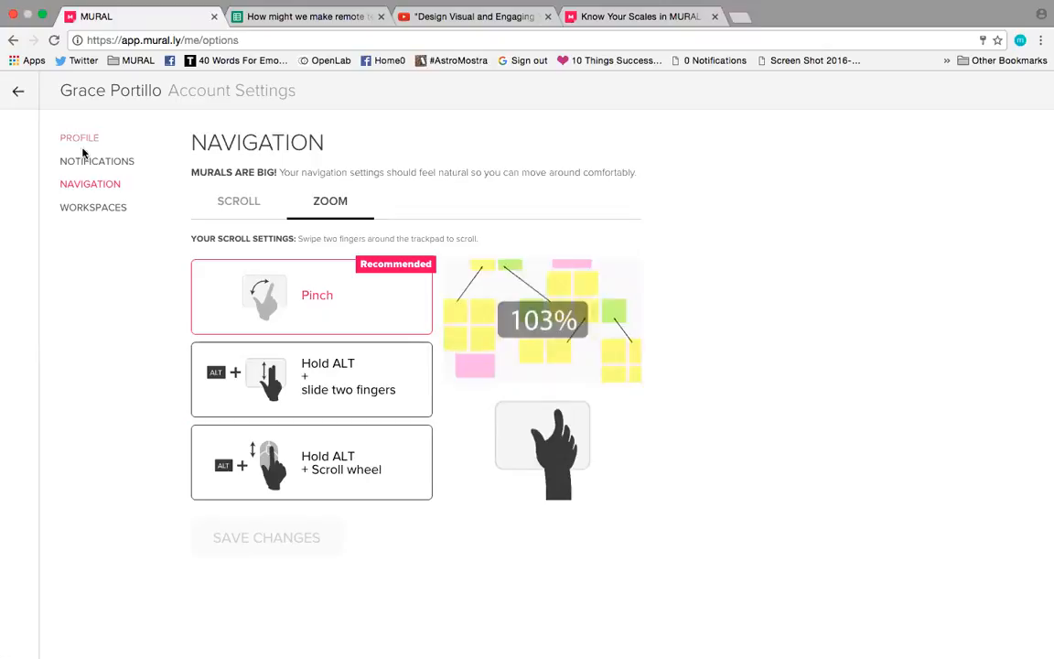
pyautogui.click(15, 92)
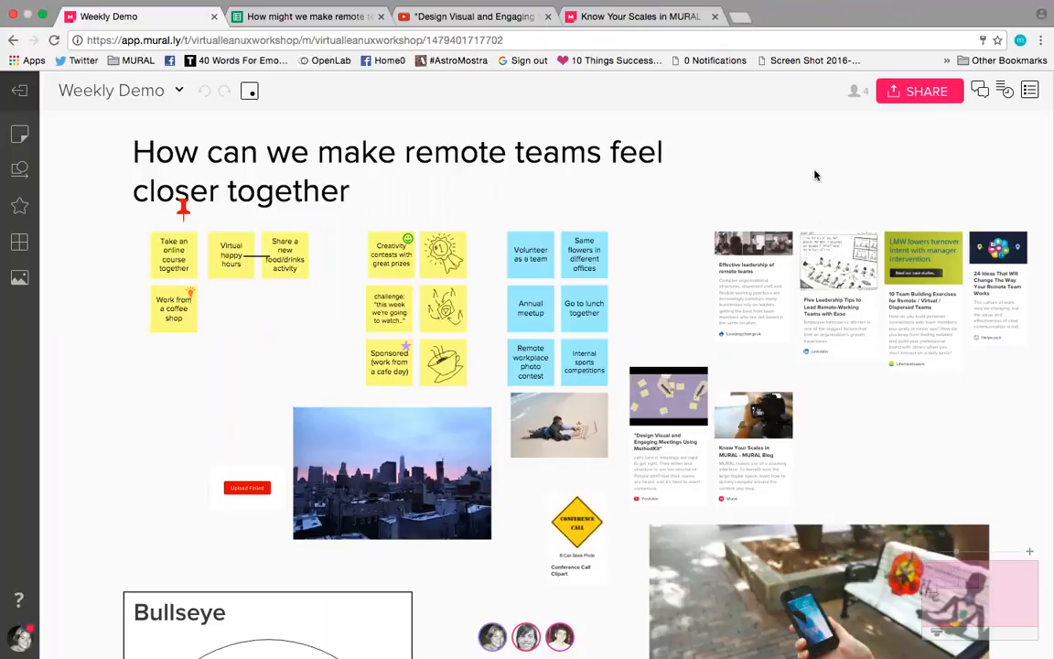
pyautogui.hscroll(2, 815, 175)
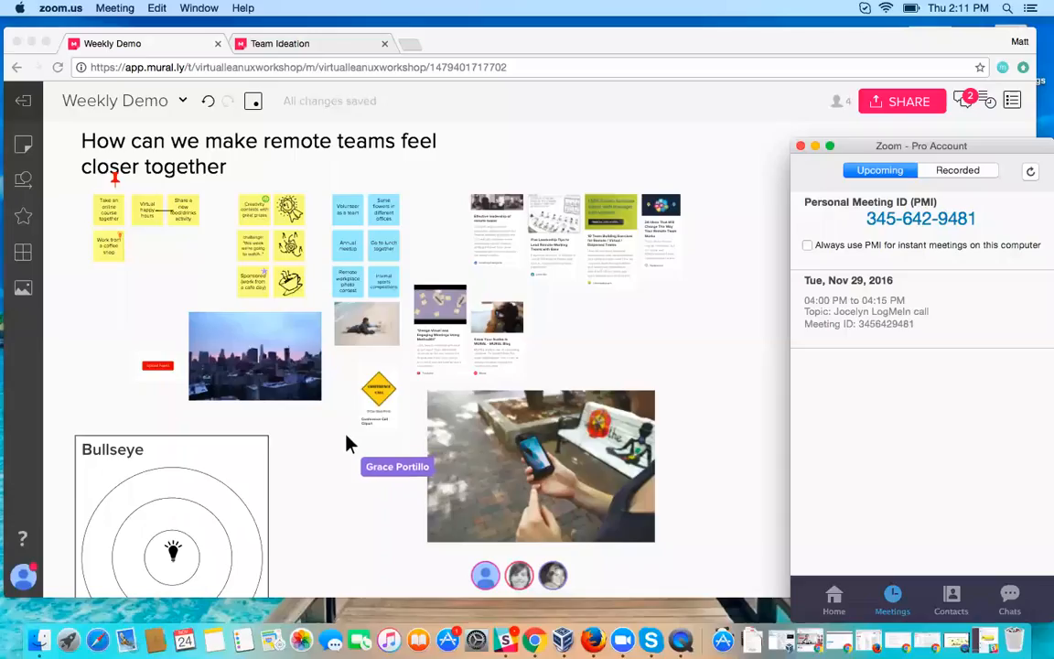
pyautogui.click(720, 364)
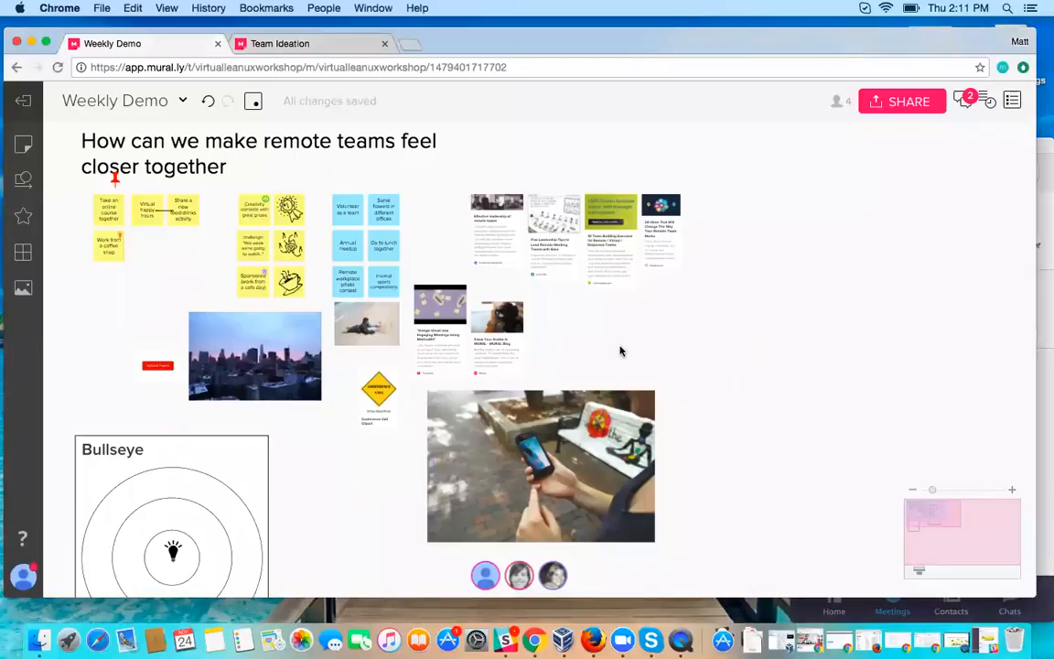
pyautogui.scroll(1, 620, 351)
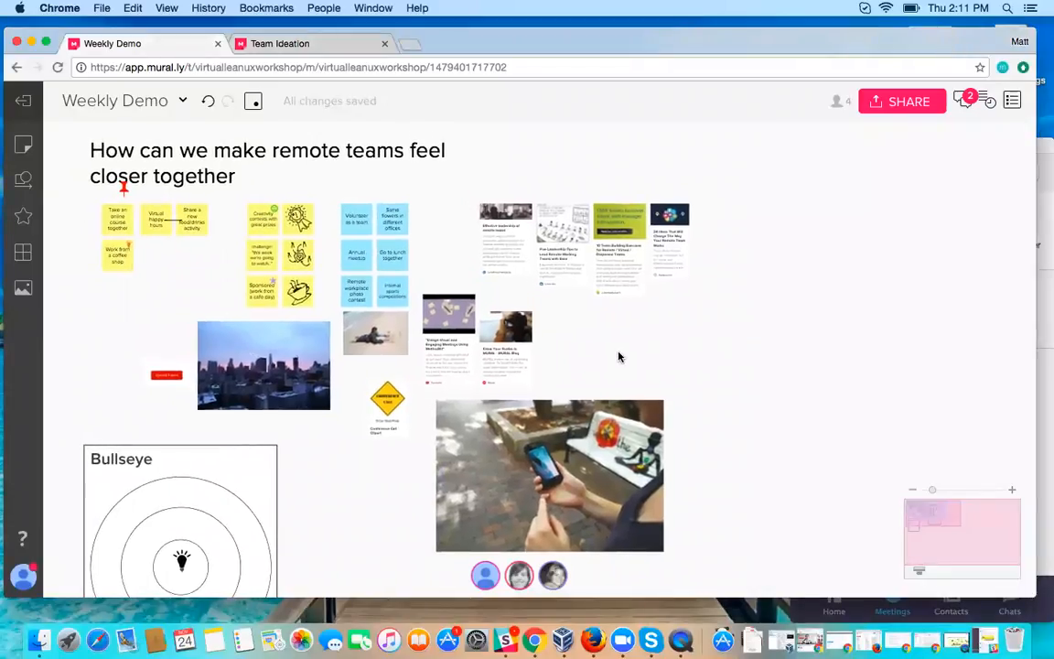
pyautogui.scroll(-5, 619, 357)
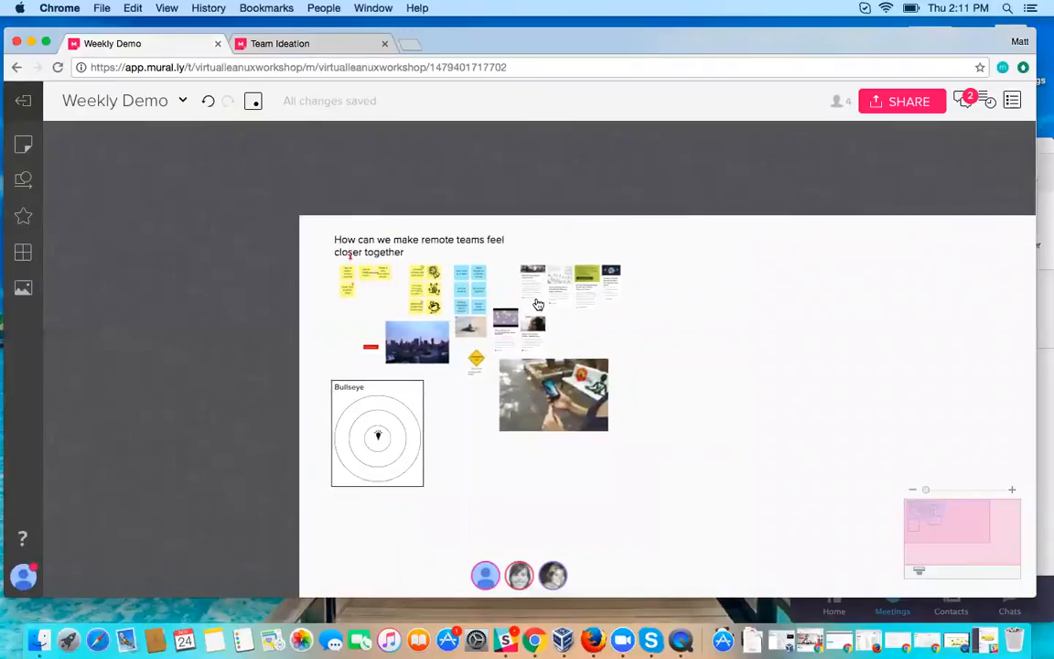
pyautogui.scroll(3, 424, 403)
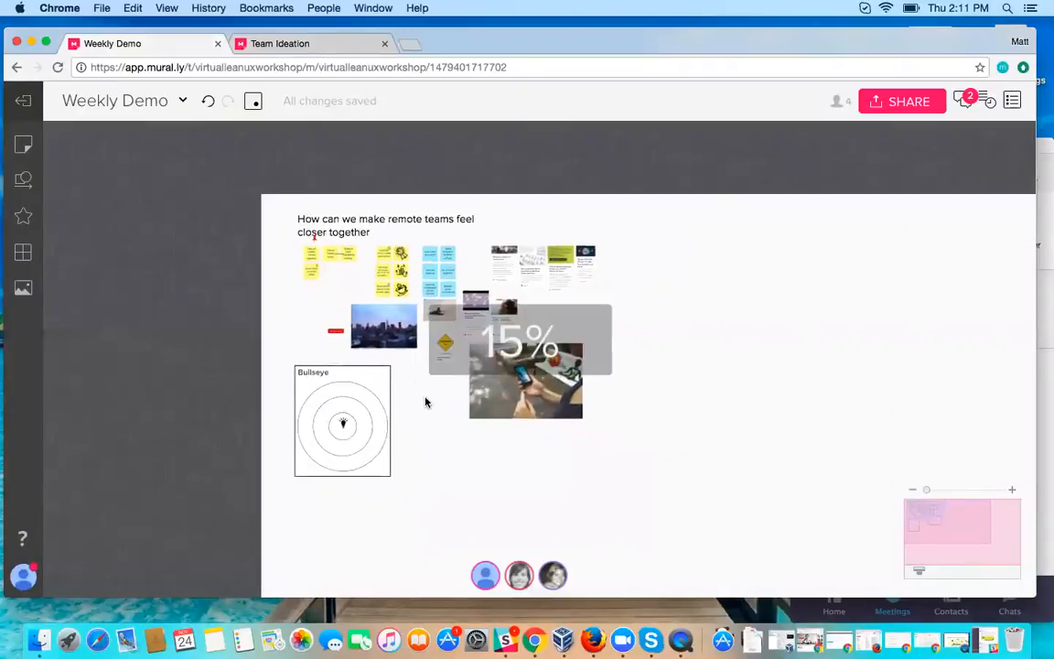
pyautogui.scroll(2, 425, 403)
pyautogui.scroll(3, 425, 402)
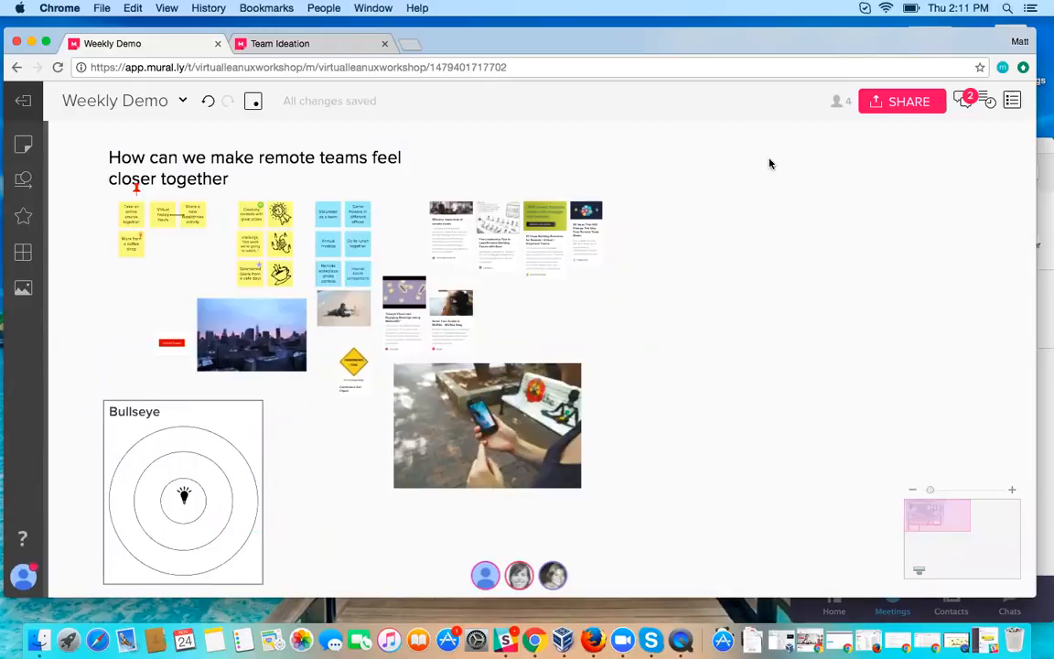
# Step: Add a teammate by name to the mural's edit invitation, then close the sharing dialog without sending it
pyautogui.click(880, 103)
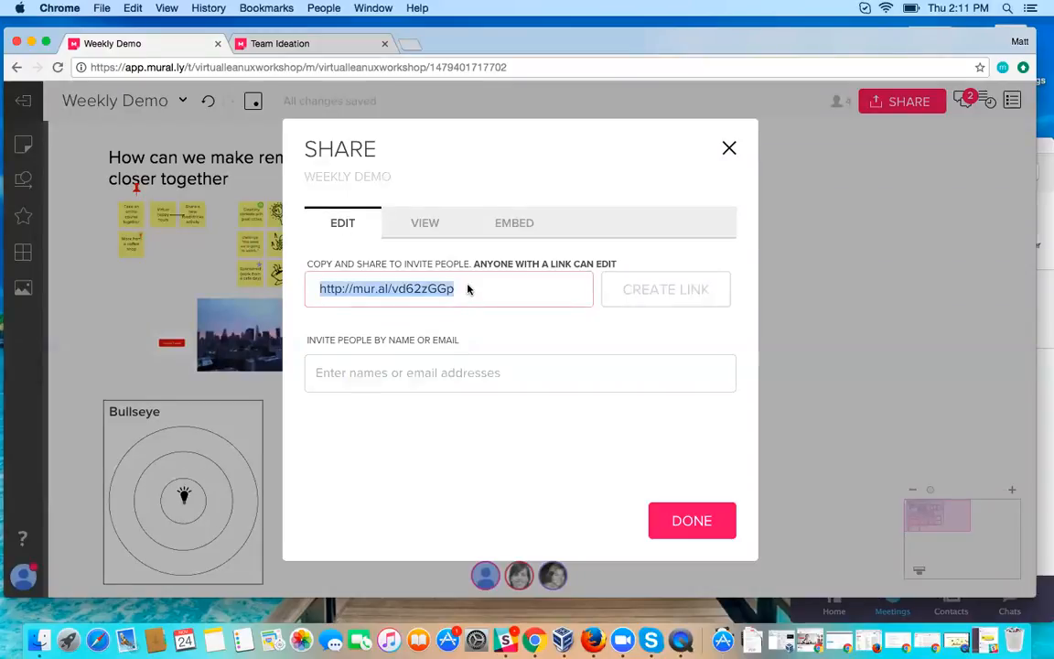
pyautogui.click(442, 368)
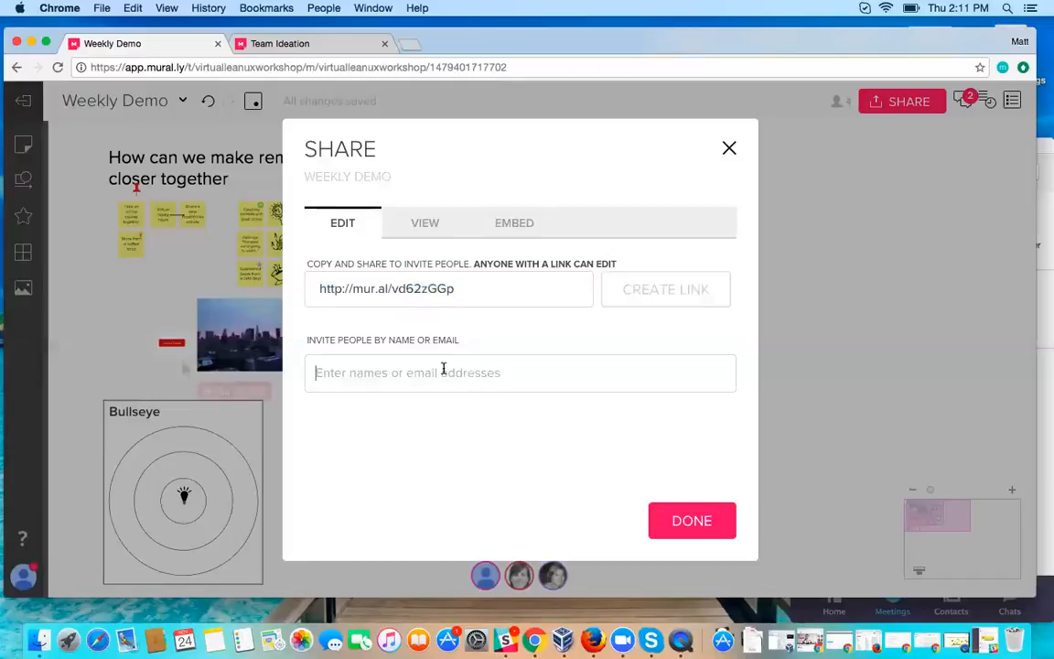
pyautogui.write('grace')
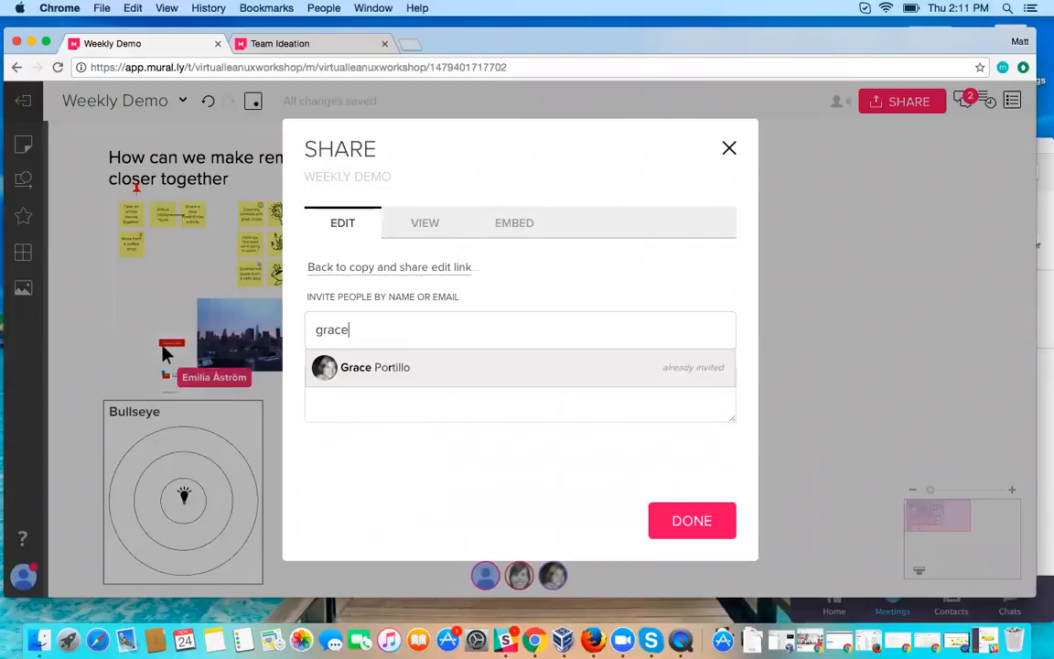
pyautogui.click(452, 367)
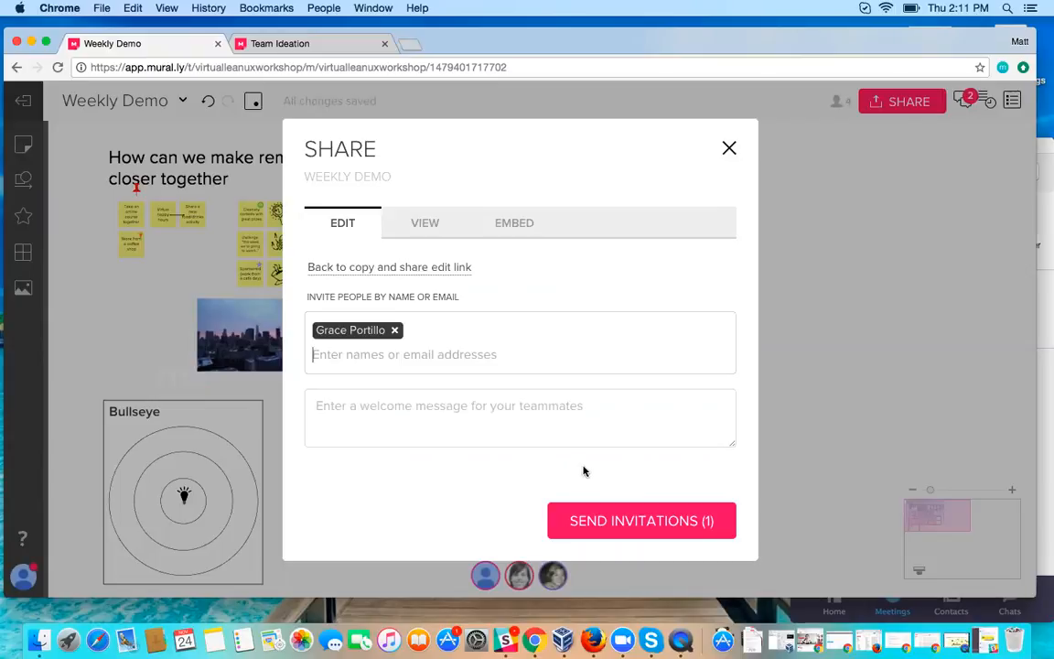
pyautogui.click(729, 149)
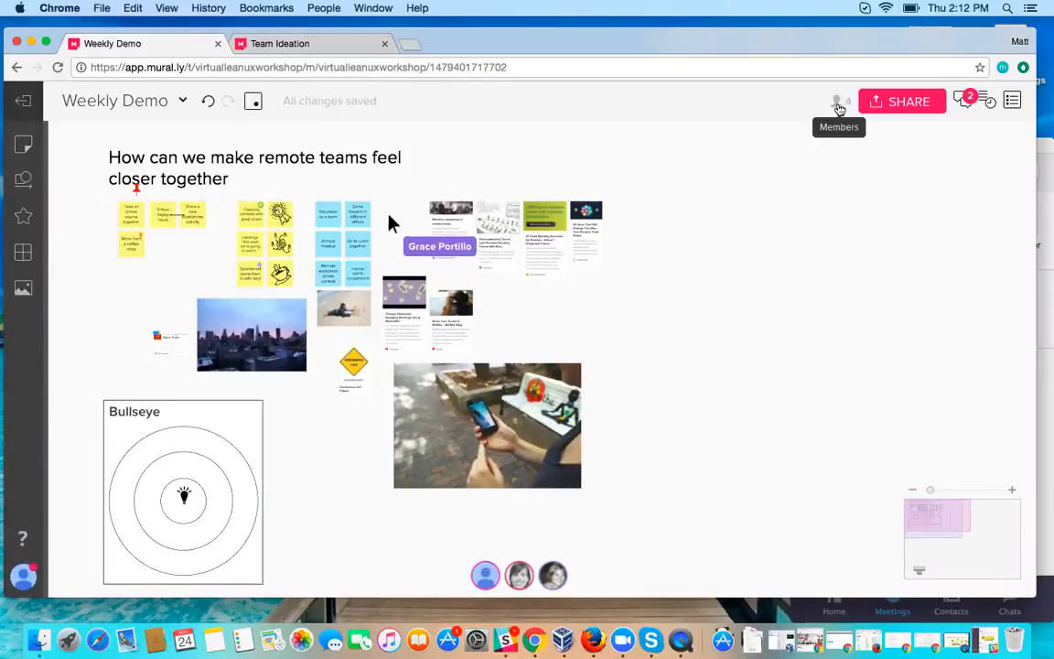
# Step: Review the mural's member list and the view-only link options in the sharing dialog, then close it
pyautogui.click(838, 104)
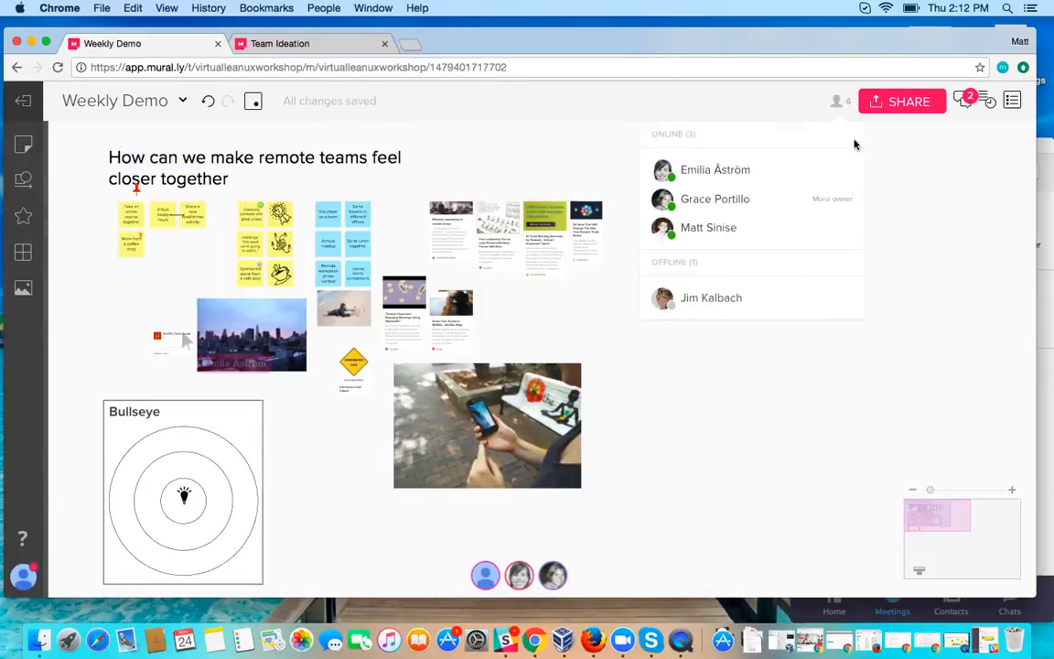
pyautogui.click(890, 107)
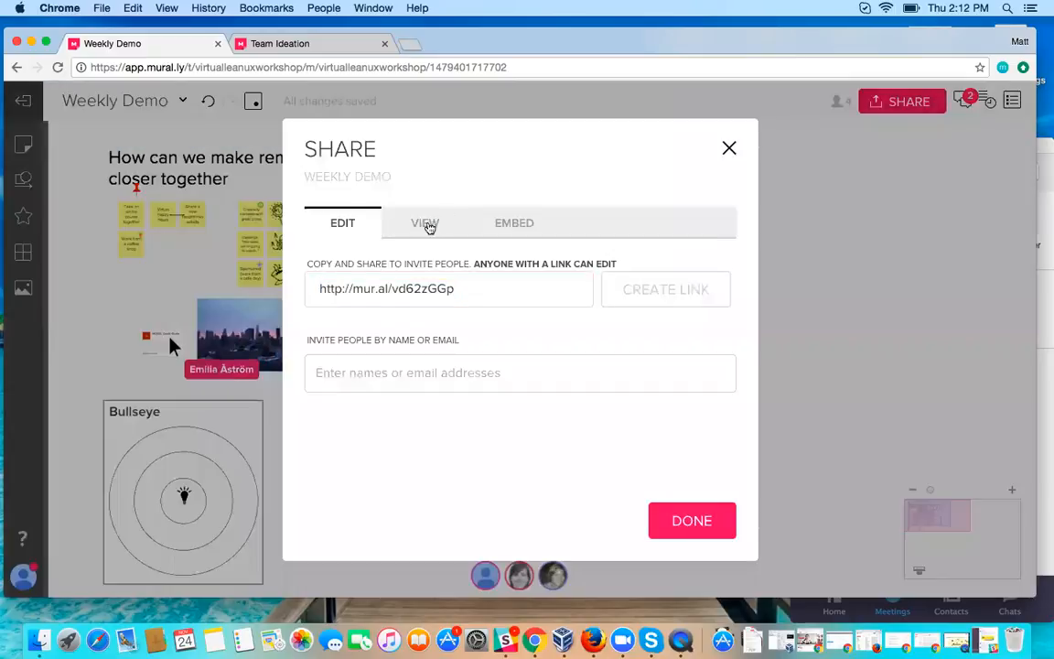
pyautogui.click(421, 226)
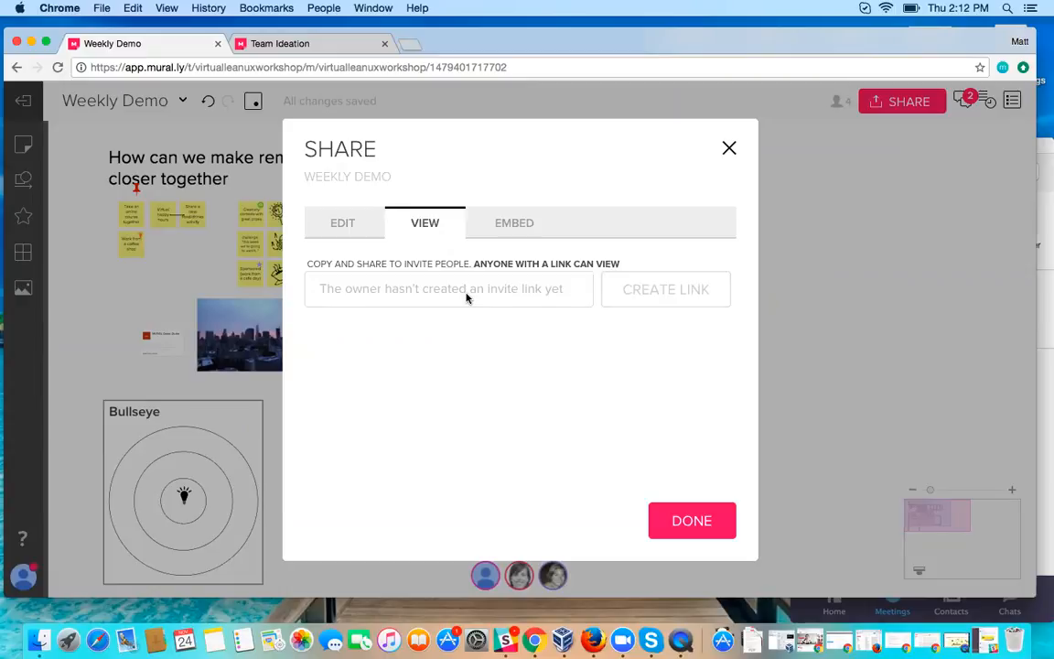
pyautogui.click(729, 149)
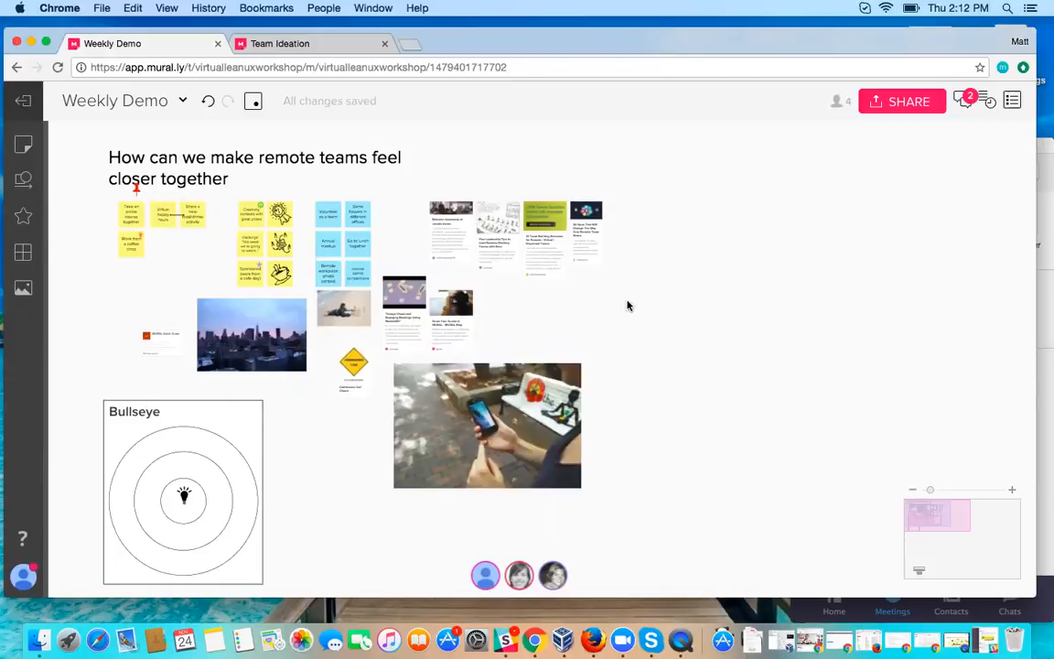
# Step: Ask teammates to follow your view, then guide them across the mural's sticky notes, link cards and images
pyautogui.scroll(-1, 628, 306)
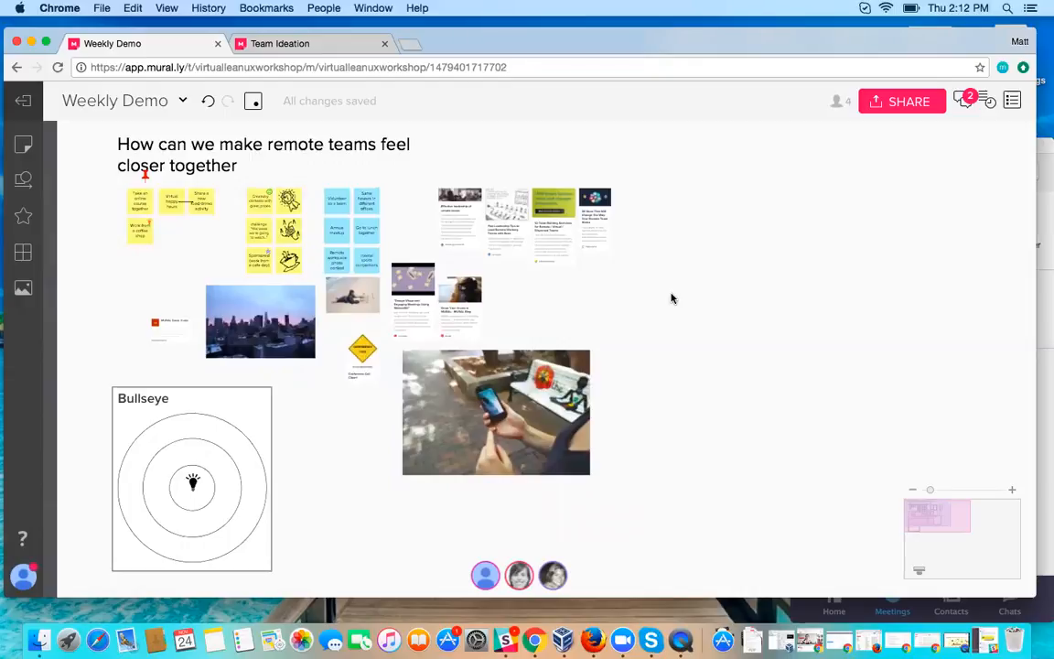
pyautogui.click(485, 575)
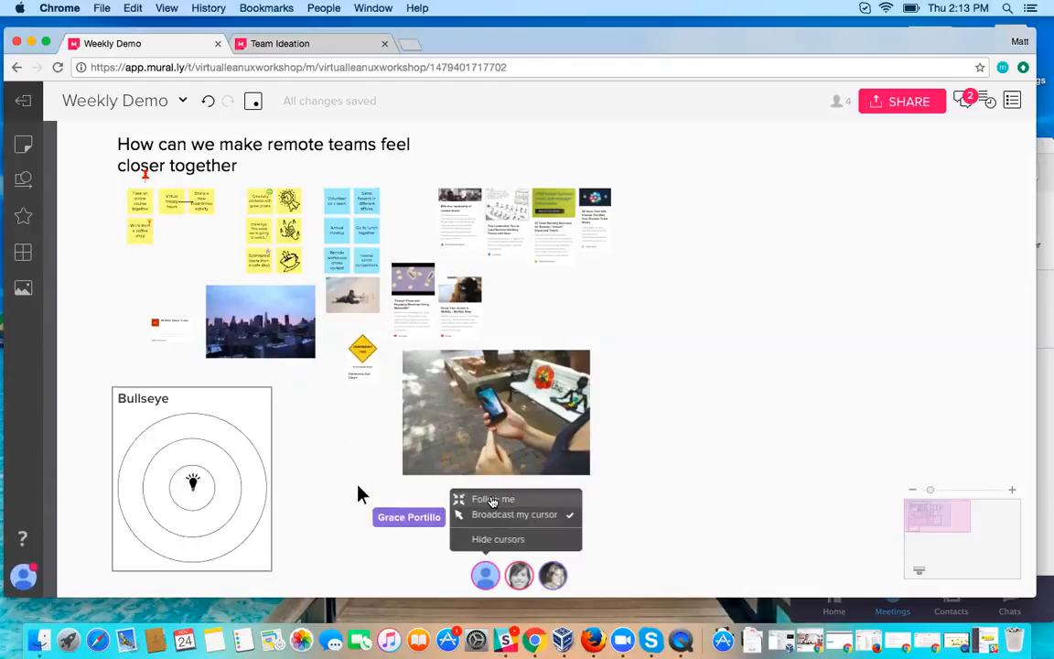
pyautogui.click(494, 499)
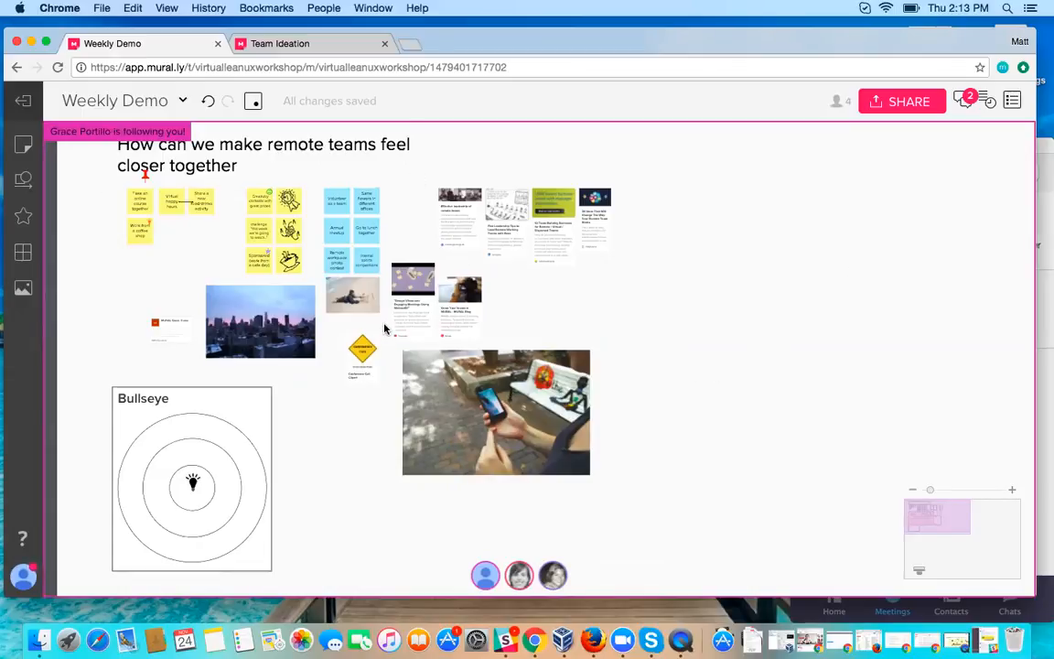
pyautogui.scroll(5, 385, 329)
pyautogui.scroll(2, 385, 330)
pyautogui.hscroll(-2, 385, 330)
pyautogui.moveTo(269, 280); pyautogui.dragTo(276, 291)
pyautogui.hscroll(1, 318, 354)
pyautogui.scroll(-1, 319, 354)
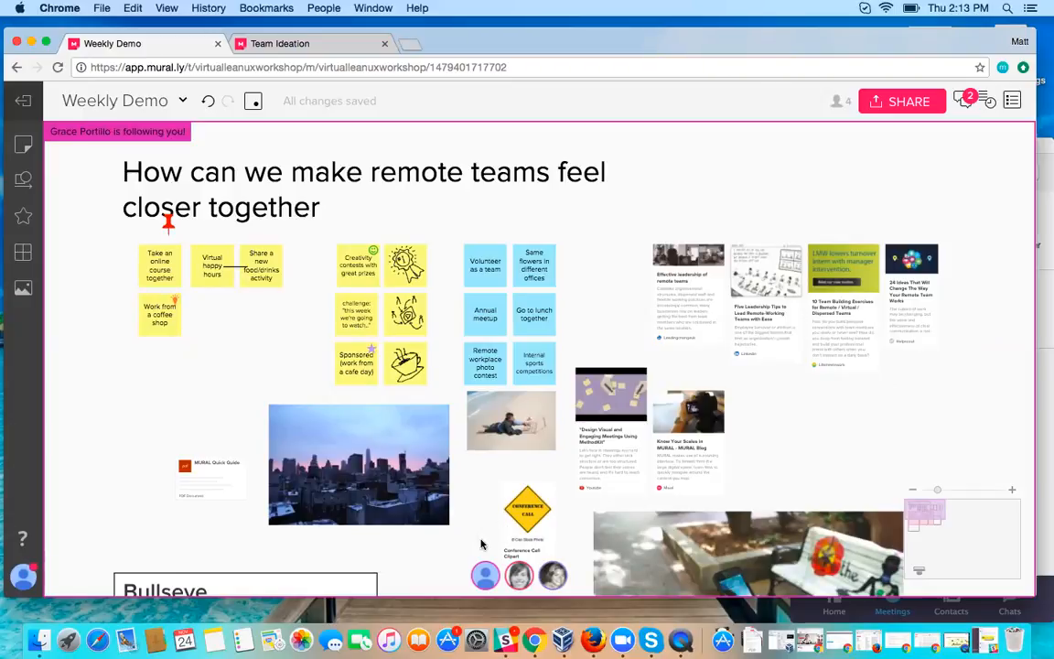
pyautogui.scroll(-5, 455, 543)
pyautogui.scroll(-5, 455, 543)
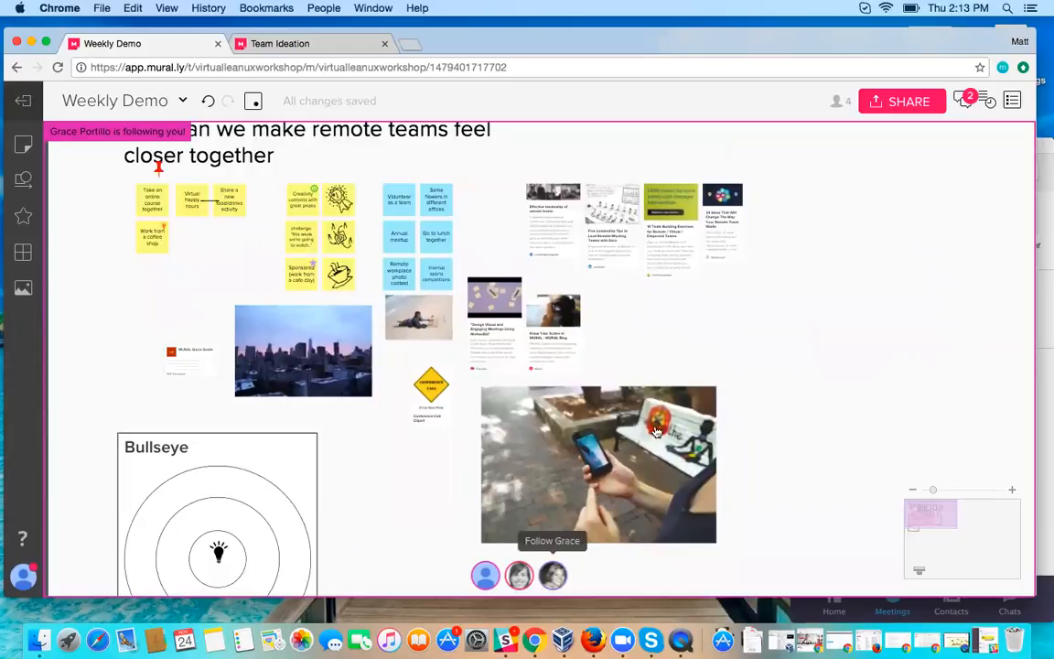
pyautogui.scroll(-2, 748, 357)
pyautogui.scroll(-1, 747, 357)
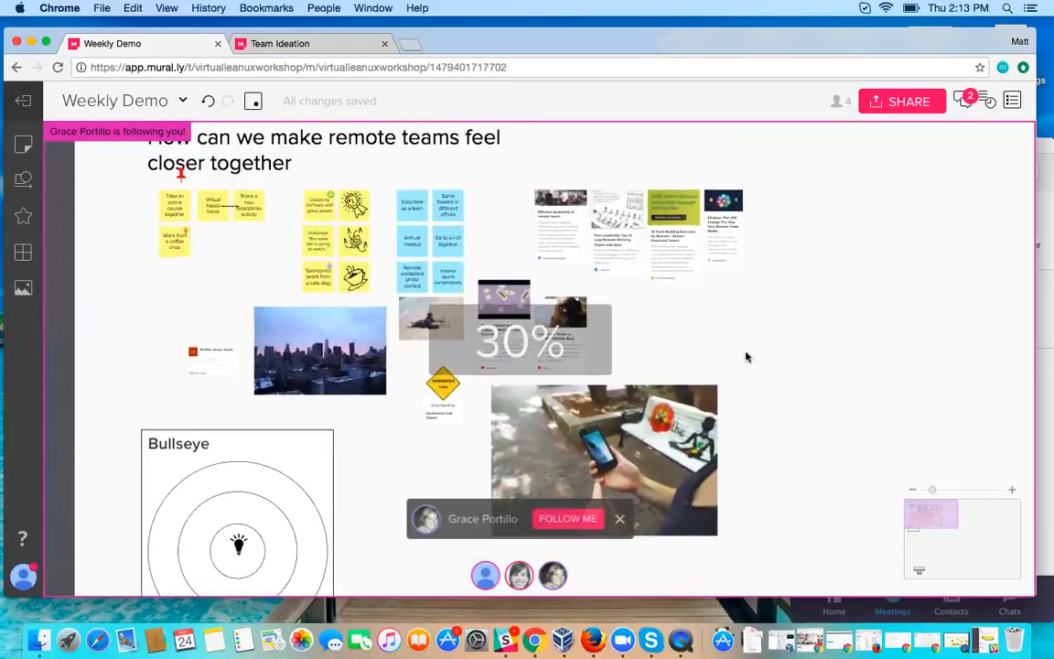
# Step: Accept the teammate's request to follow their view, then leave it and look over the sticky notes and link cards independently
pyautogui.scroll(3, 748, 346)
pyautogui.scroll(-2, 746, 353)
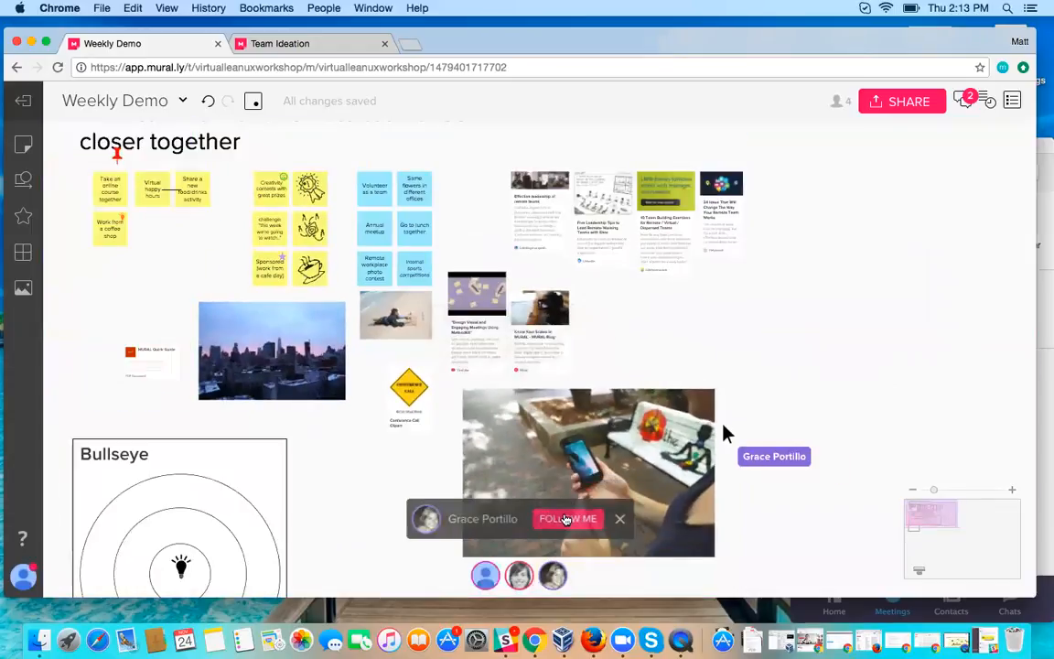
pyautogui.click(567, 520)
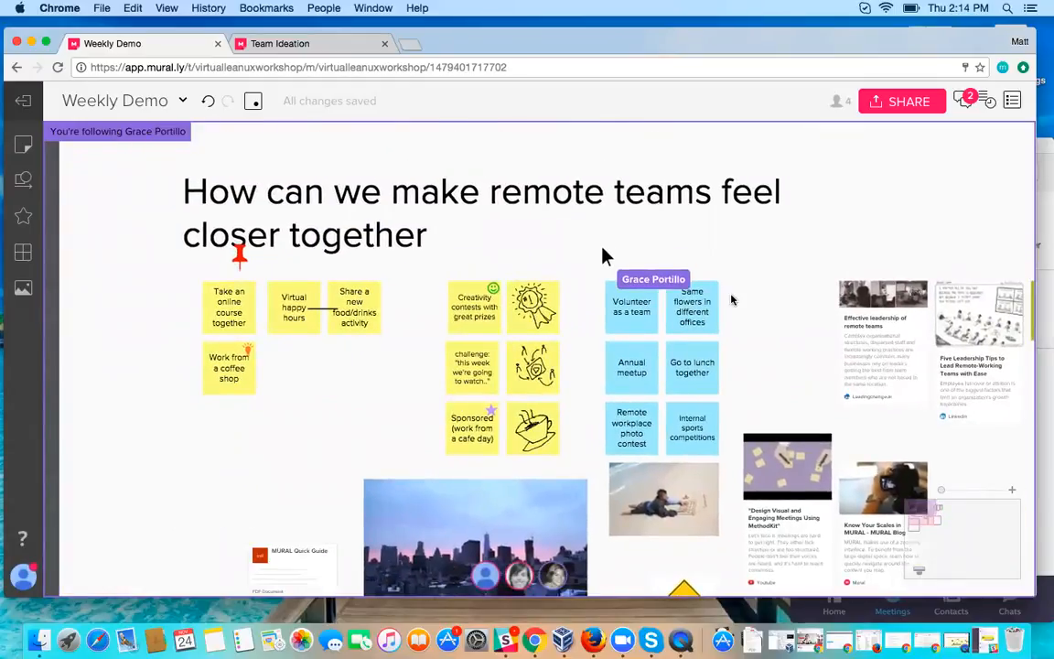
pyautogui.scroll(-1, 731, 299)
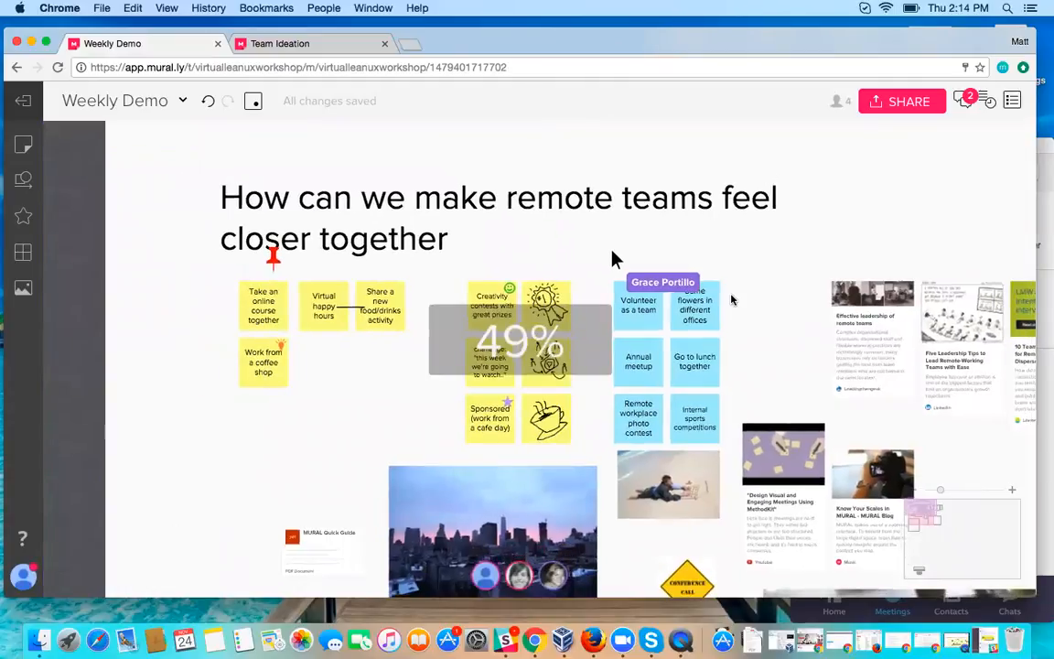
pyautogui.scroll(2, 731, 300)
pyautogui.scroll(-1, 731, 299)
pyautogui.hscroll(1, 731, 299)
pyautogui.scroll(-1, 731, 299)
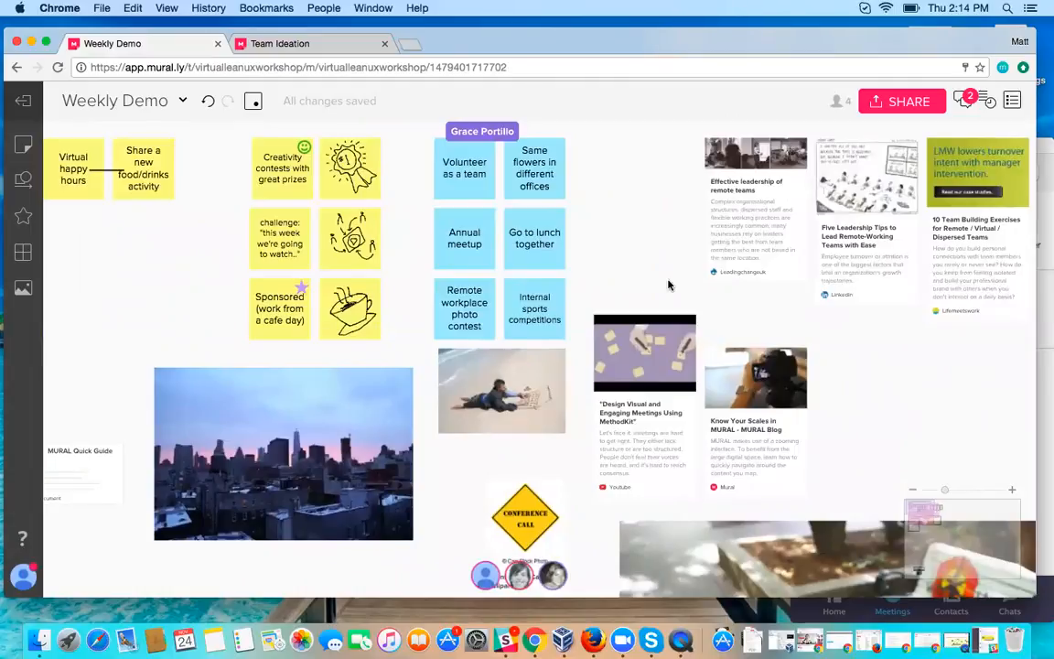
pyautogui.scroll(-2, 668, 286)
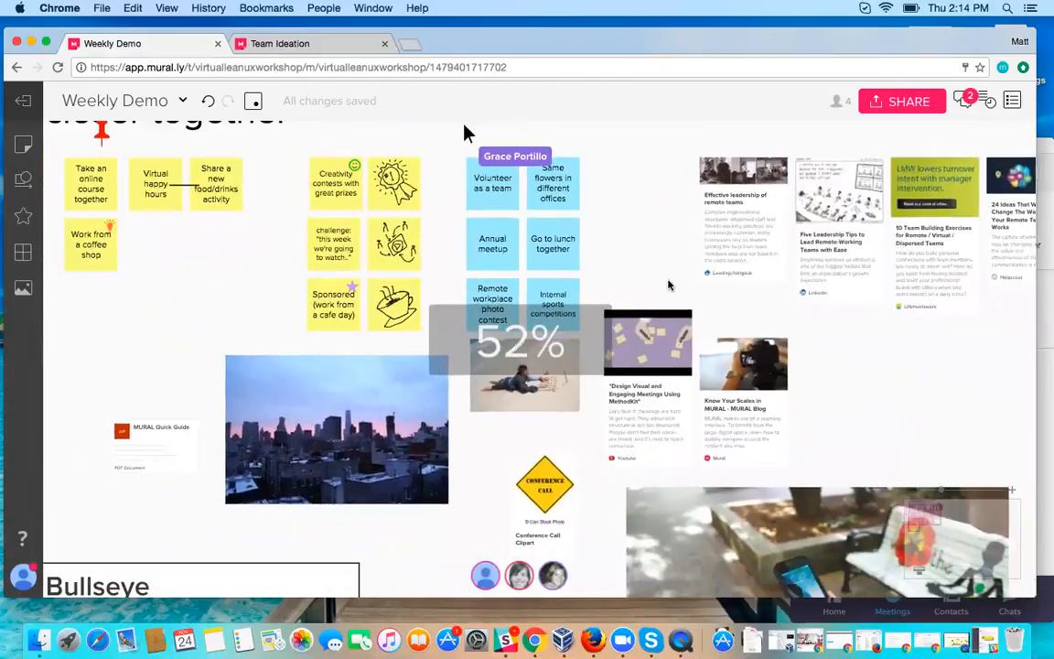
pyautogui.scroll(1, 668, 286)
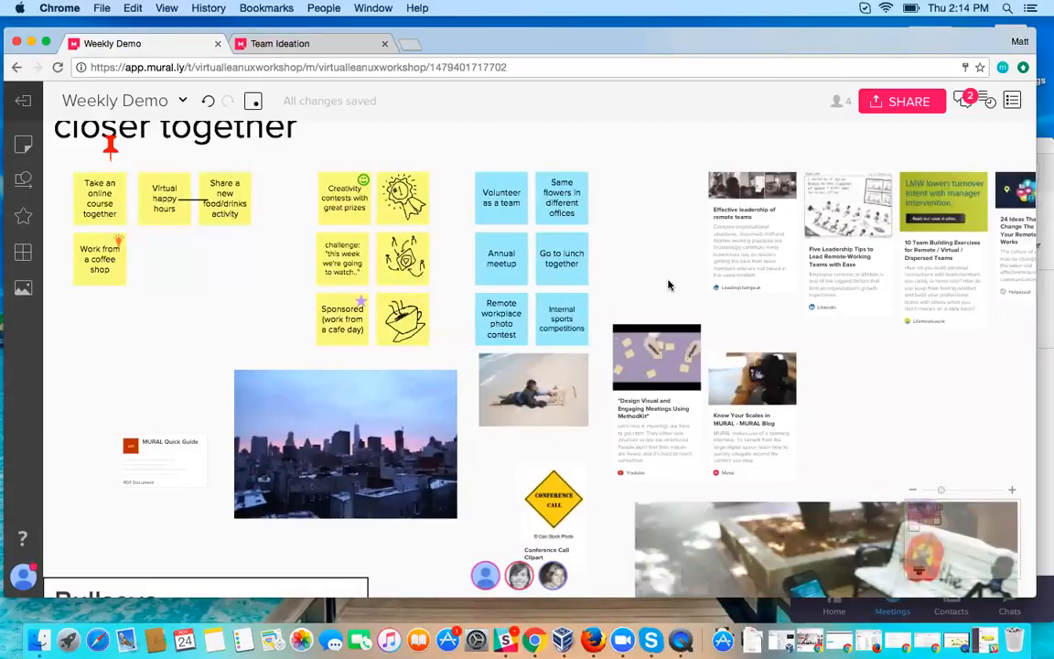
pyautogui.scroll(3, 668, 286)
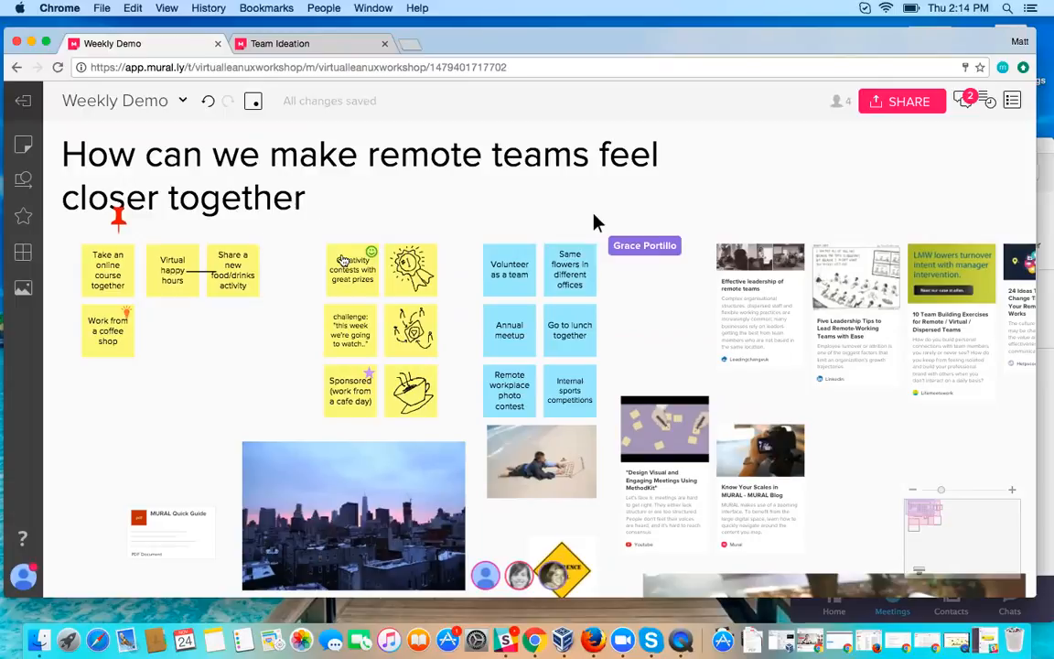
# Step: Comment "Wow do we get started with this?" on the sticky note "challenge: this week we're going to watch..", mentioning a teammate
pyautogui.rightClick(371, 314)
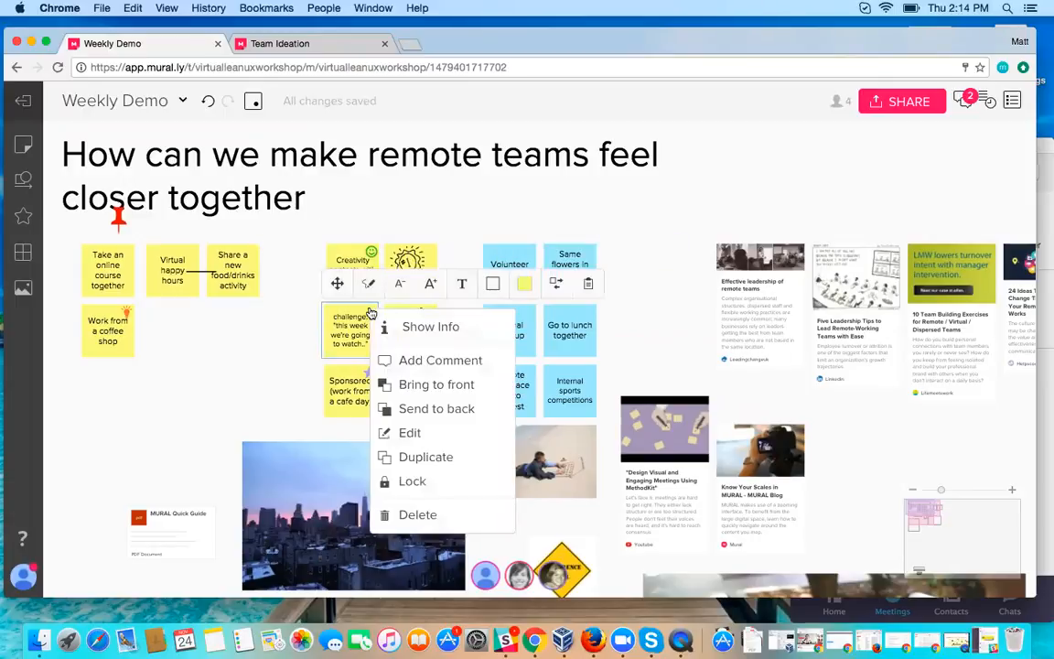
pyautogui.click(421, 362)
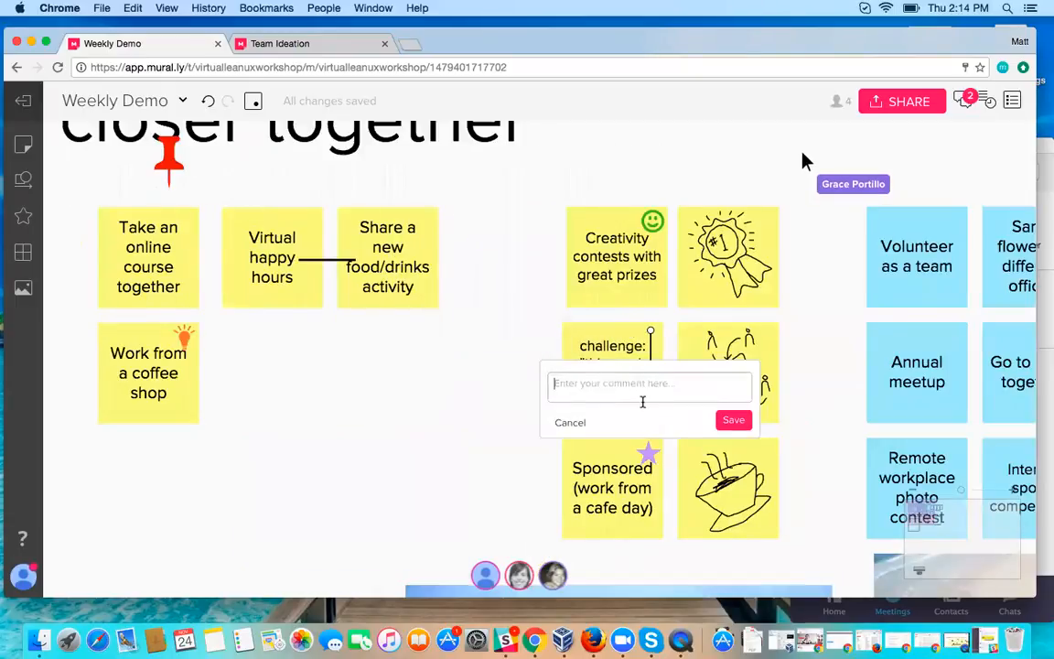
pyautogui.write('h')
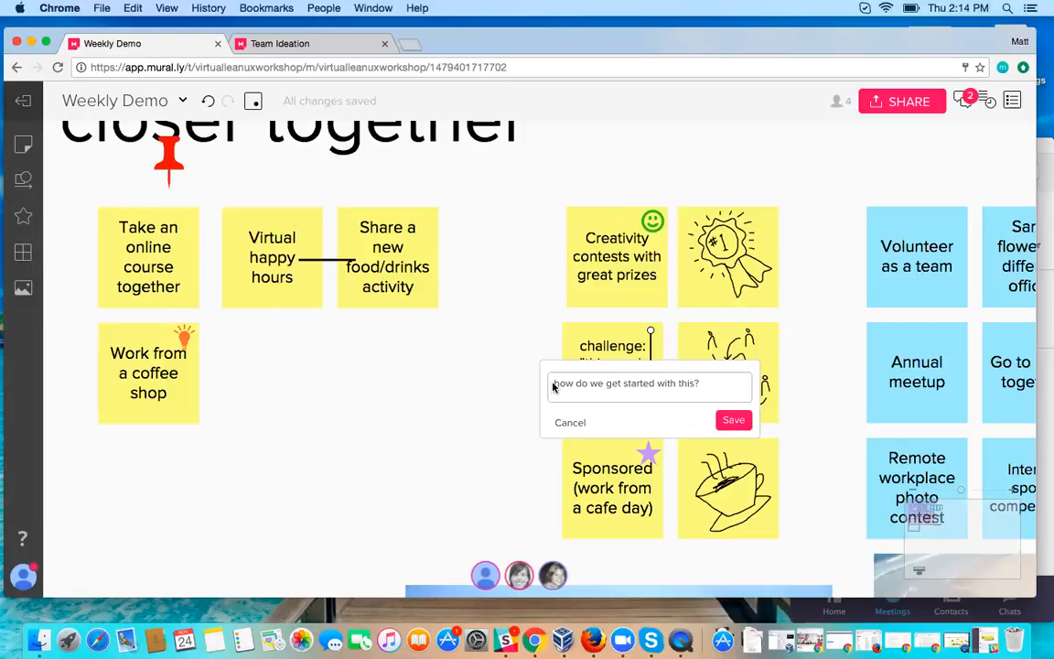
pyautogui.write('W')
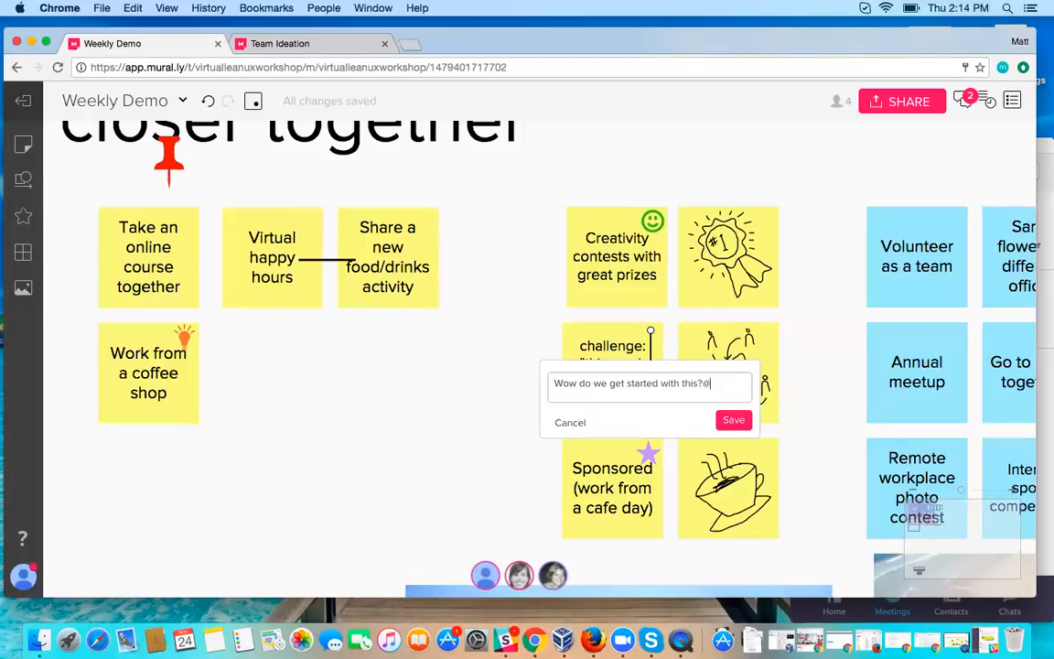
pyautogui.press('BackSpace')
pyautogui.write('ce')
pyautogui.press('Return')
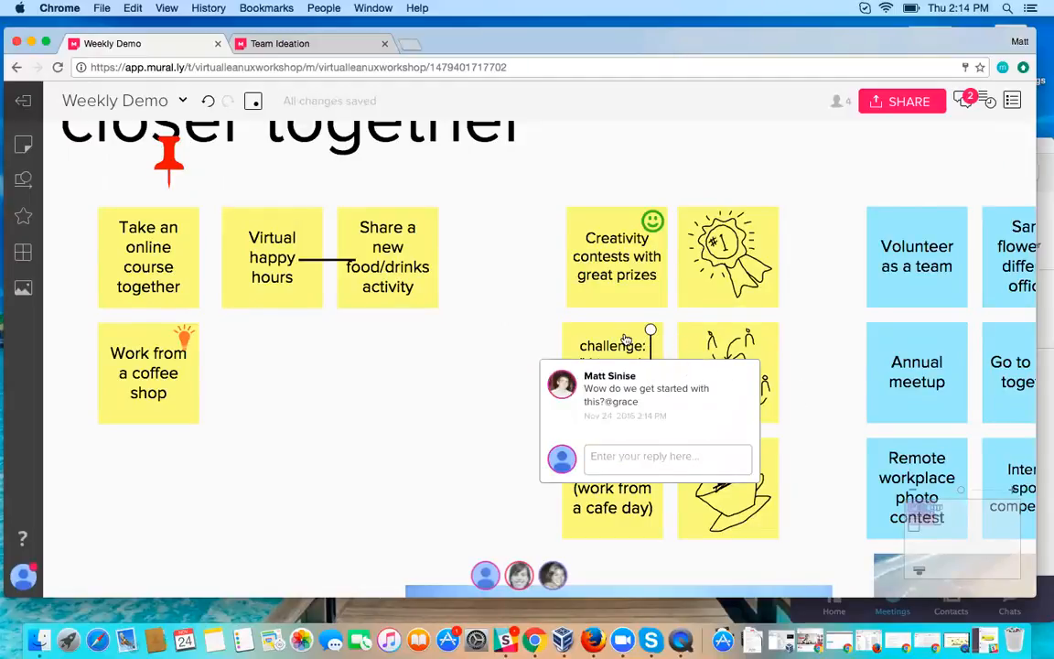
pyautogui.click(475, 347)
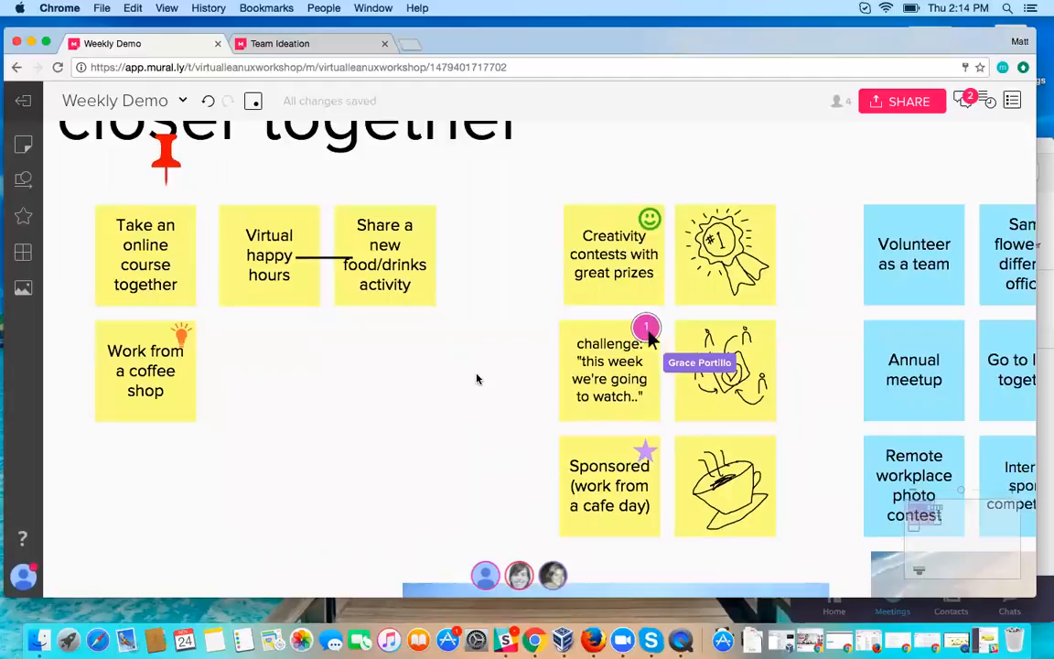
pyautogui.scroll(-3, 473, 383)
pyautogui.scroll(-5, 473, 383)
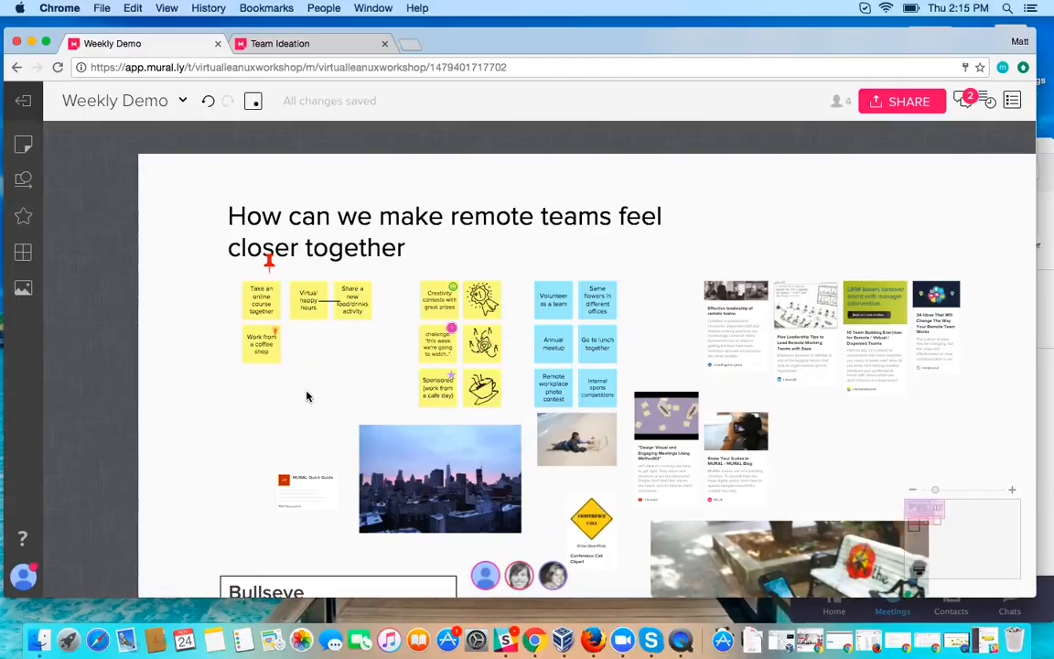
pyautogui.hscroll(1, 308, 396)
pyautogui.scroll(-1, 307, 396)
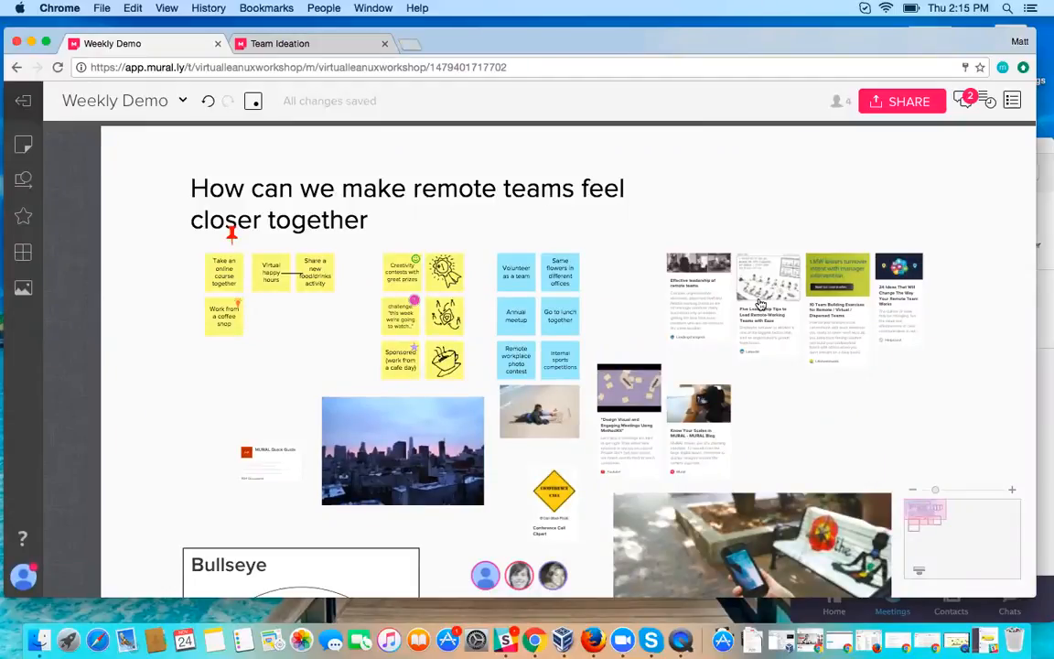
pyautogui.hscroll(1, 759, 295)
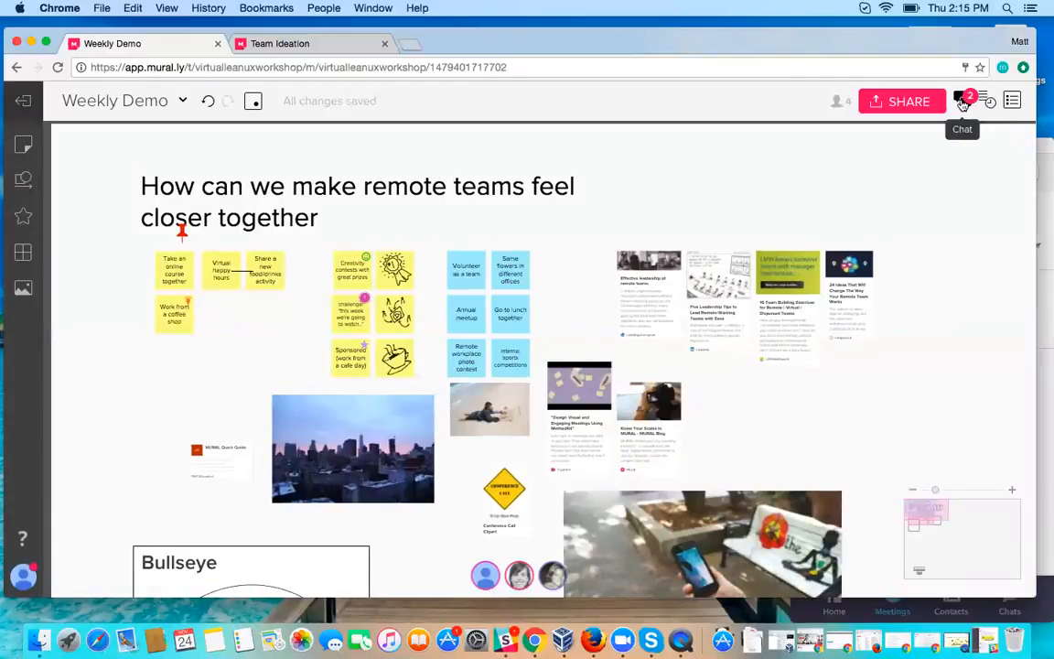
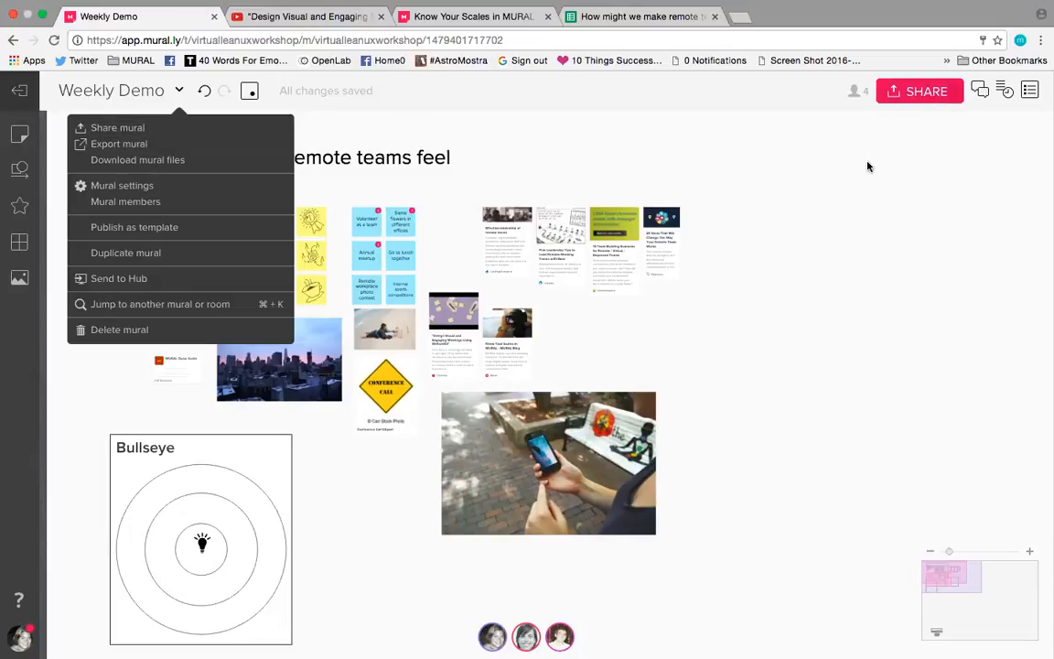
# Step: Review the edit-link, view-link and embed options in the mural's sharing dialog, and close it
pyautogui.click(918, 92)
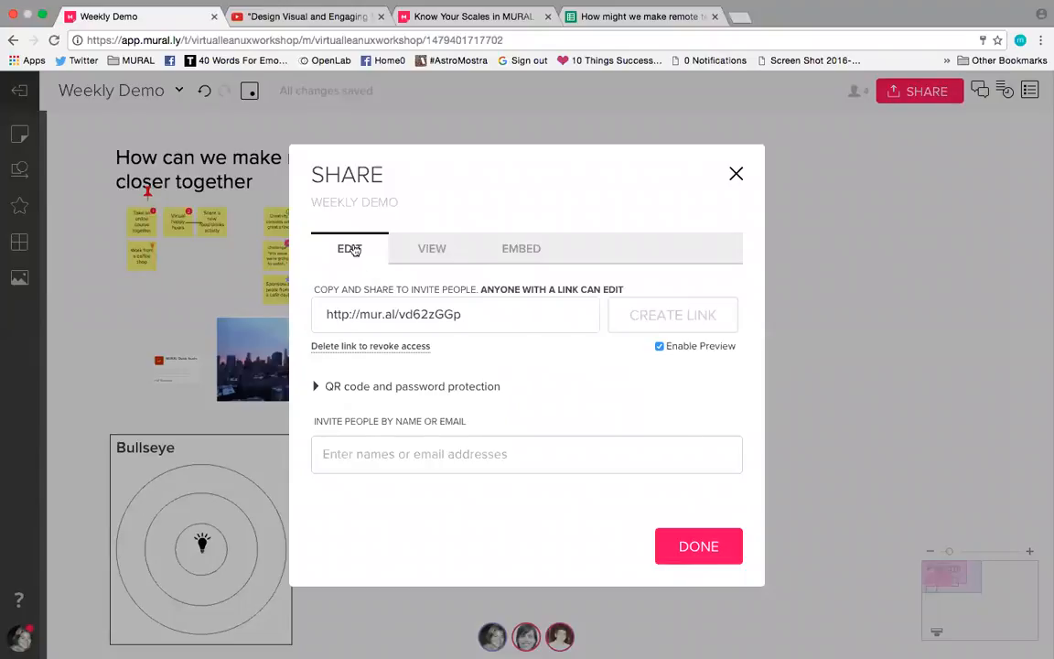
pyautogui.click(364, 317)
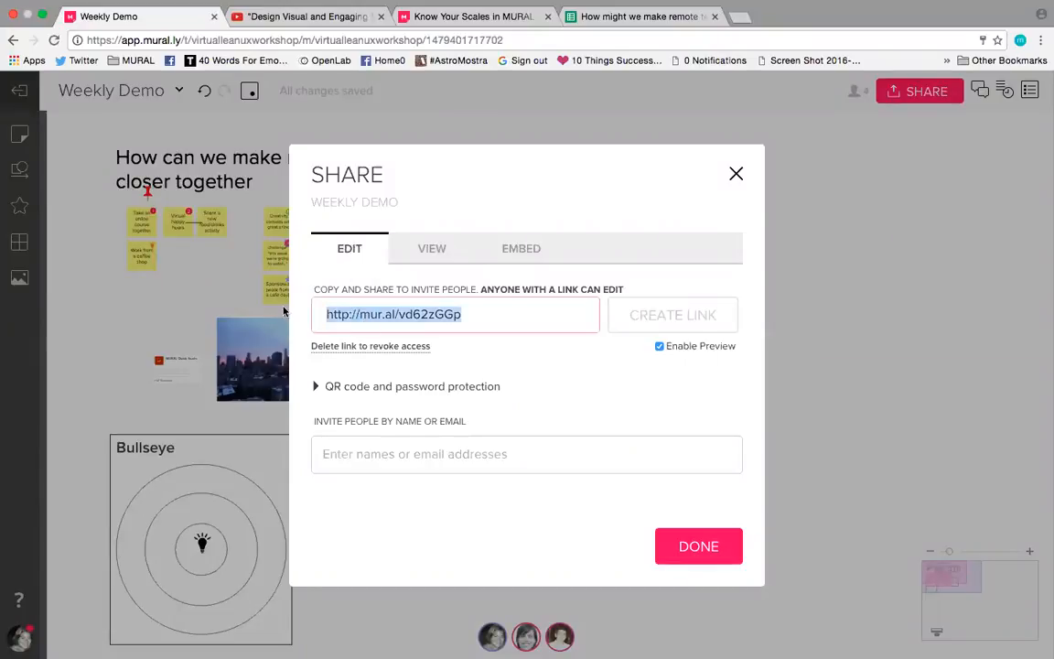
pyautogui.click(425, 457)
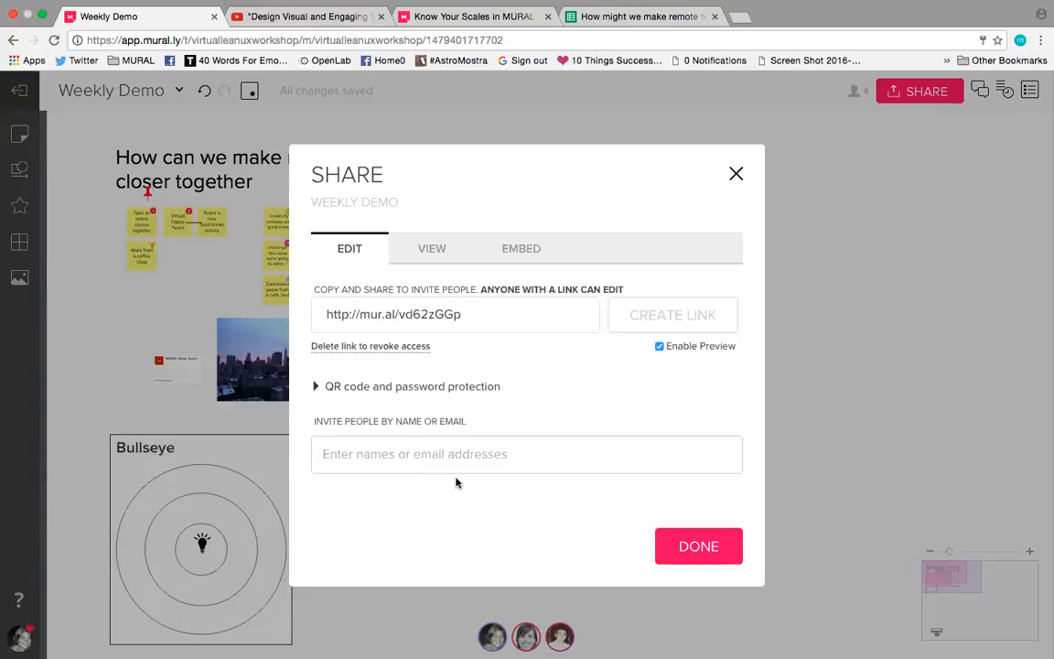
pyautogui.click(439, 249)
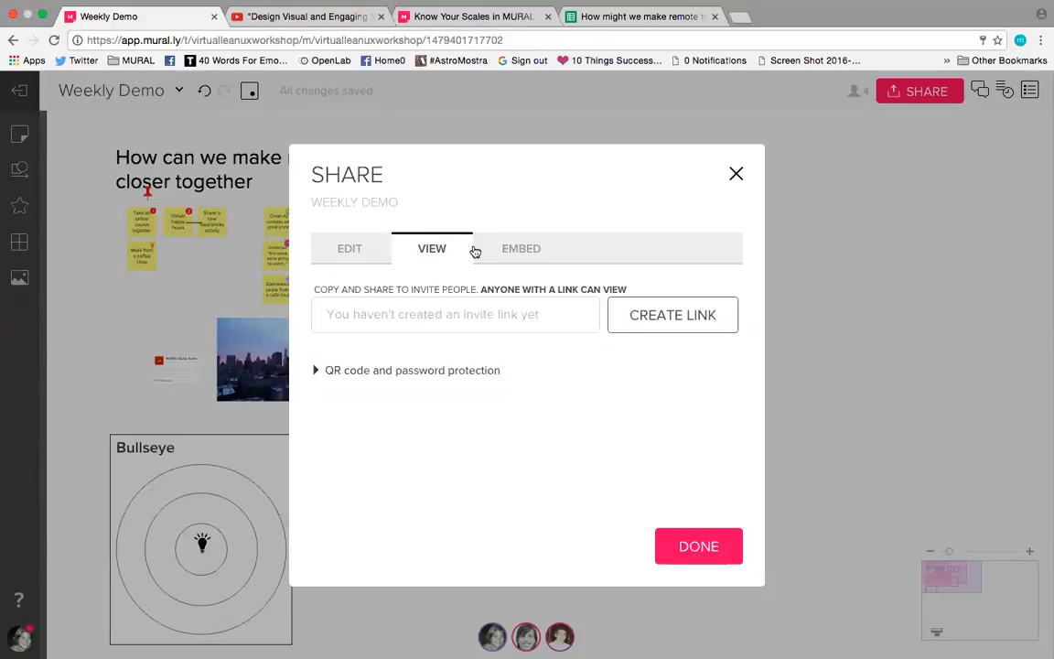
pyautogui.click(514, 253)
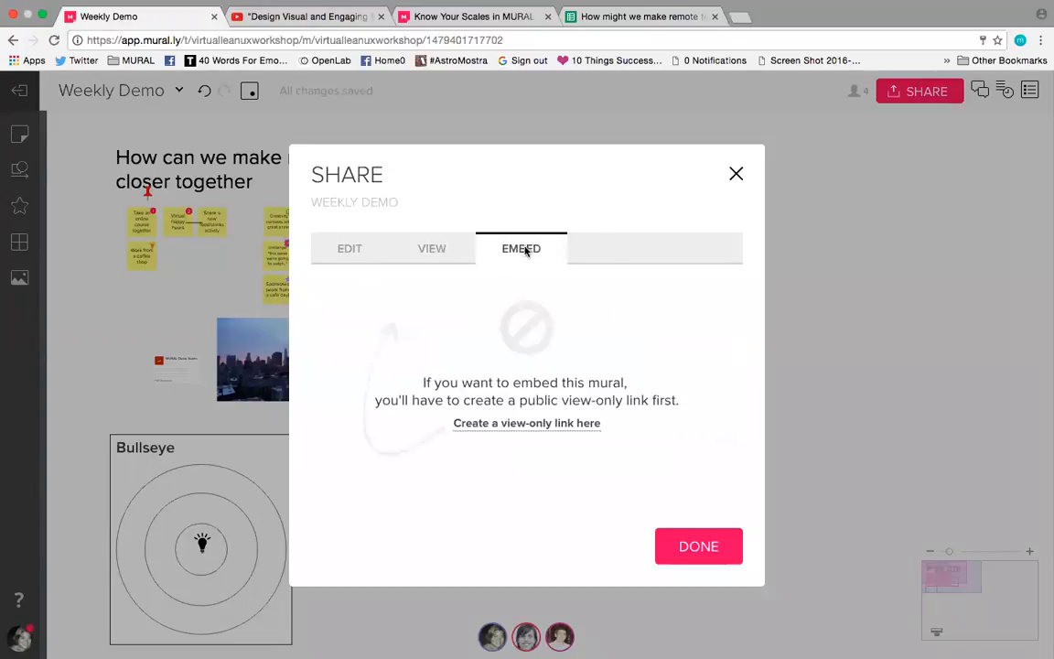
pyautogui.click(423, 251)
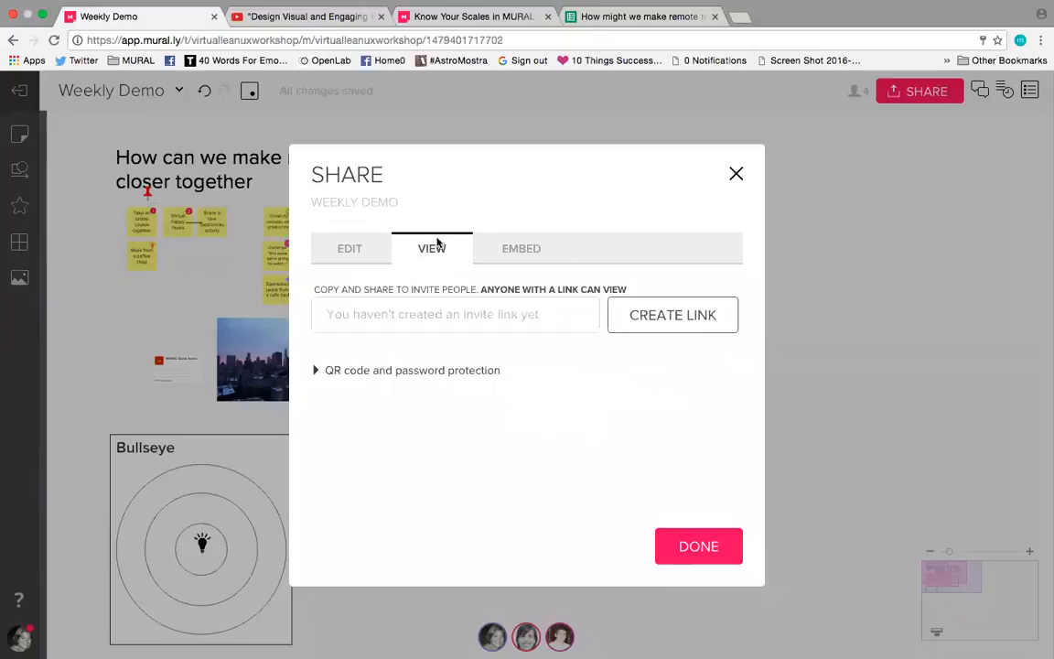
pyautogui.click(736, 174)
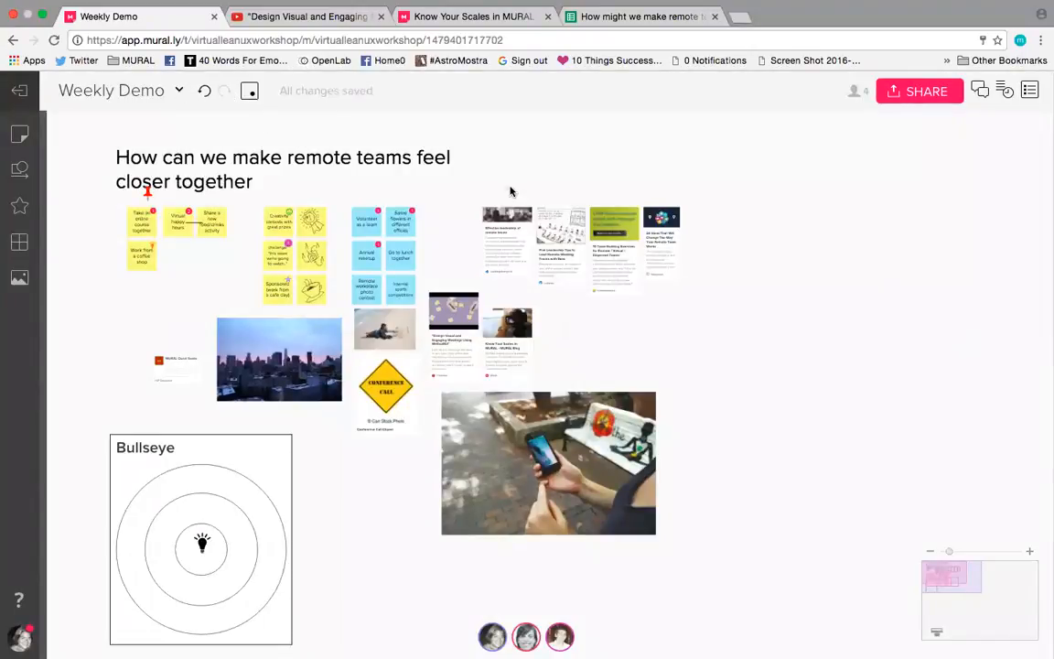
# Step: Review the formats offered for exporting the mural, and close the export dialog without exporting
pyautogui.click(179, 89)
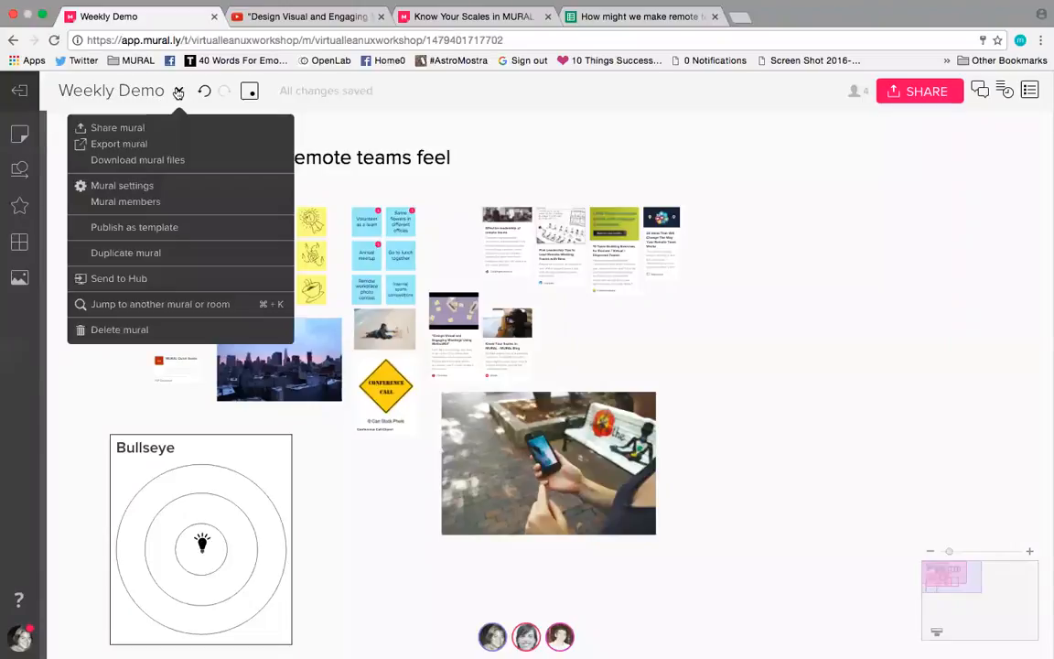
pyautogui.click(111, 145)
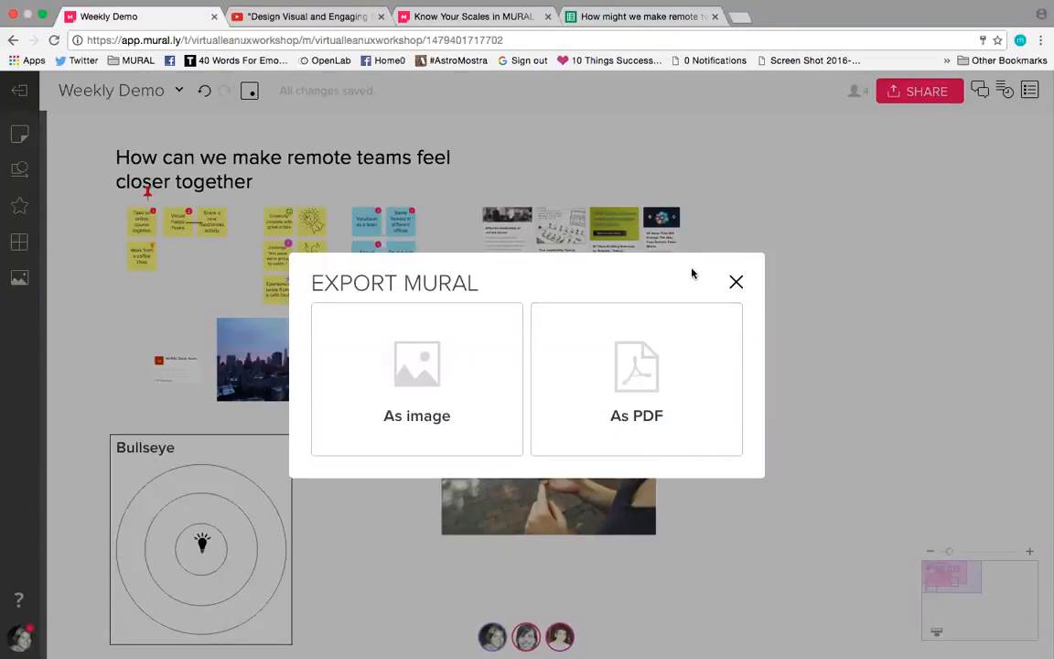
pyautogui.click(736, 286)
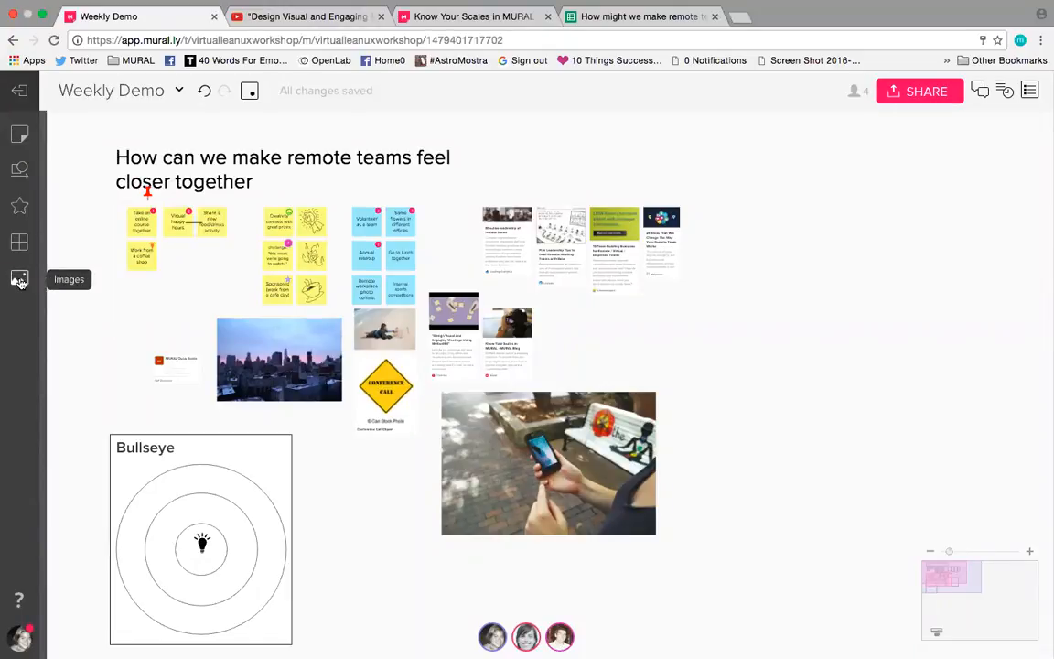
# Step: Look over the frameworks library's layouts, and close it to return to the mural
pyautogui.click(19, 241)
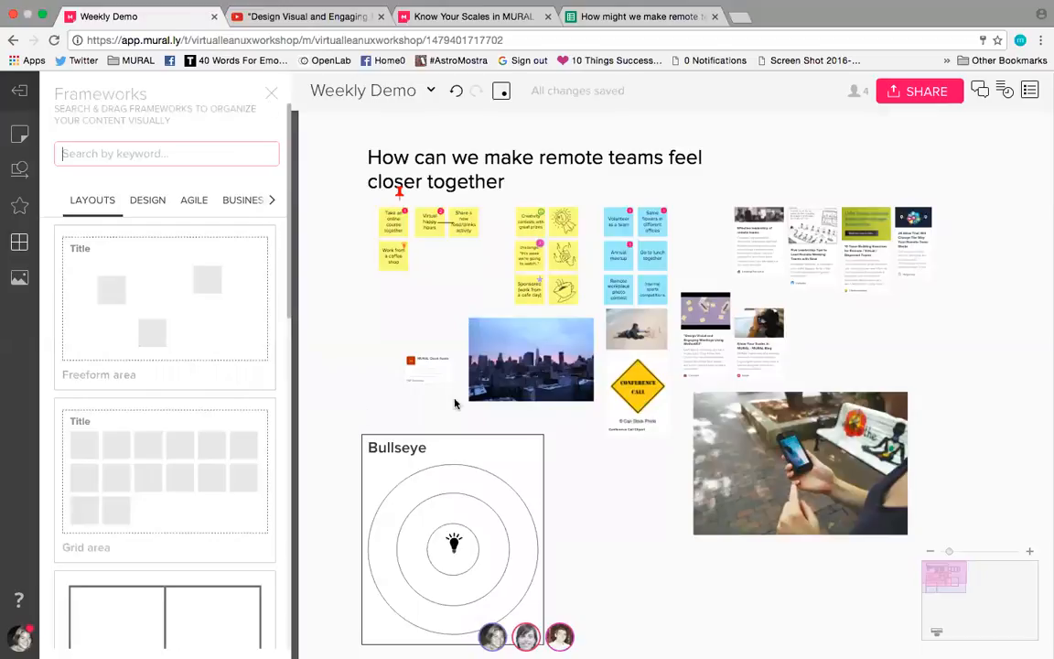
pyautogui.click(271, 95)
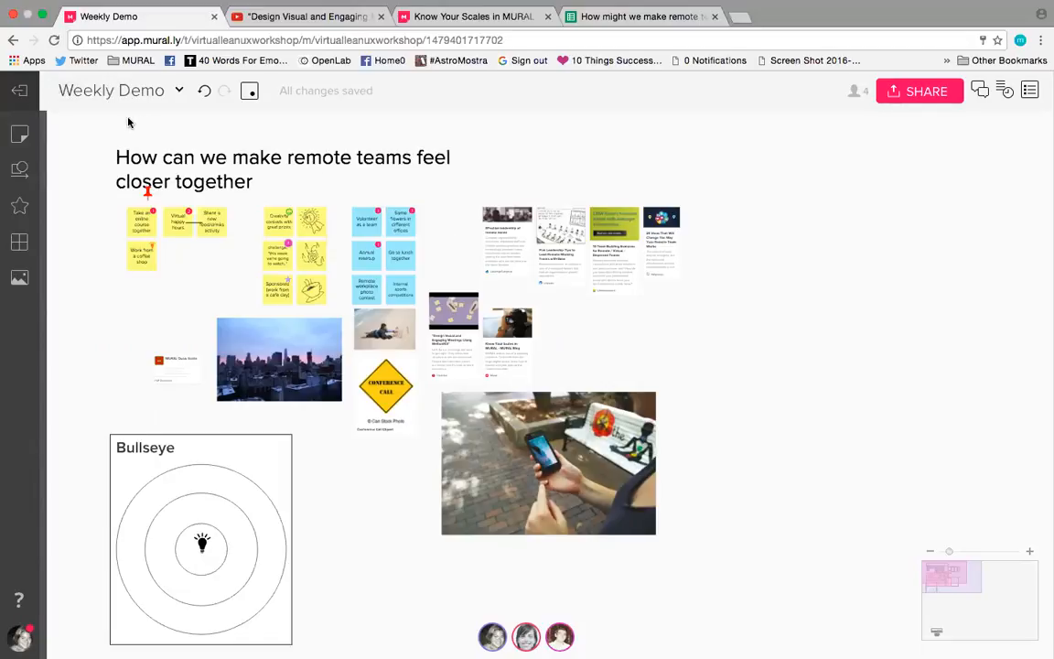
pyautogui.scroll(2, 313, 146)
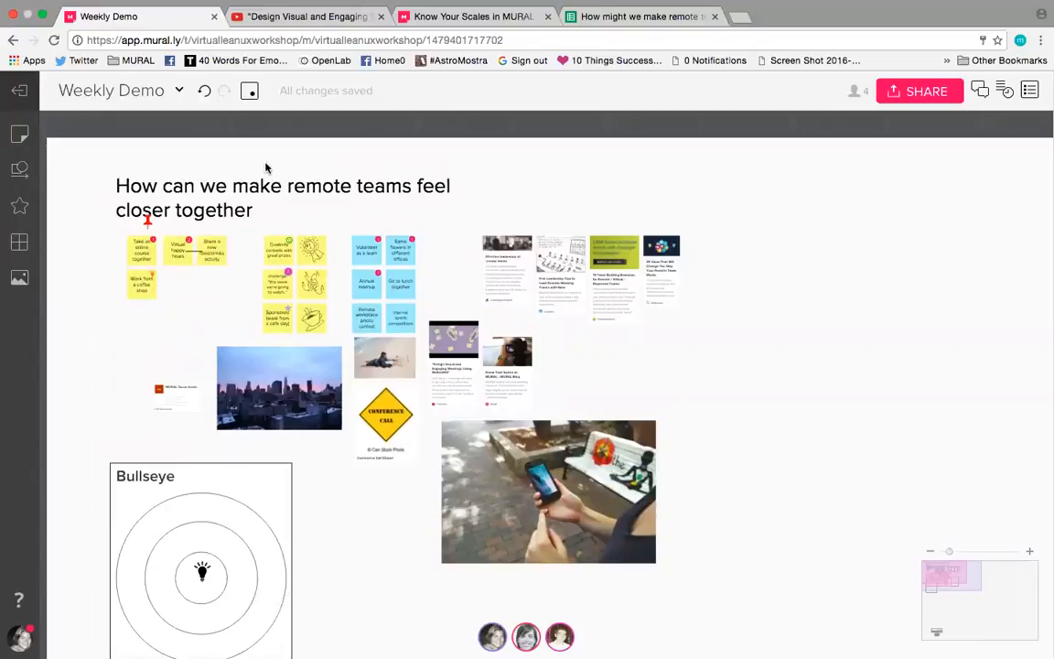
# Step: Publish the mural as a template named "Weekly Demo Template", leaving the description empty
pyautogui.click(182, 92)
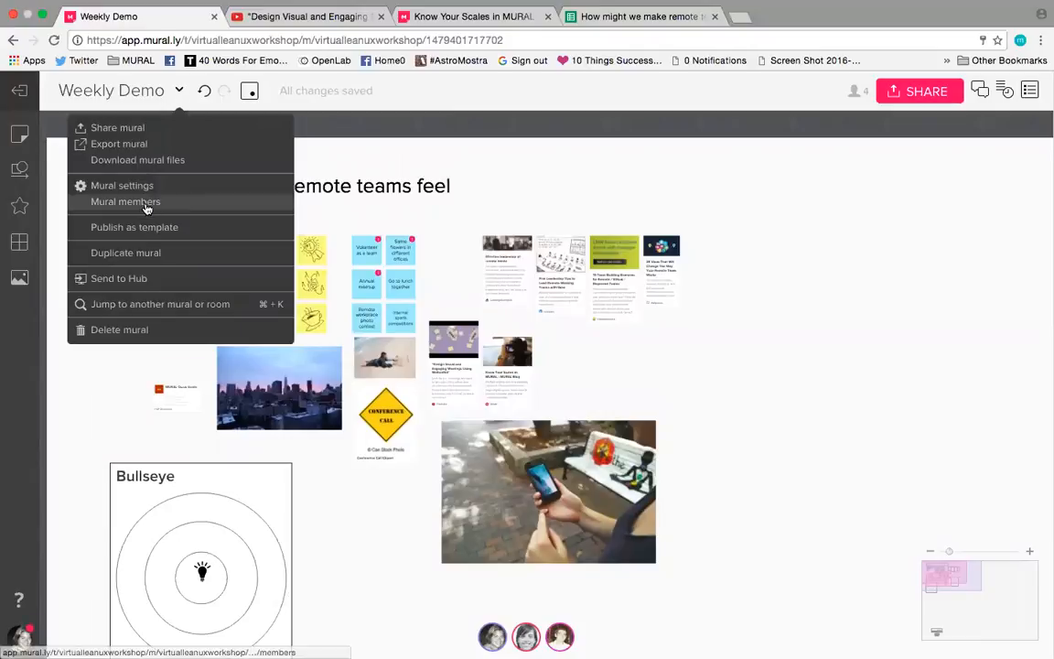
pyautogui.click(227, 232)
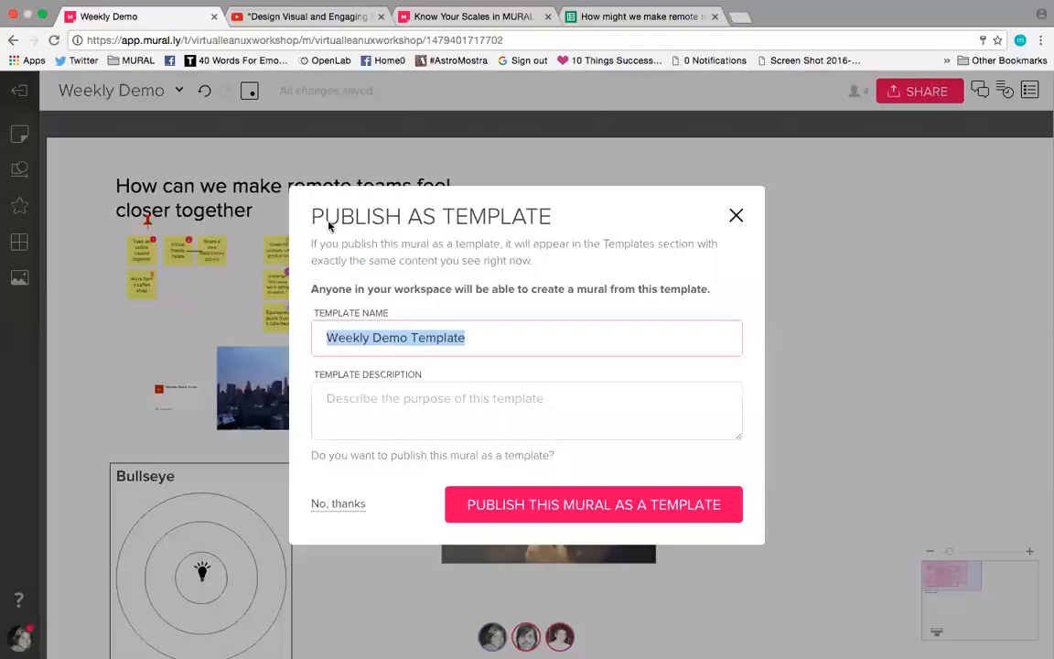
pyautogui.click(471, 341)
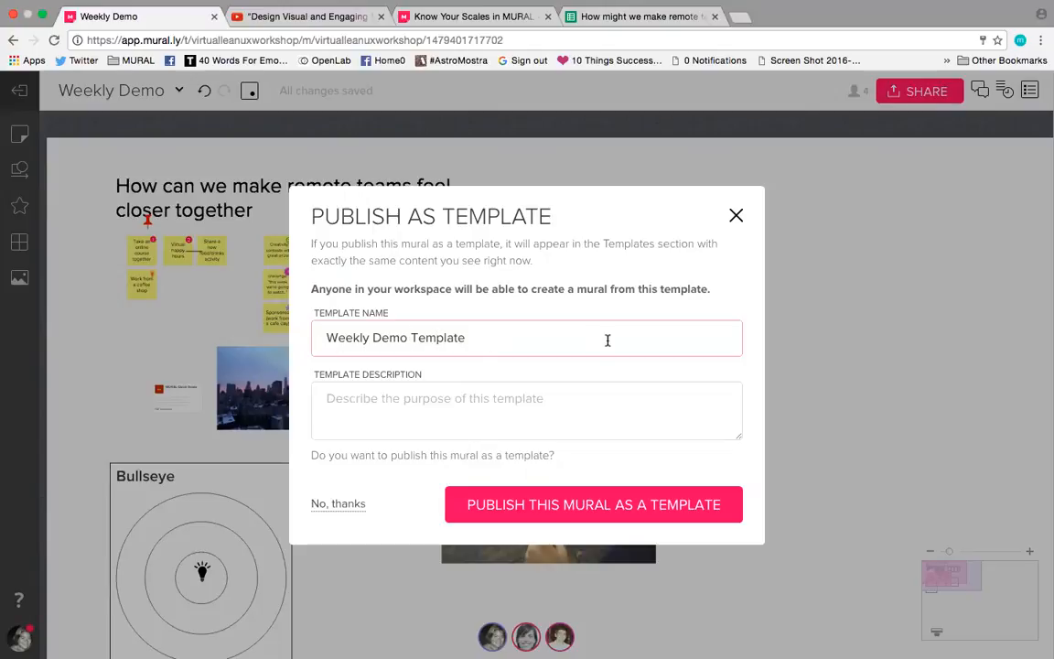
pyautogui.click(553, 505)
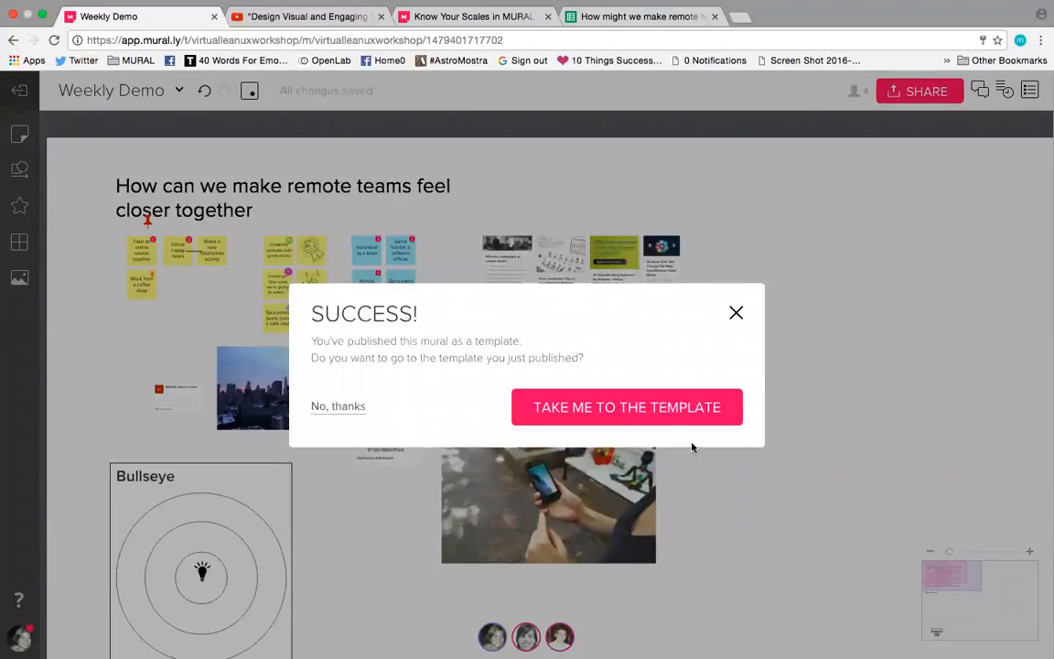
# Step: View the published template and its form for creating a new mural, and go back to the Weekly Demo mural without creating one
pyautogui.click(688, 409)
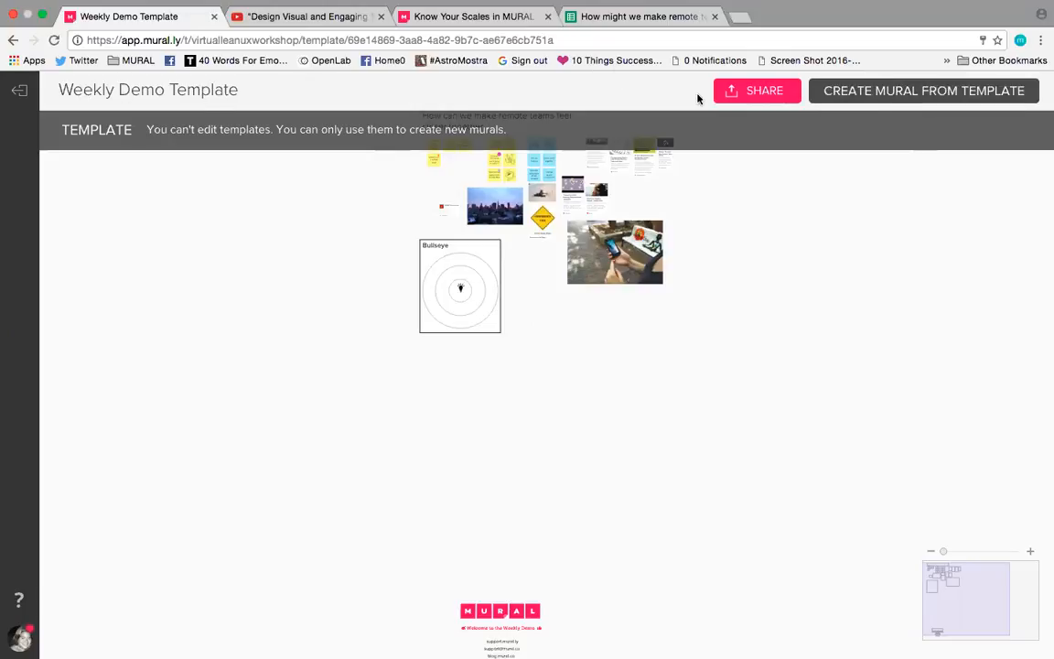
pyautogui.click(922, 87)
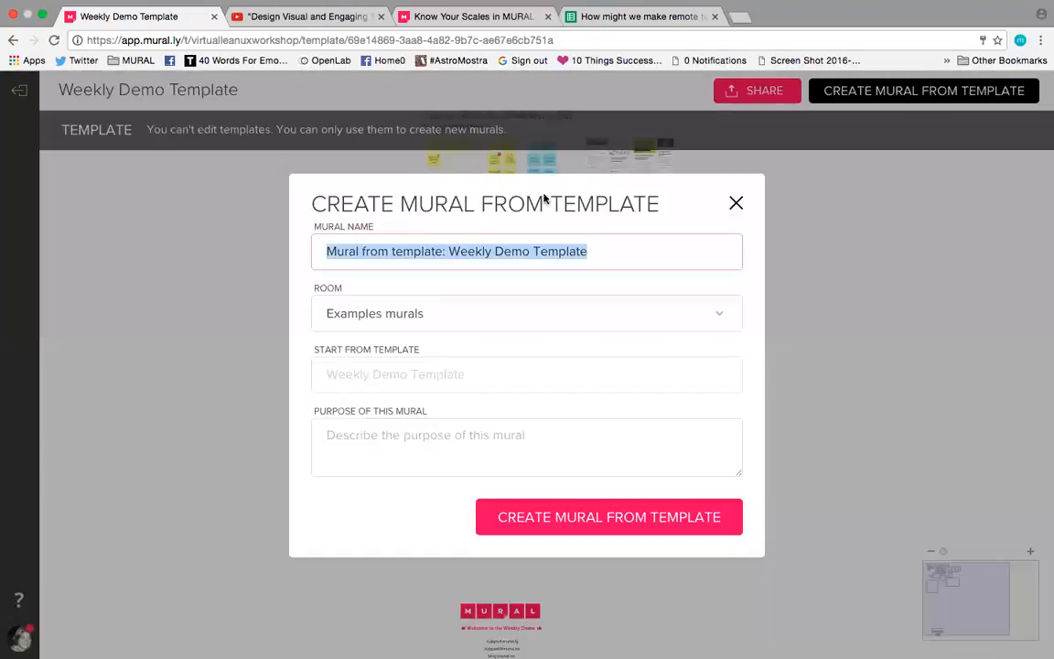
pyautogui.click(735, 205)
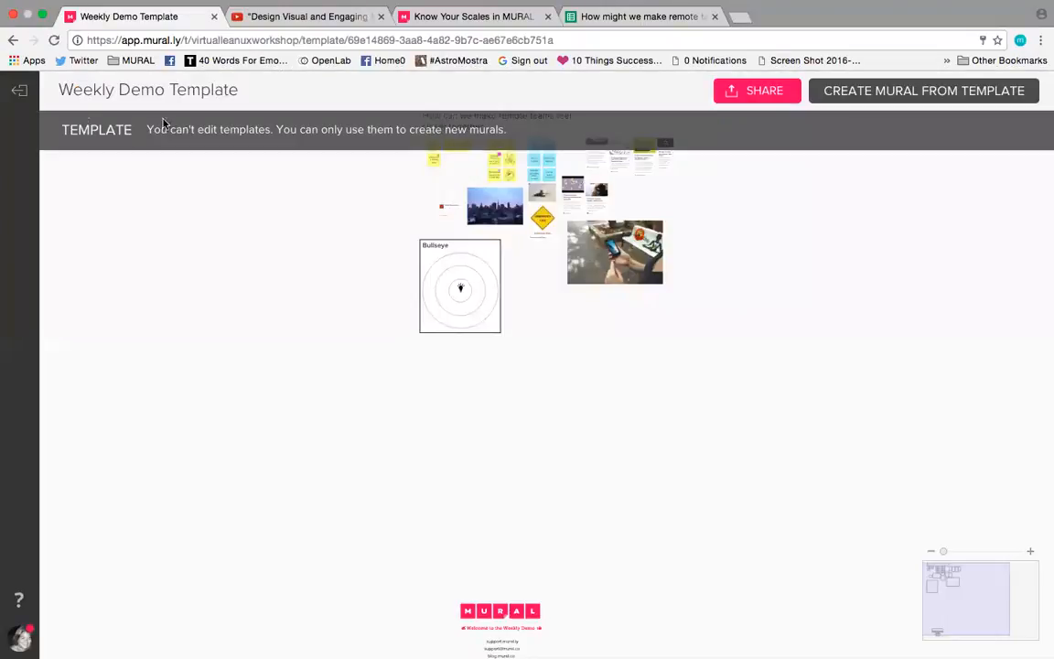
pyautogui.click(12, 41)
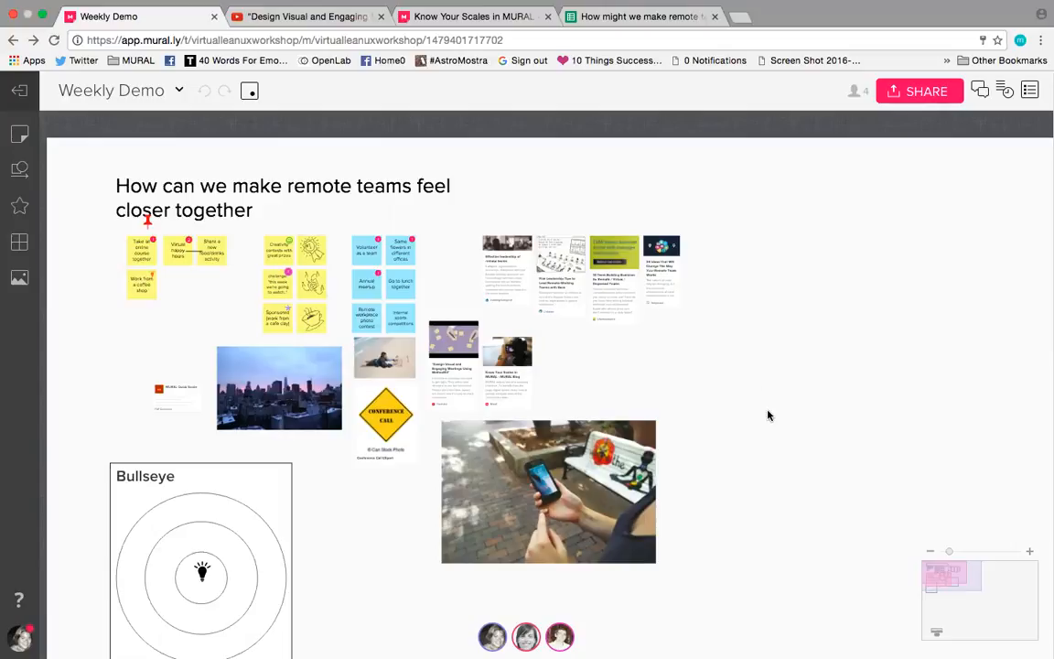
# Step: Check the mural's editable sharing link and invitation options, and close the sharing dialog
pyautogui.scroll(-3, 768, 393)
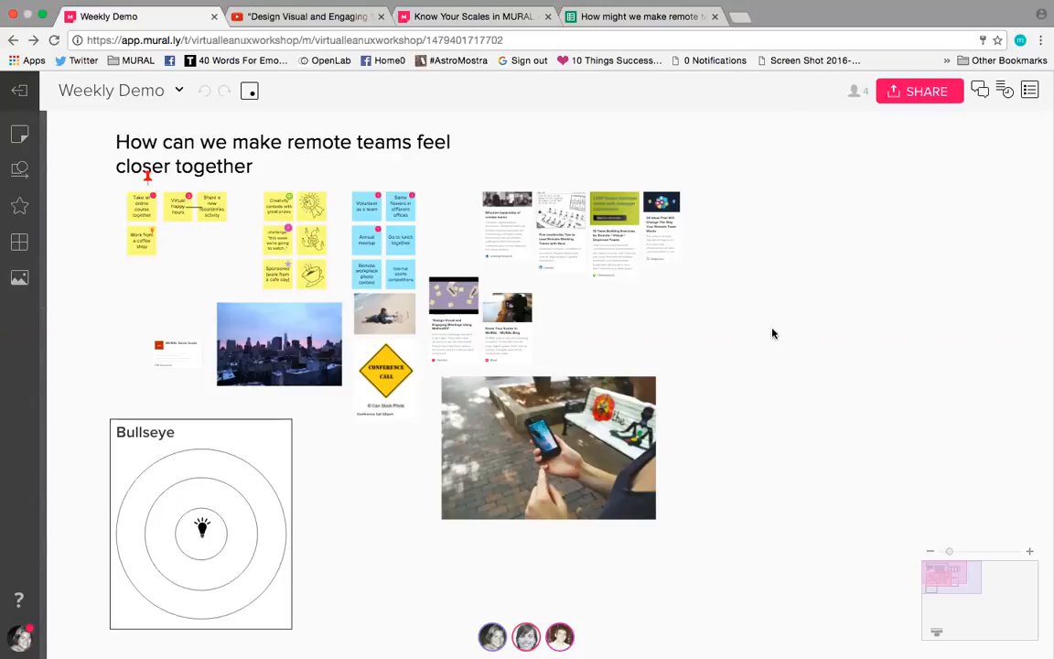
pyautogui.click(906, 94)
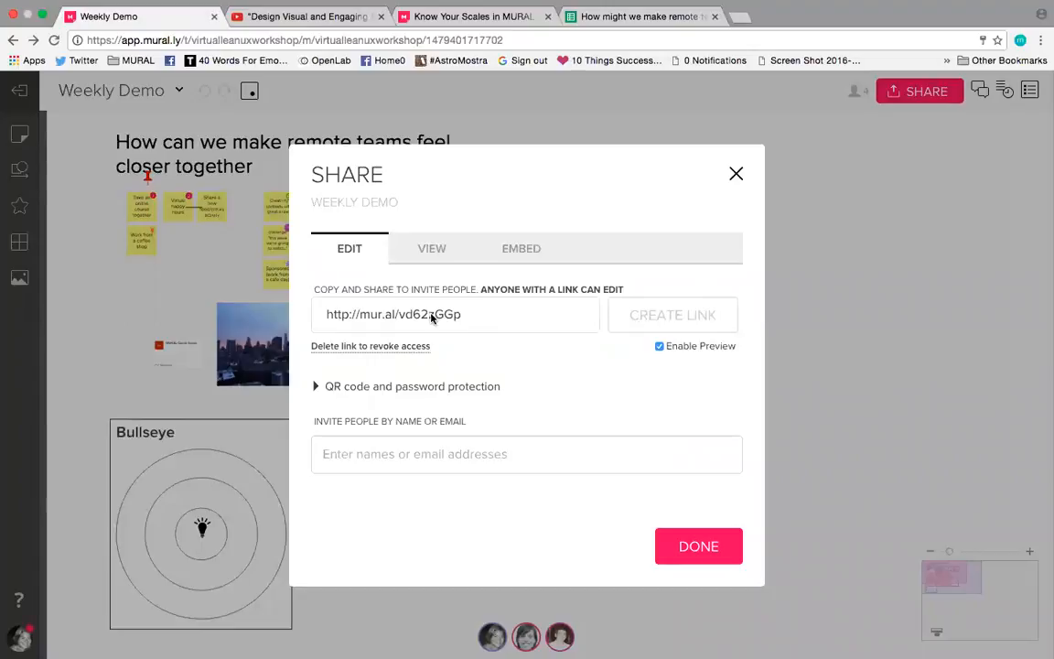
pyautogui.click(736, 182)
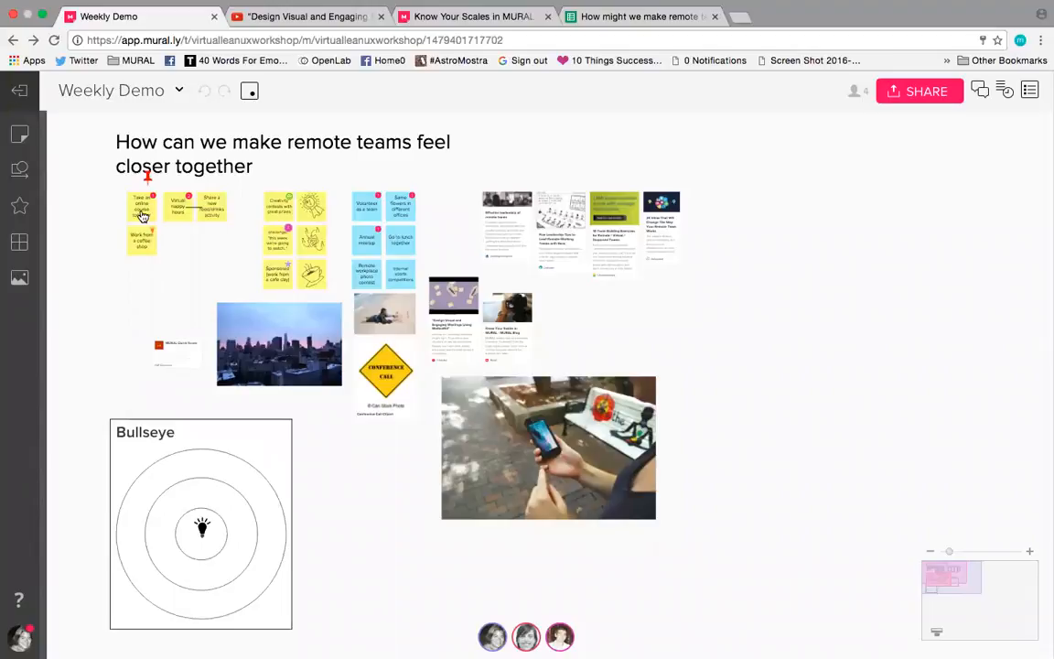
# Step: Organize the four yellow sticky notes from "Take an online course together" to "Work from a coffee shop" into an area, and move it slightly down
pyautogui.scroll(5, 142, 216)
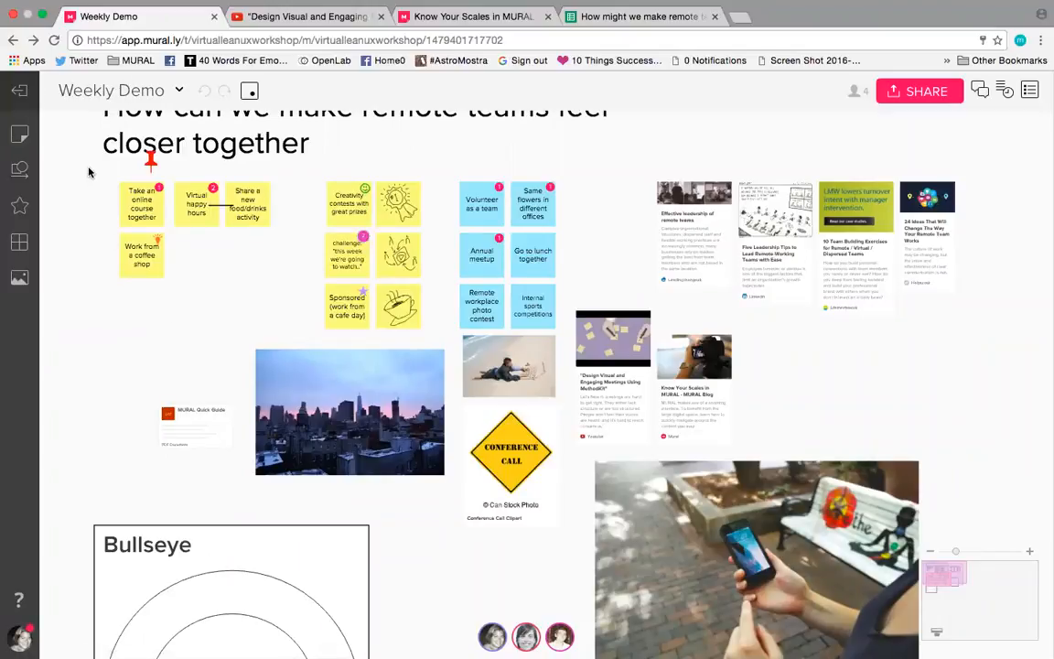
pyautogui.moveTo(76, 182); pyautogui.dragTo(270, 280)
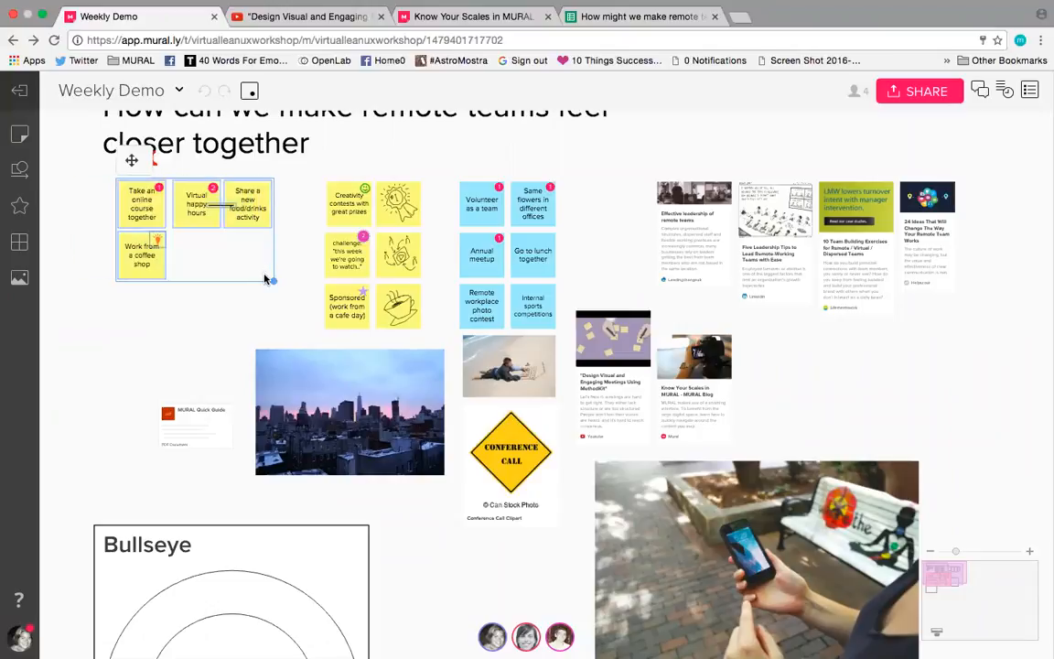
pyautogui.rightClick(202, 209)
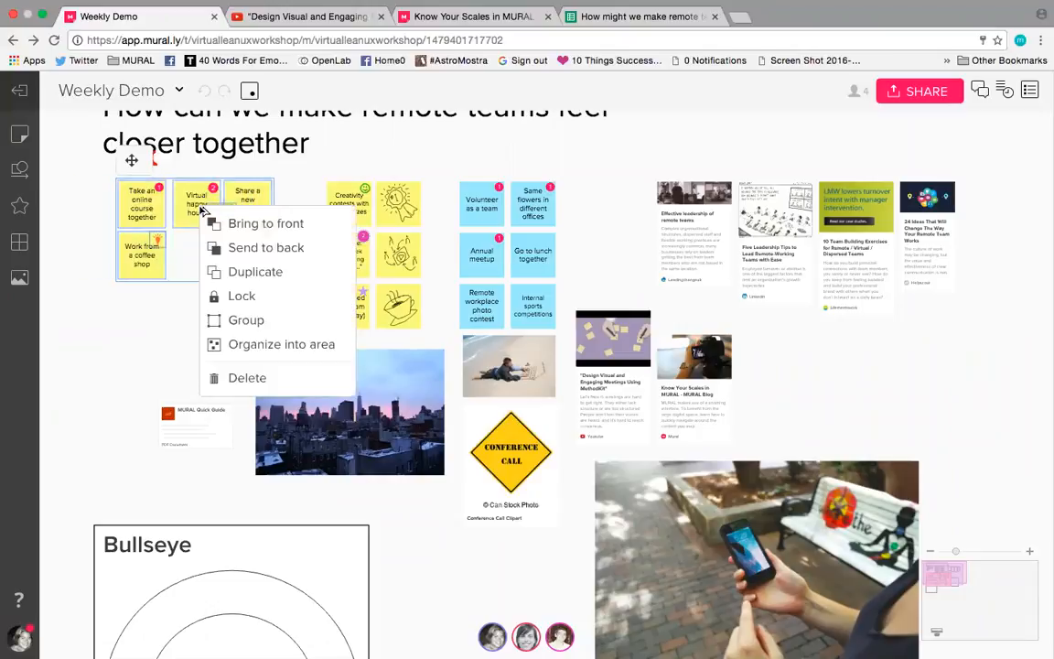
pyautogui.click(281, 344)
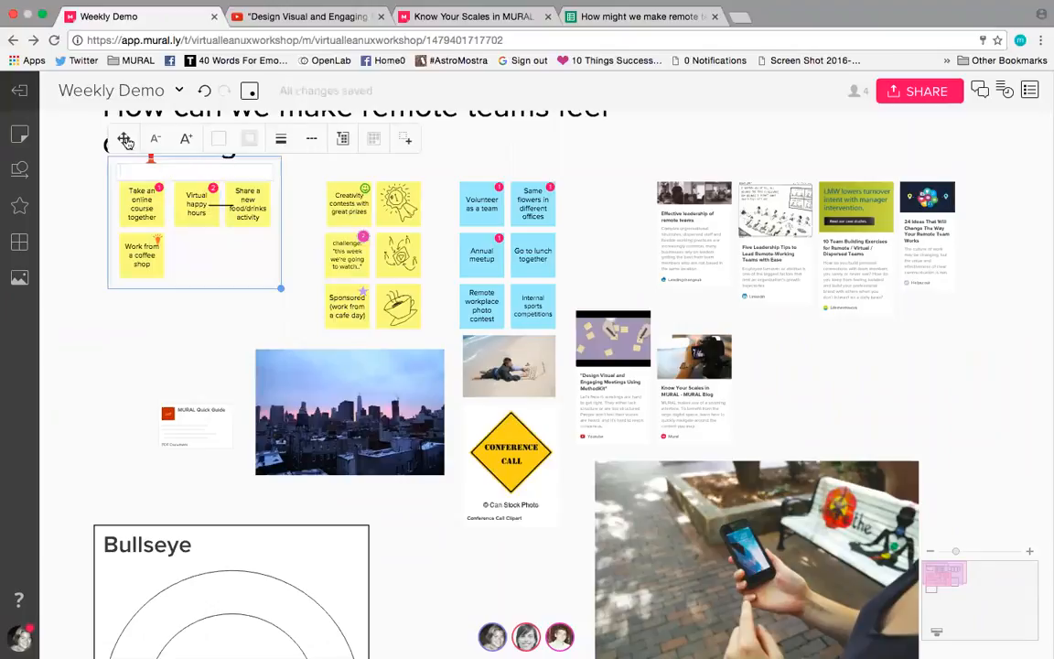
pyautogui.moveTo(125, 140); pyautogui.dragTo(124, 162)
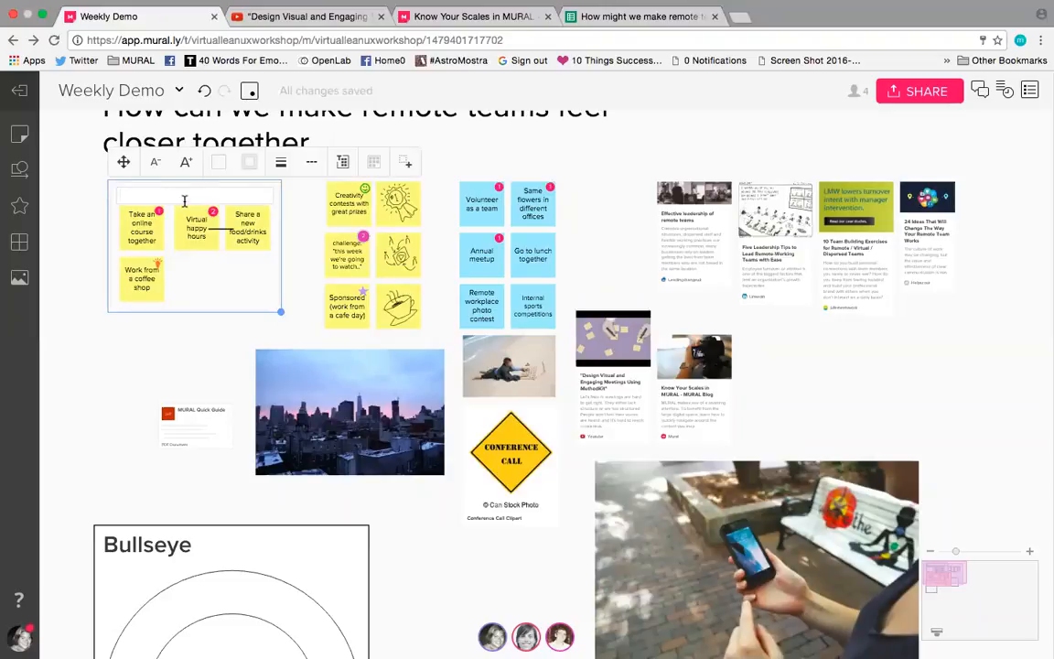
# Step: Title the area around the four yellow sticky notes "Brainstorming"
pyautogui.click(184, 200)
pyautogui.write('Brainstorming')
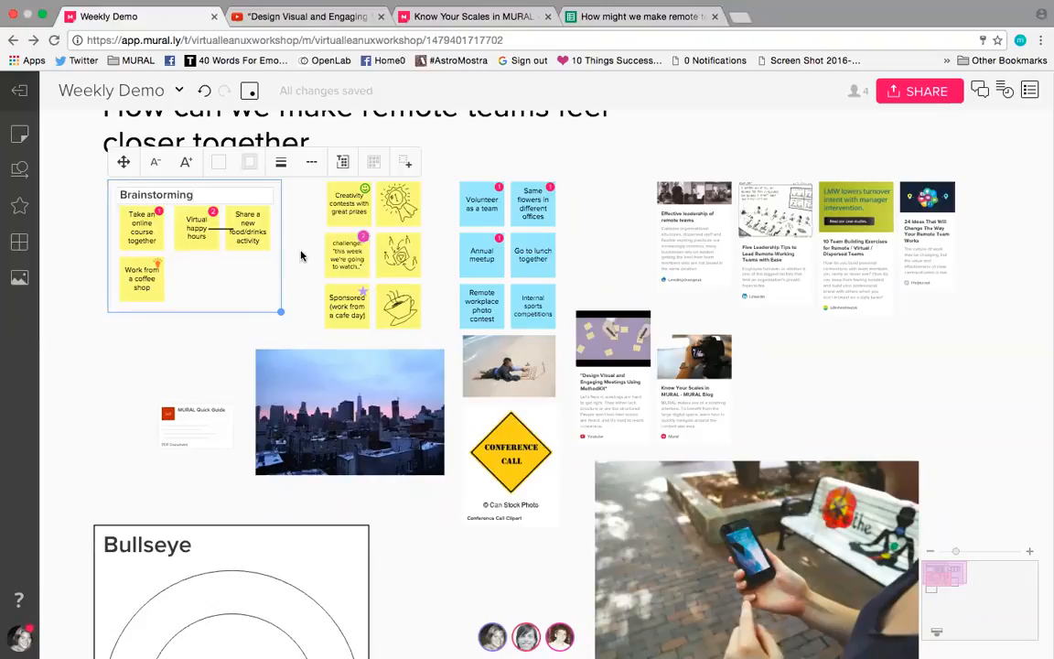
pyautogui.click(301, 255)
# Step: Give the Brainstorming area a purple border, adjusting its border style, width and colour, and deselect it
pyautogui.click(272, 229)
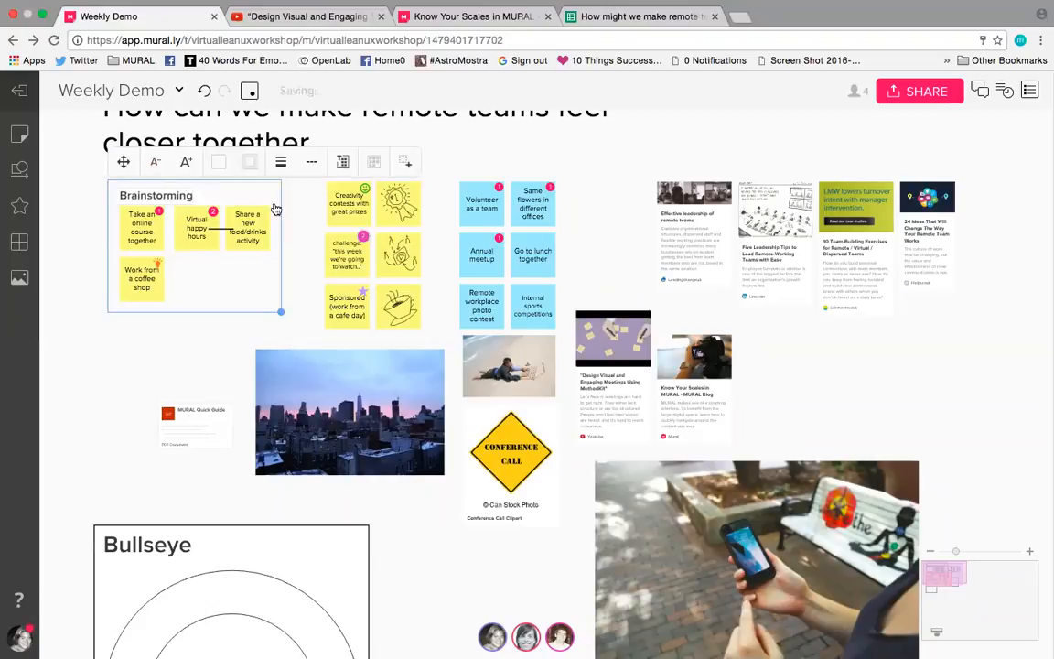
pyautogui.click(312, 165)
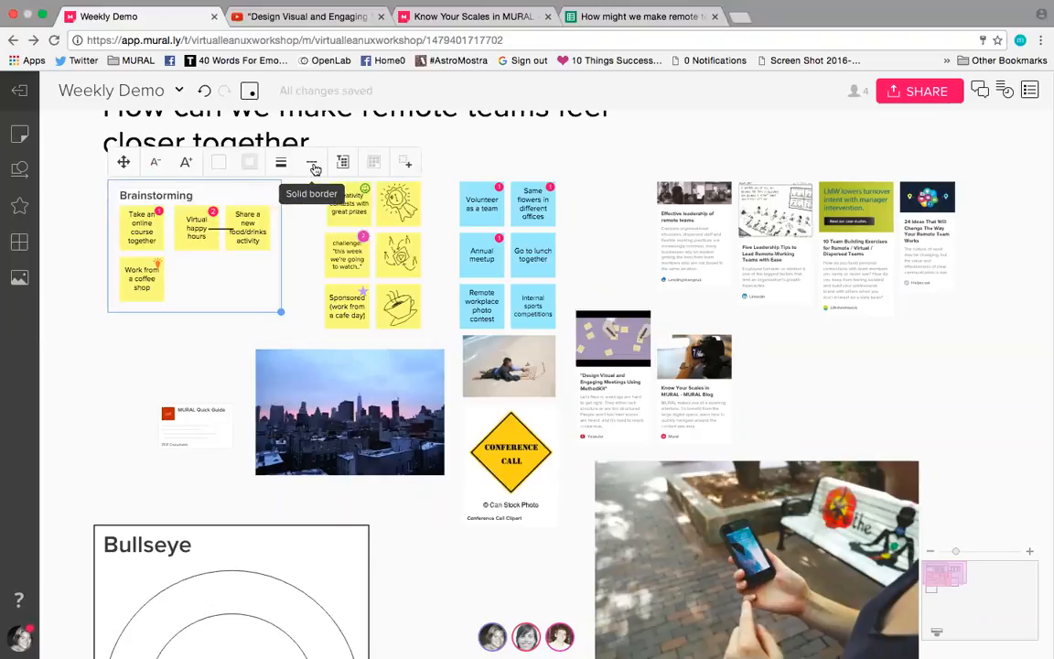
pyautogui.click(312, 165)
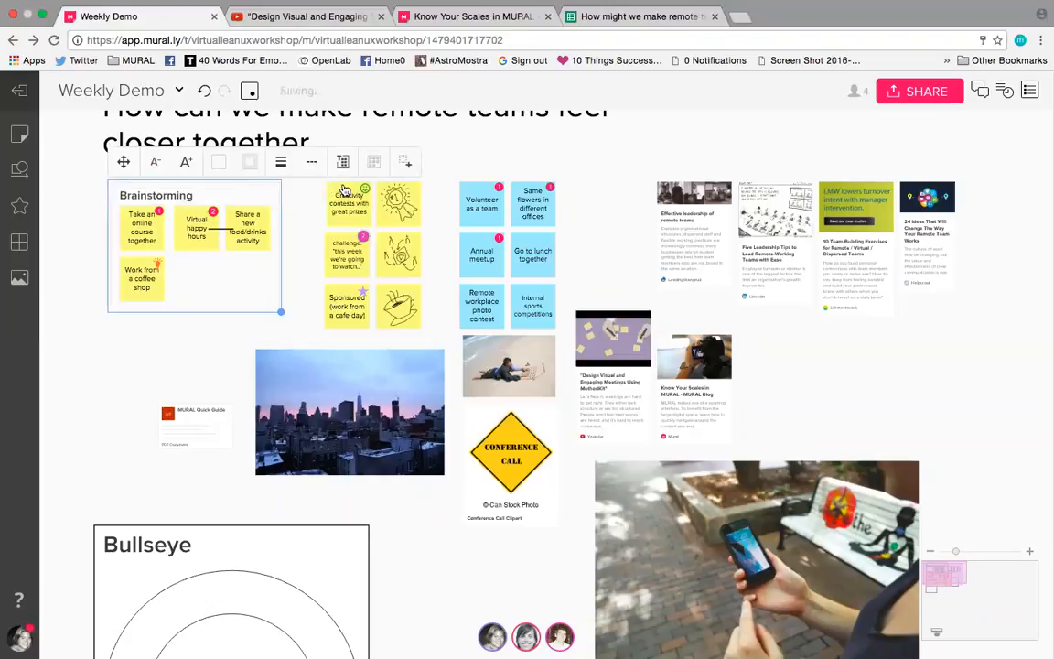
pyautogui.click(282, 166)
pyautogui.click(346, 201)
pyautogui.click(243, 165)
pyautogui.click(214, 220)
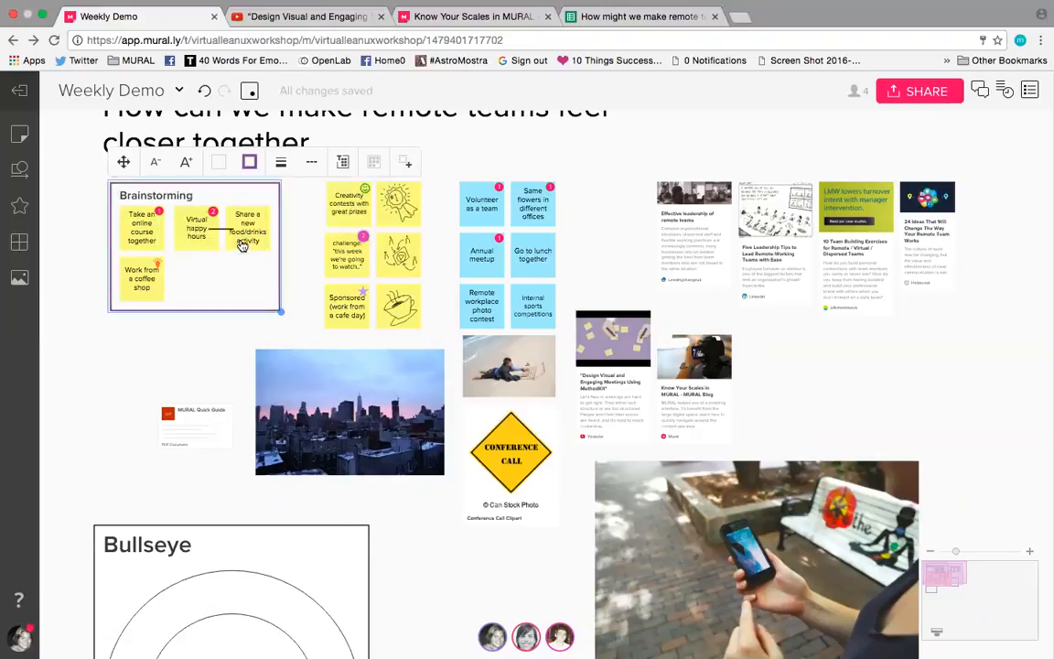
pyautogui.click(302, 261)
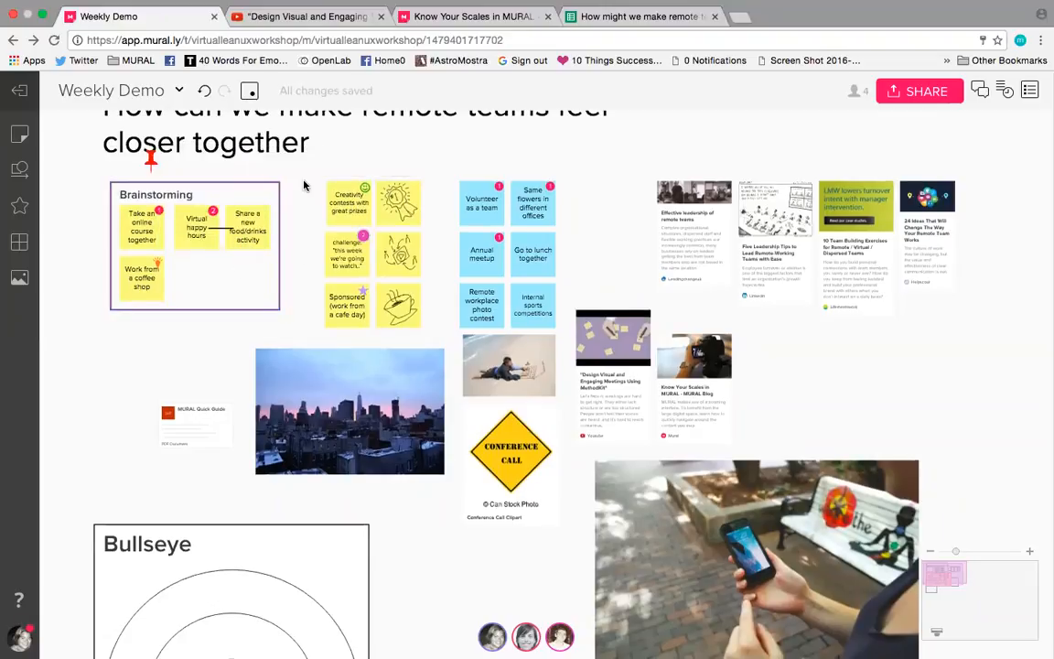
pyautogui.click(273, 269)
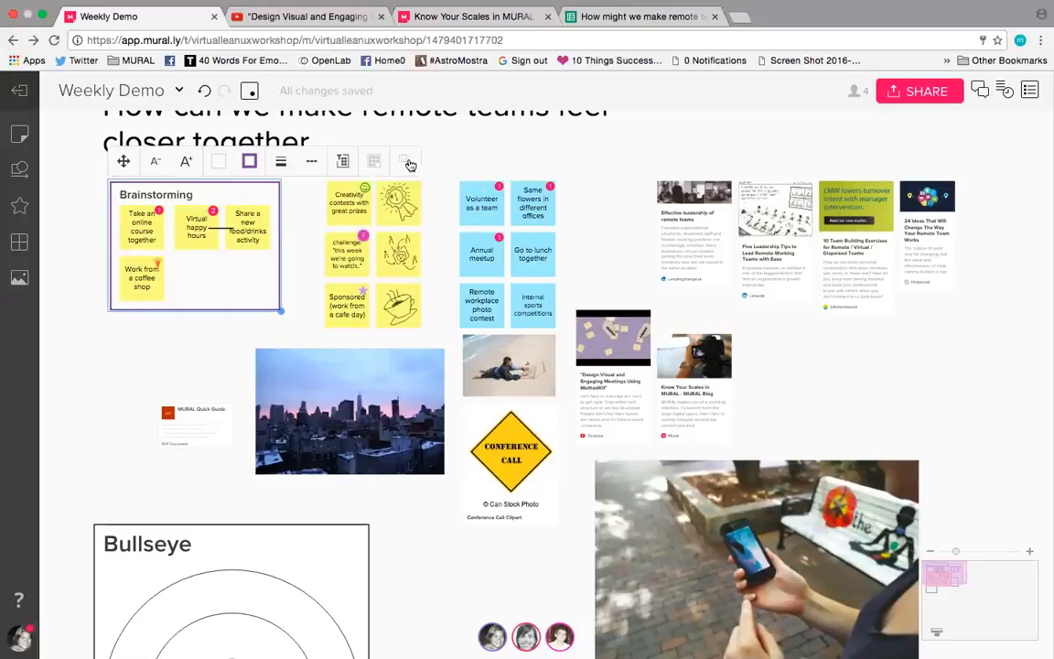
pyautogui.click(286, 193)
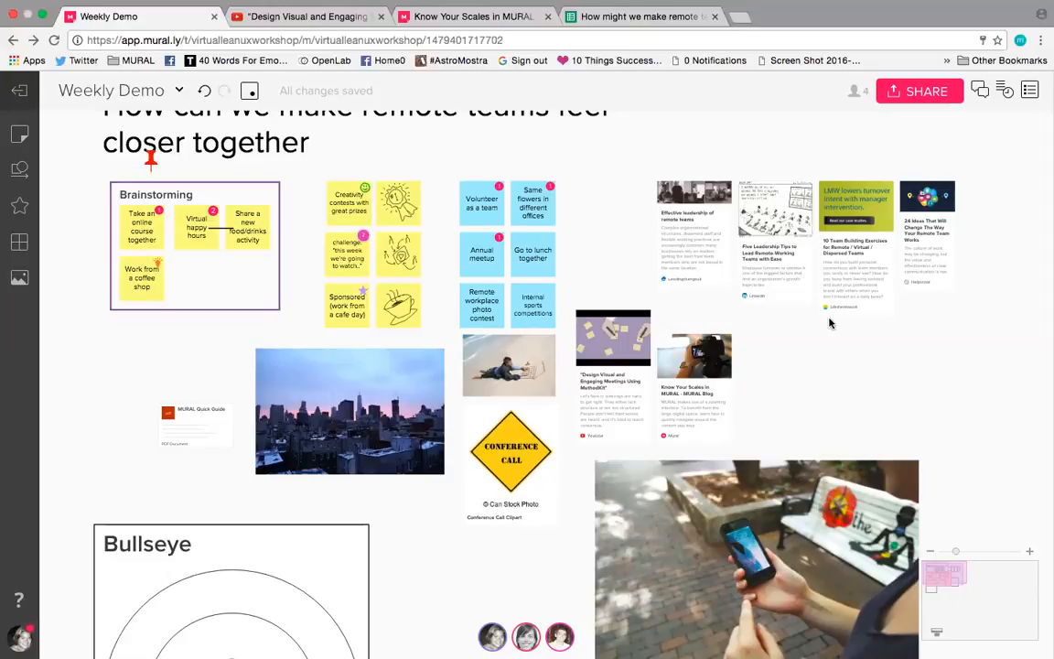
pyautogui.scroll(-2, 828, 322)
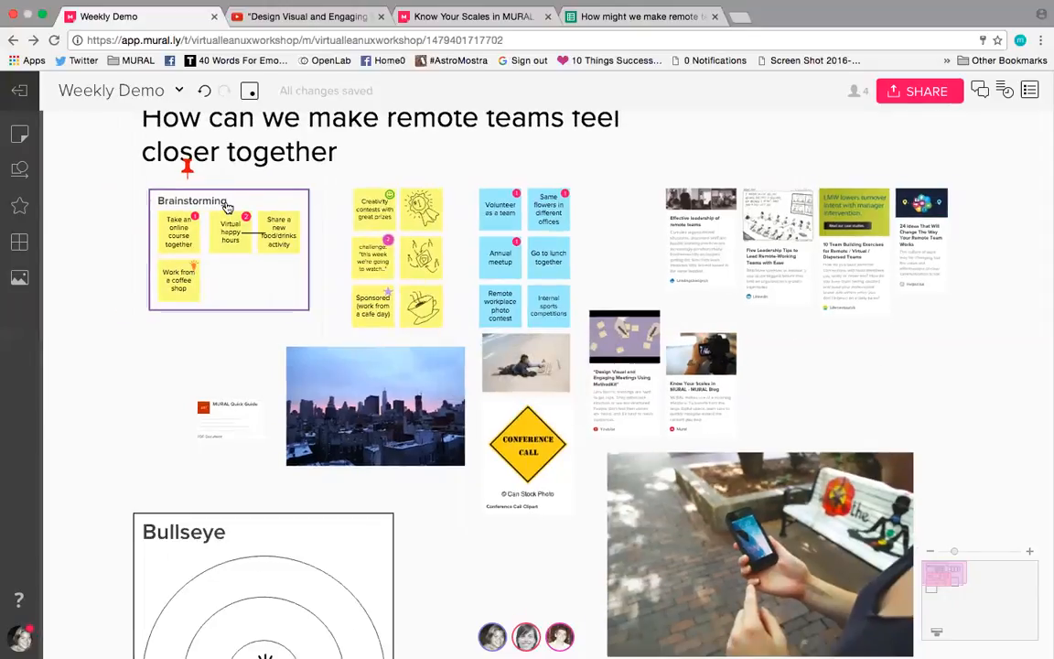
pyautogui.click(227, 207)
pyautogui.click(428, 172)
pyautogui.scroll(3, 627, 254)
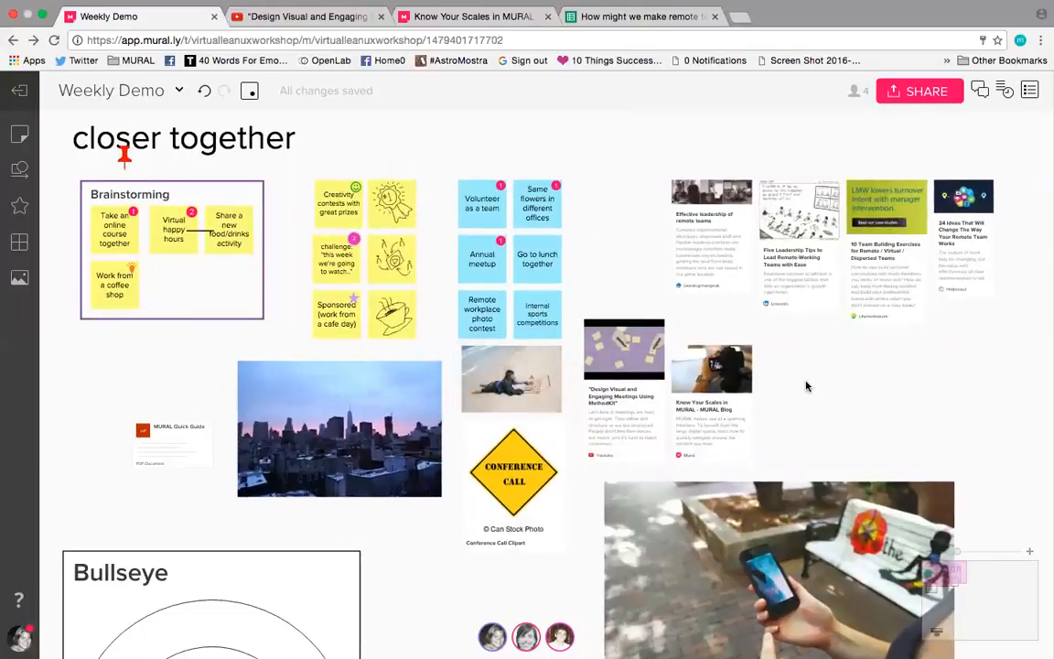
# Step: Review the mural's activity history from the latest entries down to the older comments and links, and close it
pyautogui.scroll(-3, 806, 386)
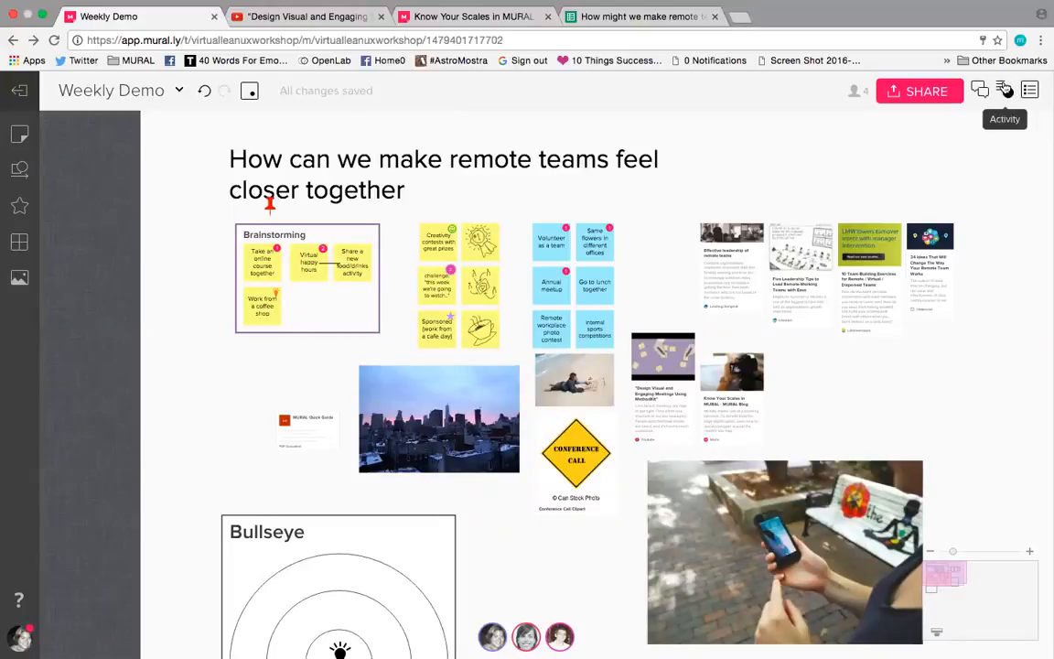
pyautogui.click(1005, 89)
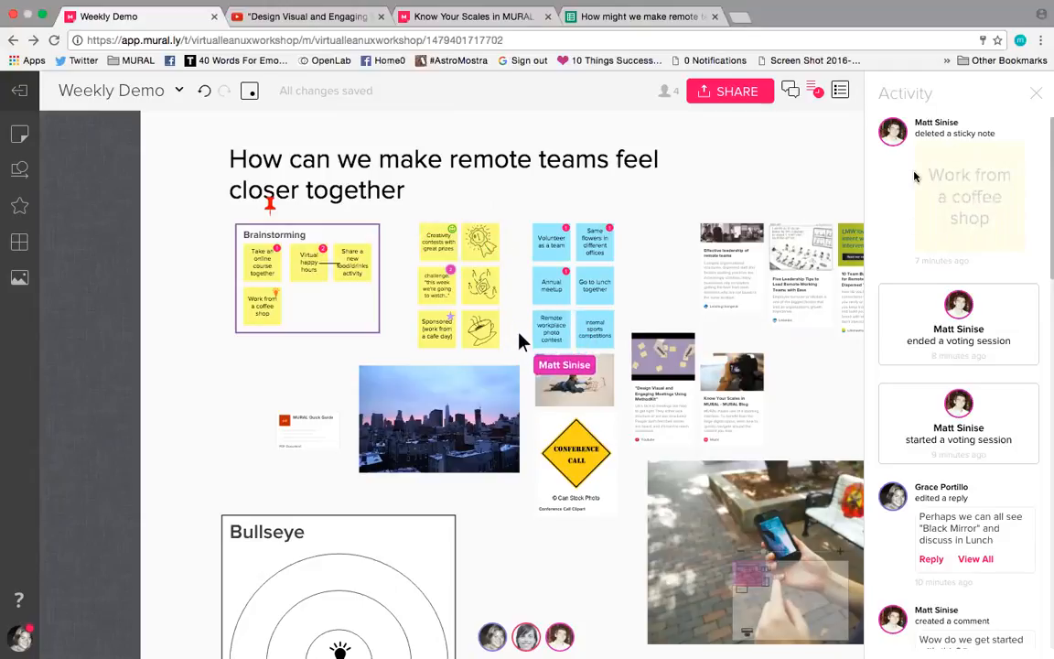
pyautogui.scroll(-2, 914, 176)
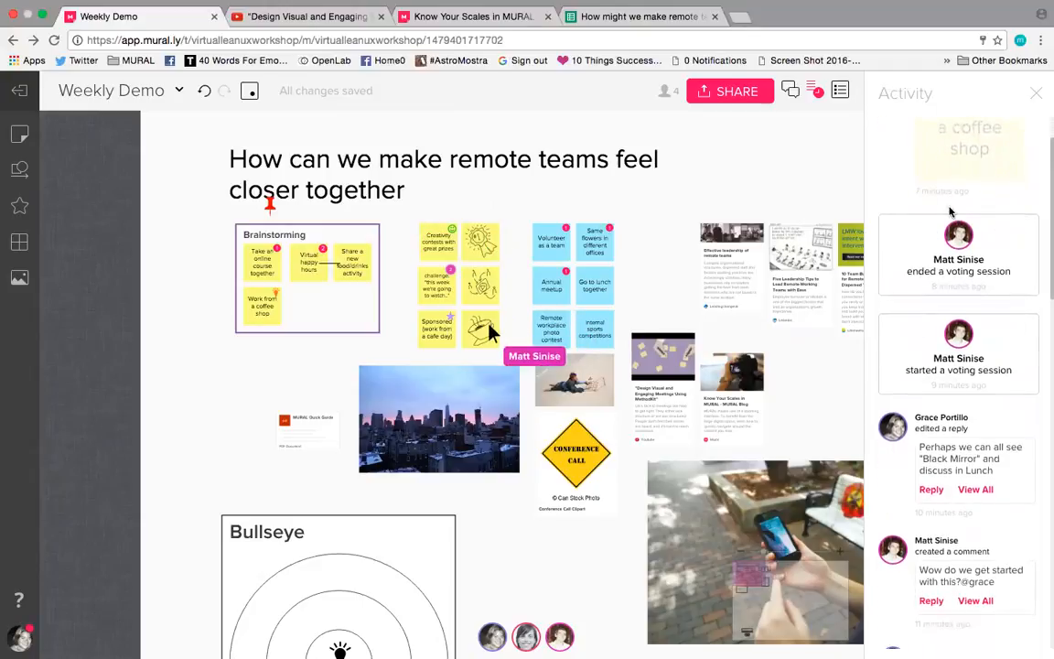
pyautogui.scroll(-1, 983, 274)
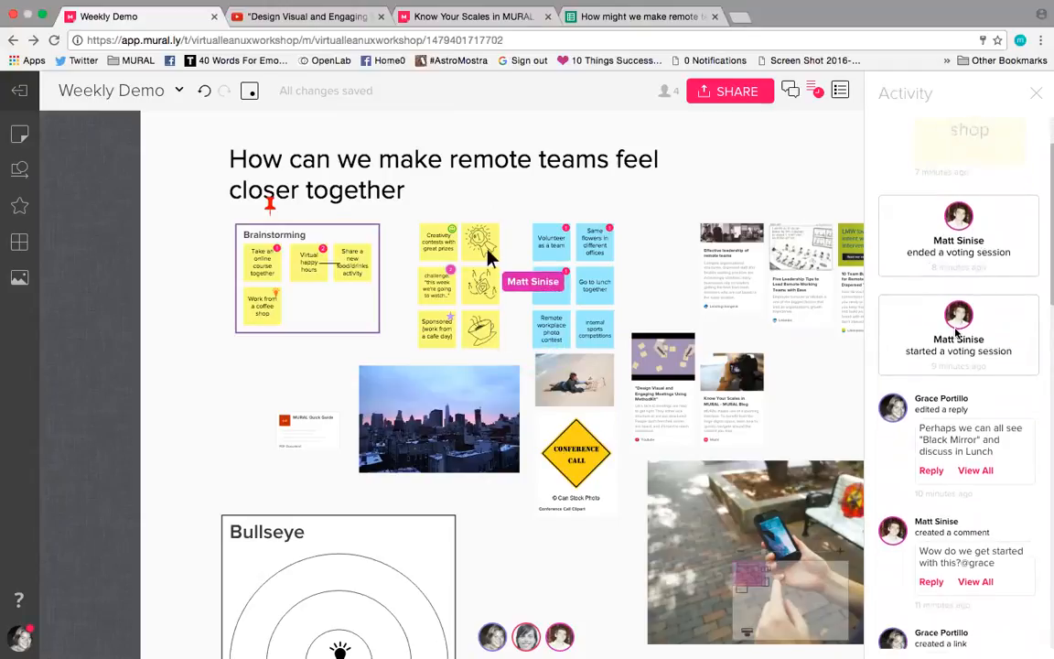
pyautogui.scroll(-3, 953, 412)
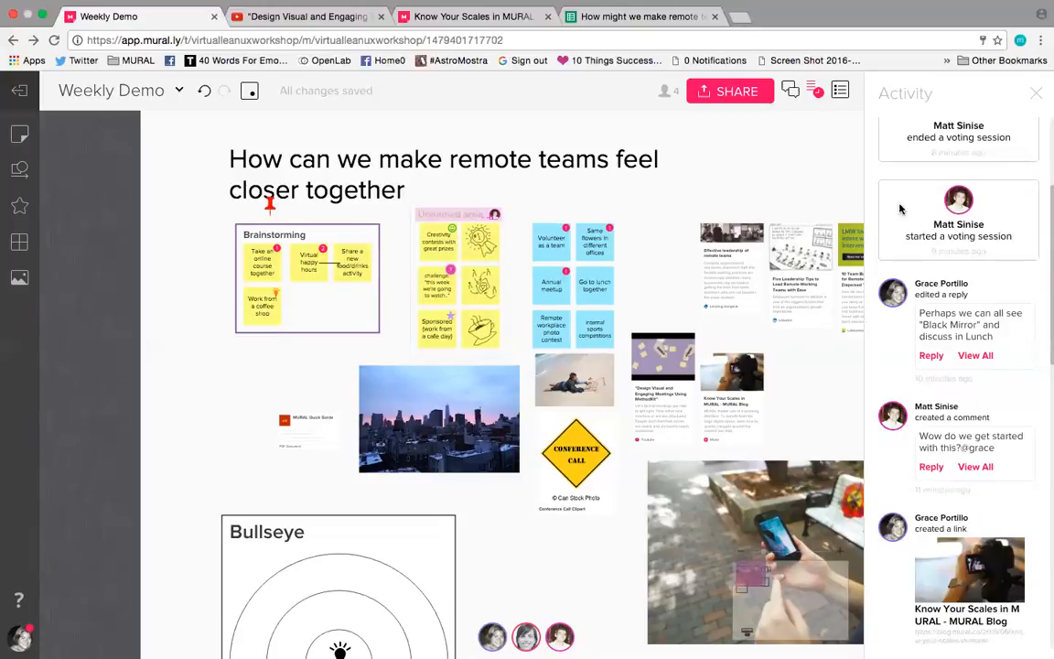
pyautogui.scroll(1, 915, 193)
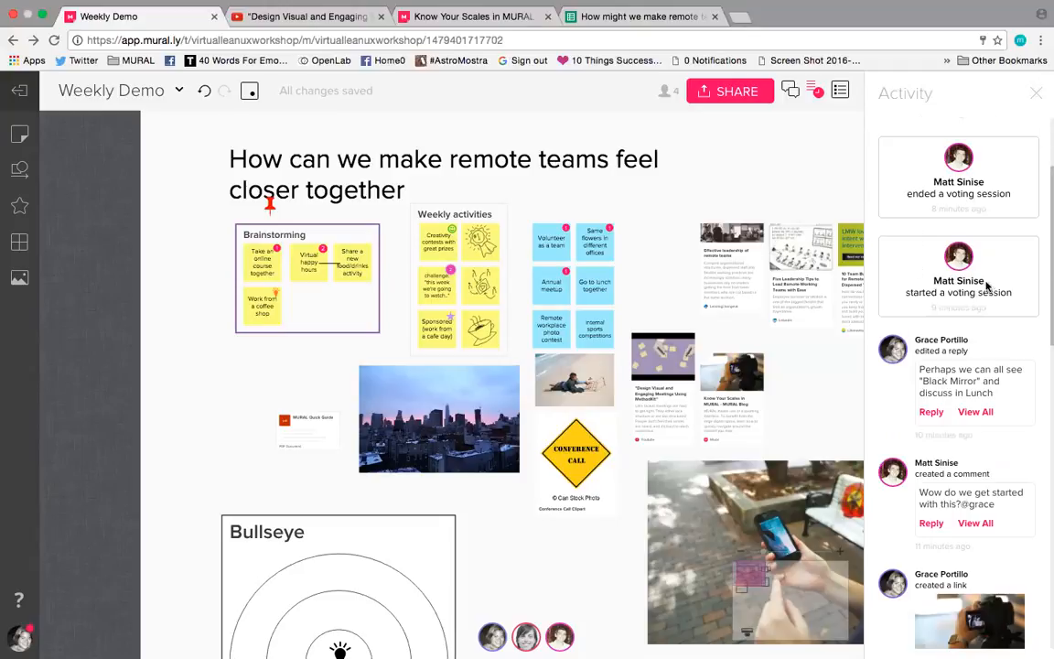
pyautogui.scroll(3, 1012, 215)
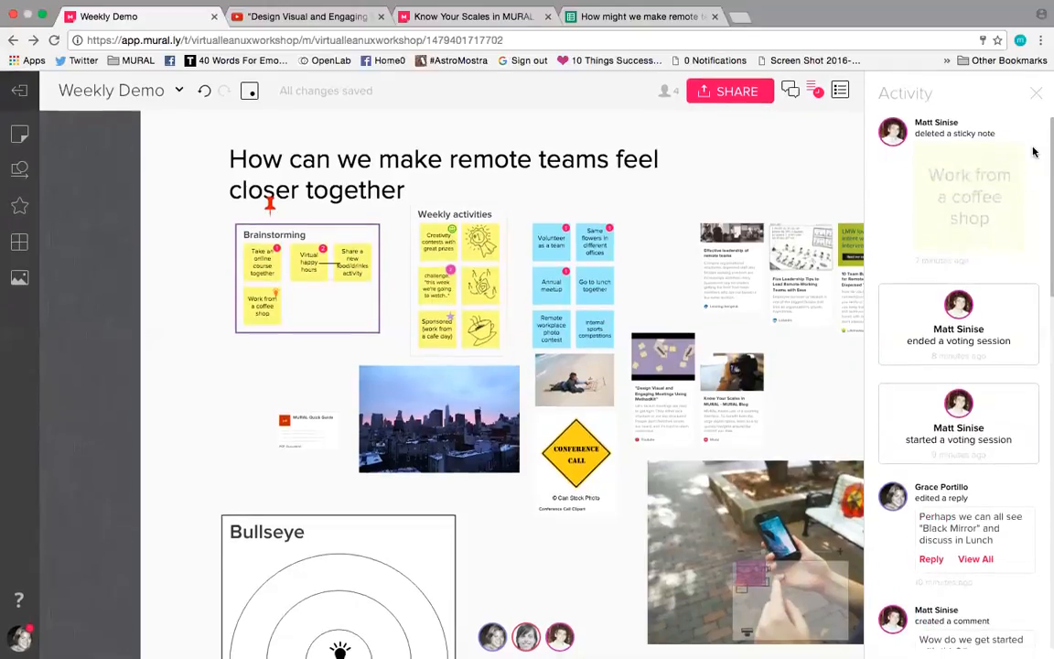
pyautogui.click(1036, 93)
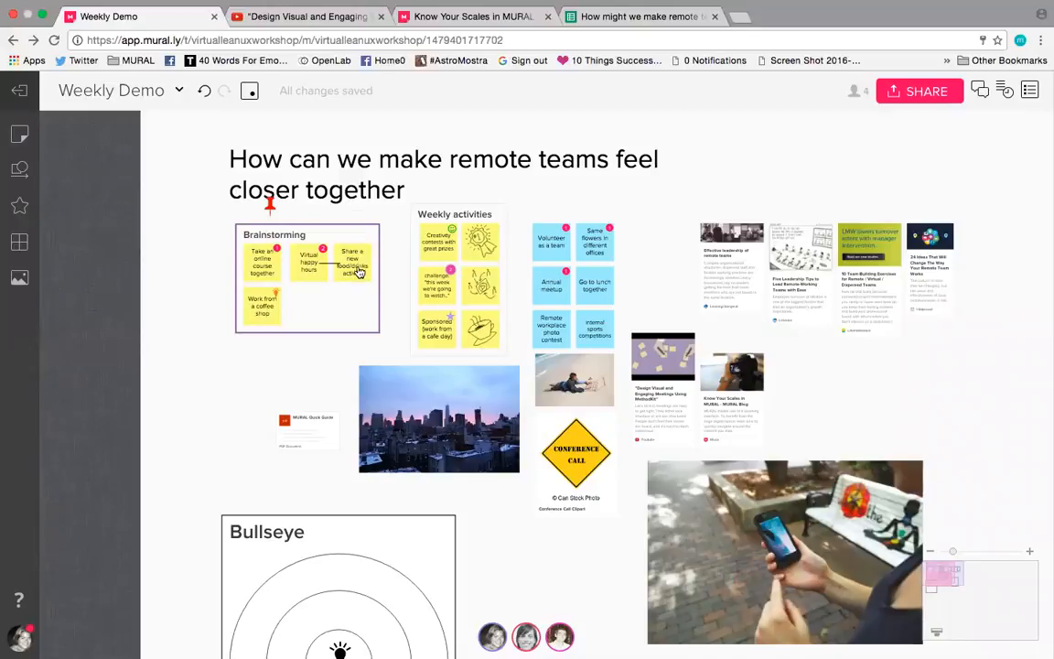
# Step: Show the author, modification details and link of the blue "Volunteer as a team" sticky note, and dismiss them
pyautogui.scroll(5, 358, 272)
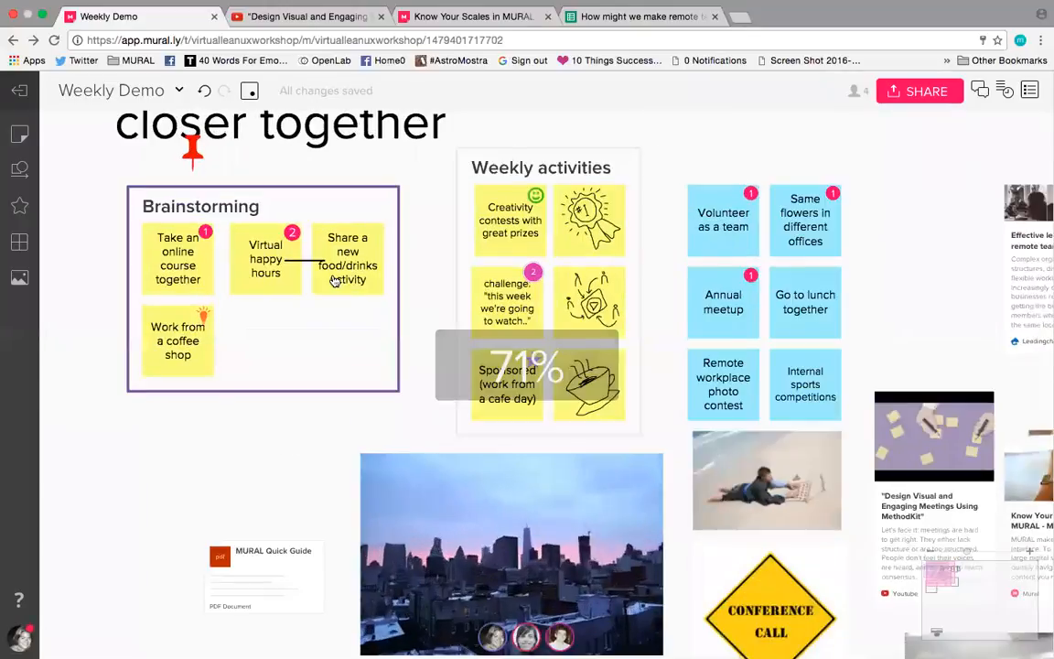
pyautogui.click(325, 245)
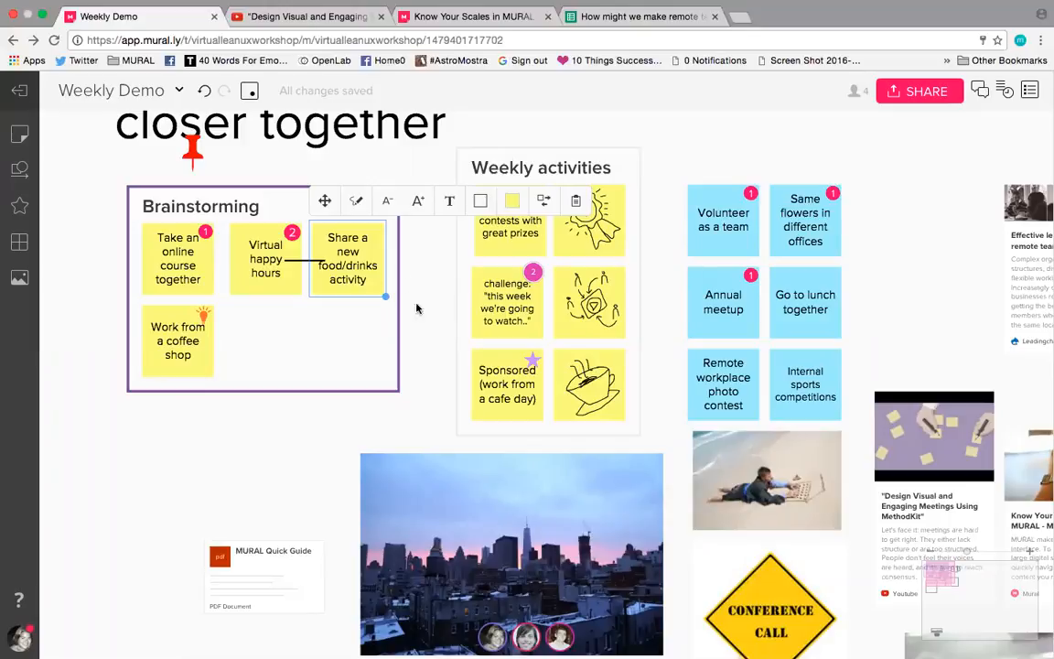
pyautogui.click(383, 280)
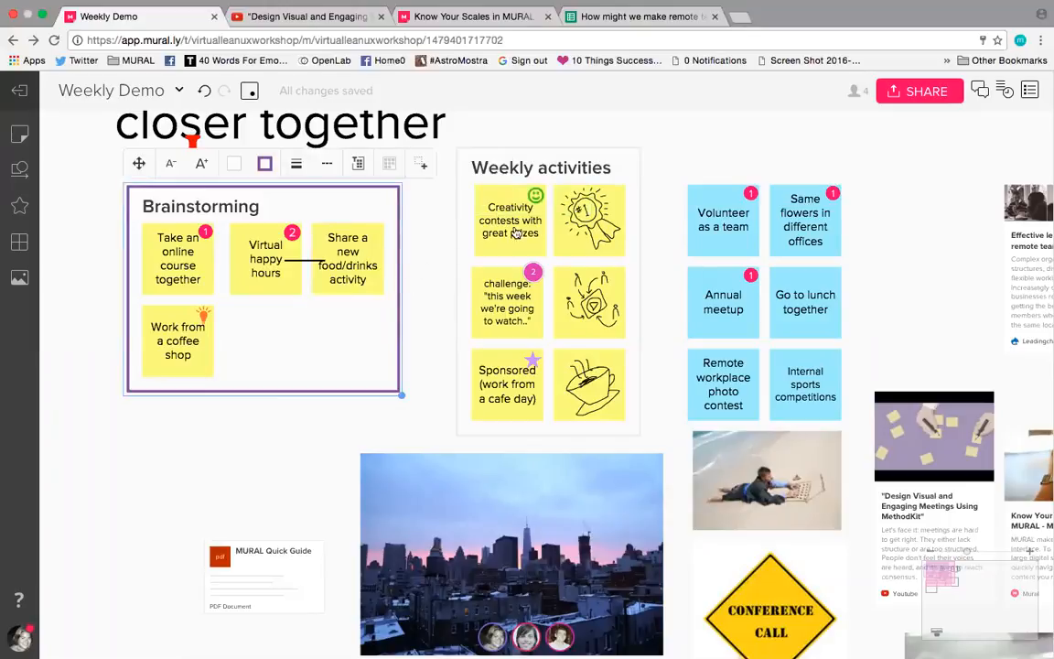
pyautogui.click(722, 228)
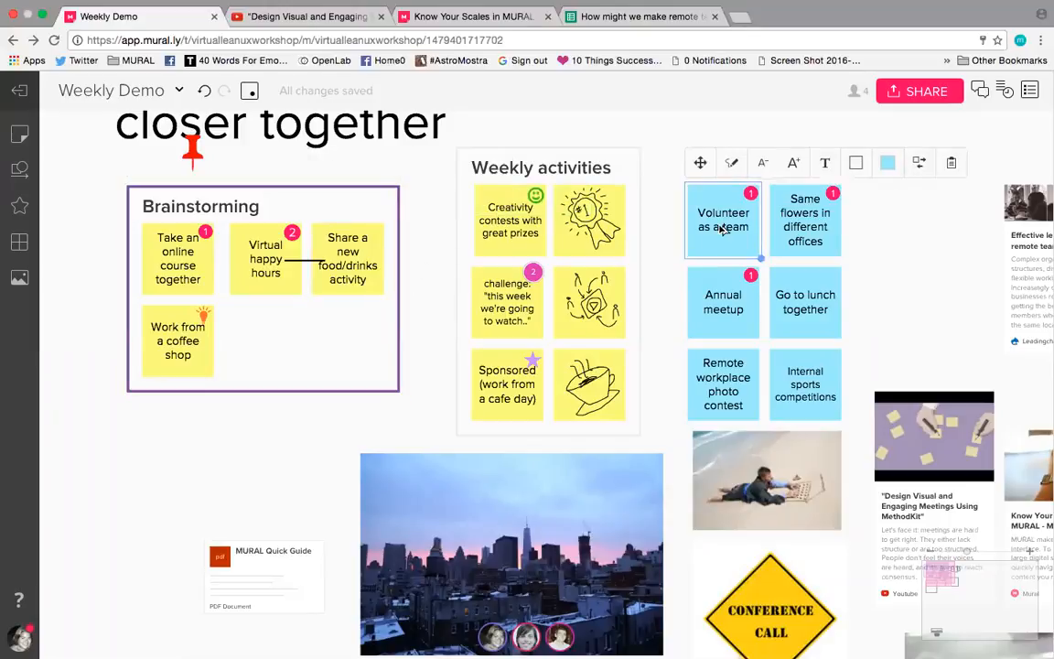
pyautogui.rightClick(722, 229)
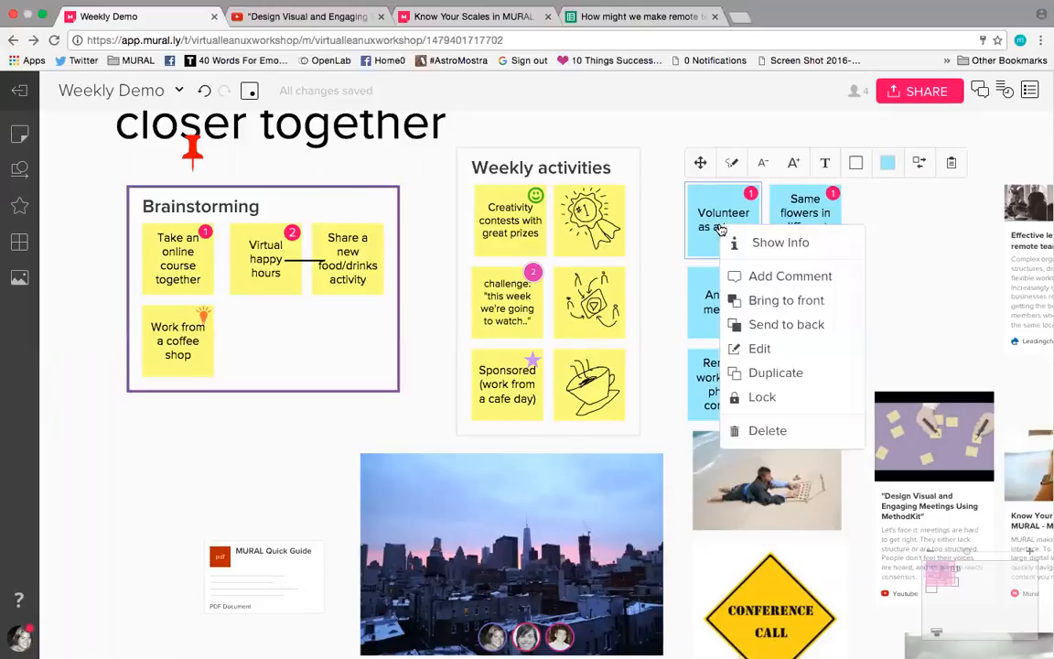
pyautogui.click(768, 245)
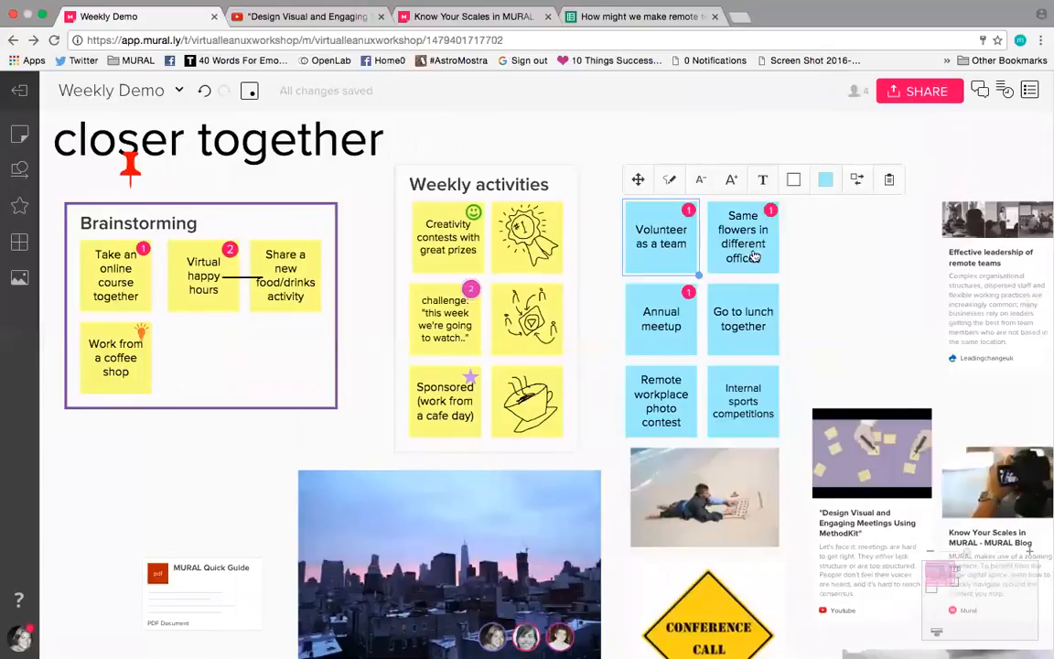
pyautogui.rightClick(638, 257)
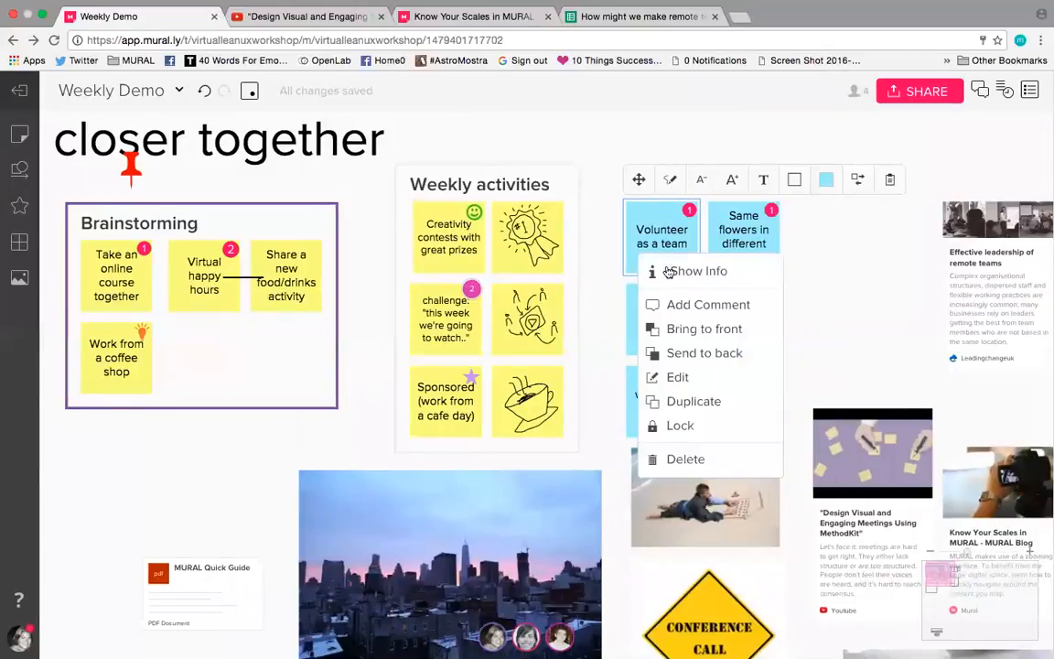
pyautogui.click(671, 272)
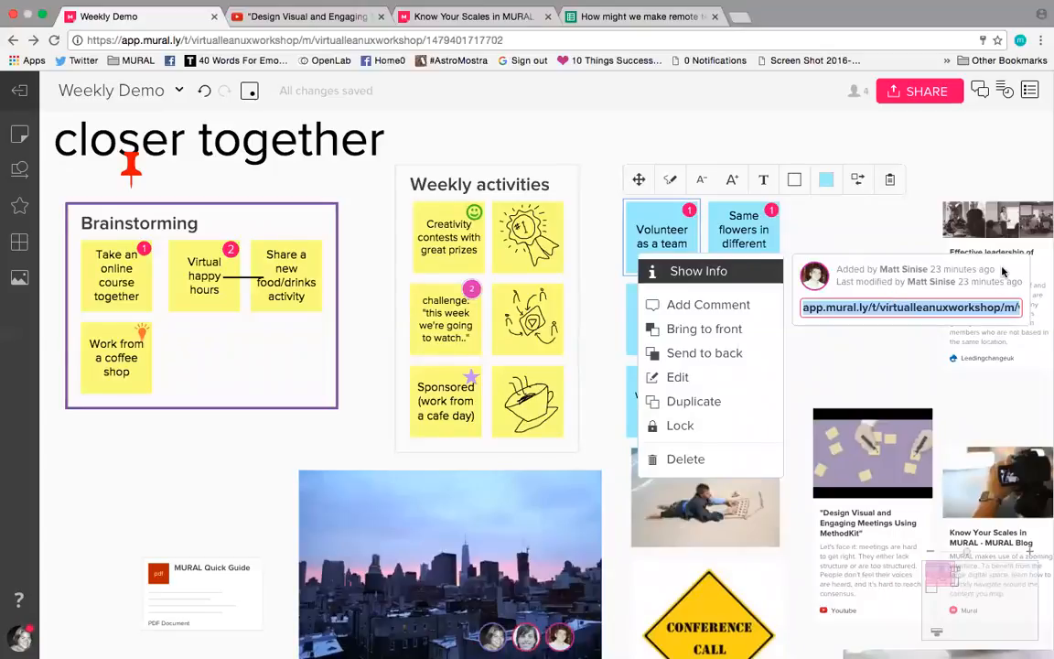
pyautogui.click(844, 232)
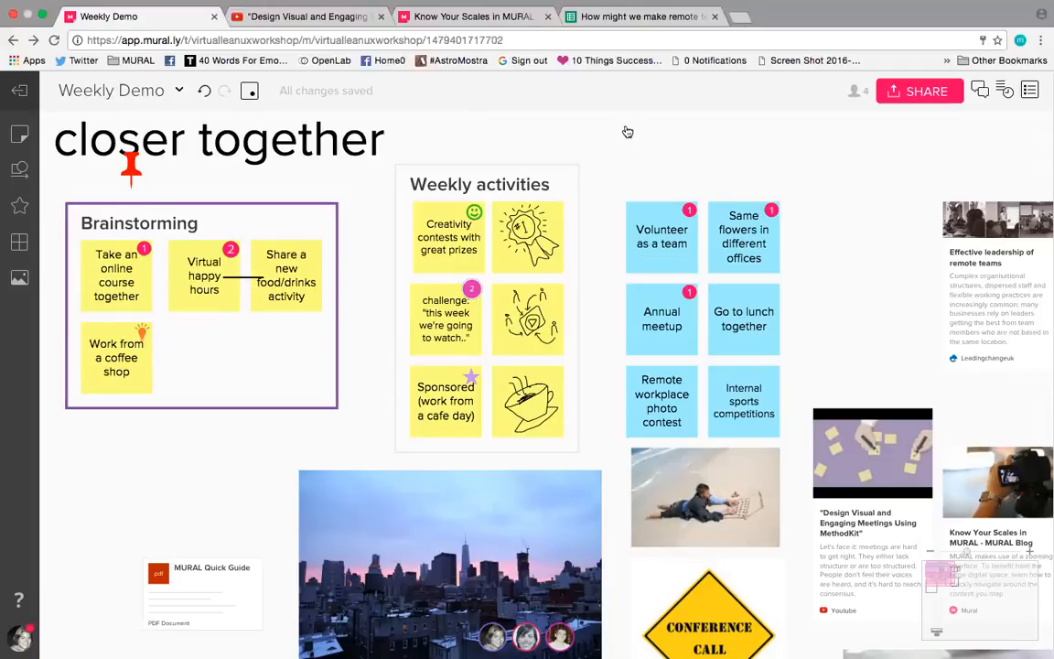
# Step: Move the mural's title "How can we make remote teams feel closer together" slightly to the left and deselect it
pyautogui.moveTo(626, 132); pyautogui.dragTo(611, 132)
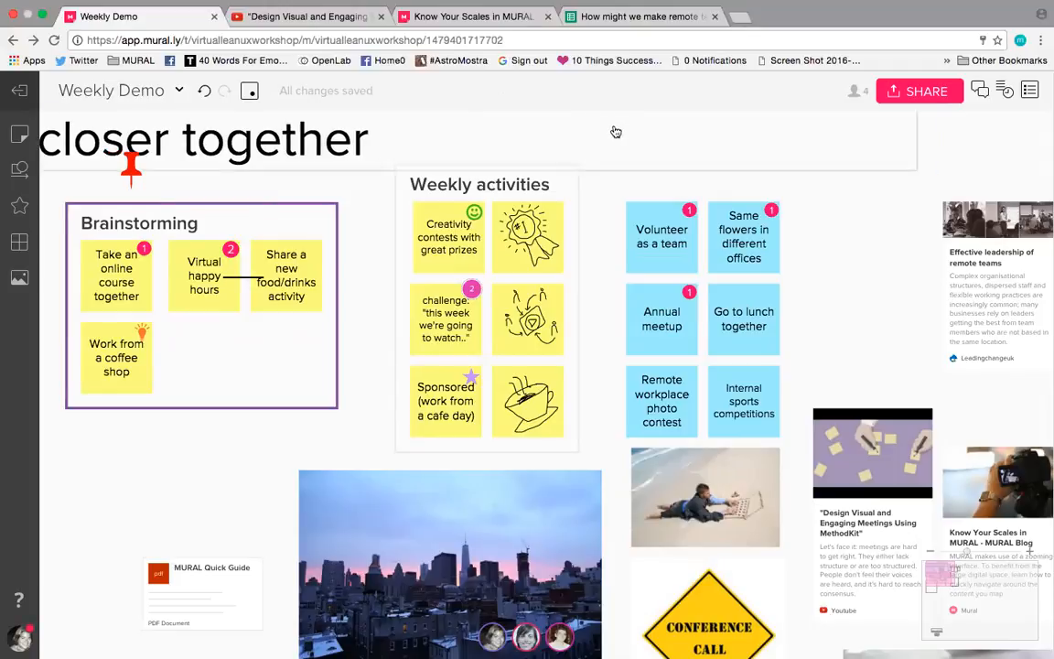
pyautogui.click(852, 228)
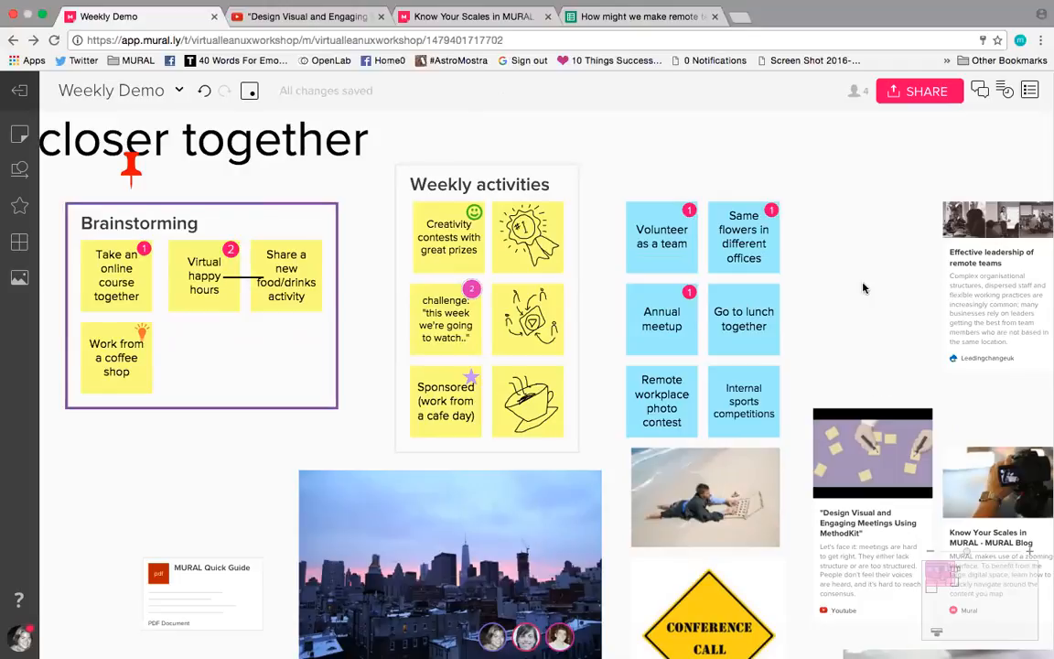
pyautogui.scroll(-3, 862, 288)
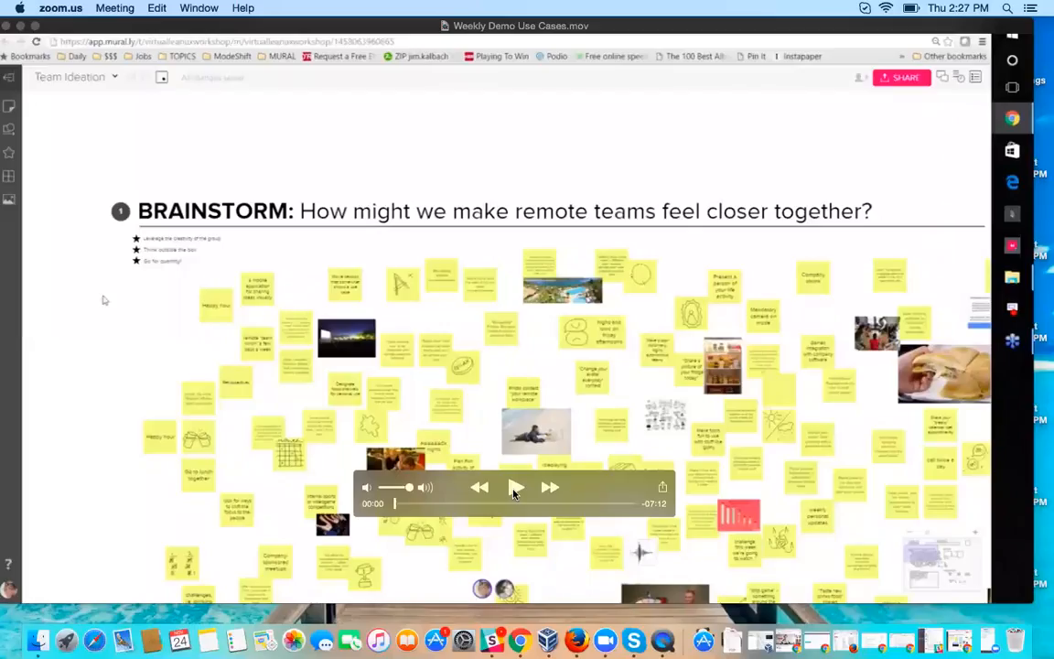
# Step: Examine the sticky notes and images in the Brainstorm section of the Team Ideation mural, across to its Affinity Maps section
pyautogui.press('space')
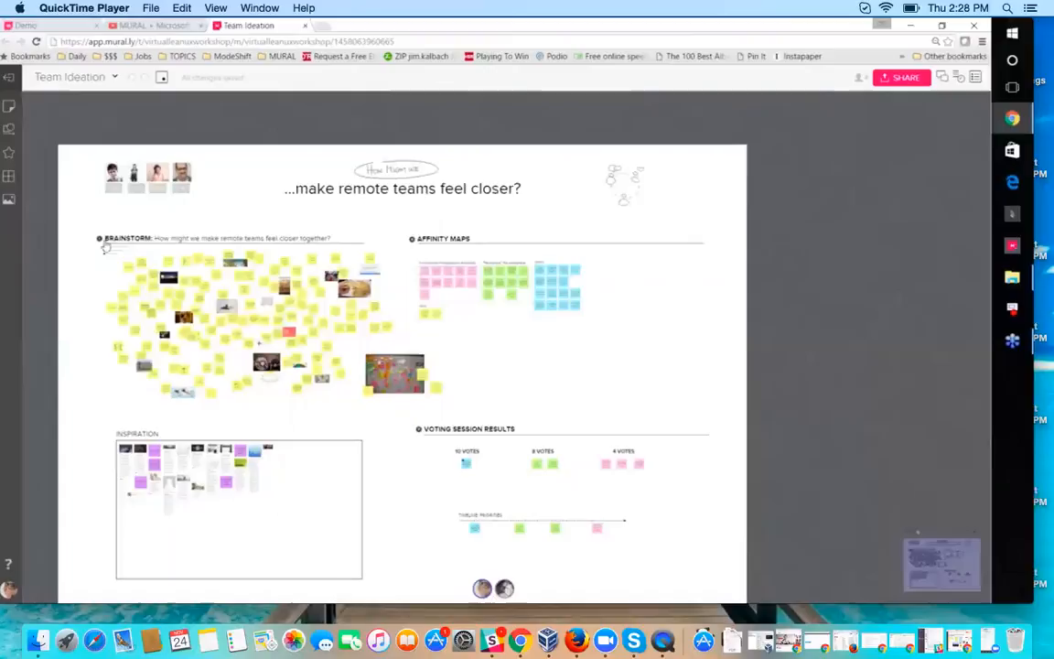
pyautogui.scroll(3, 105, 245)
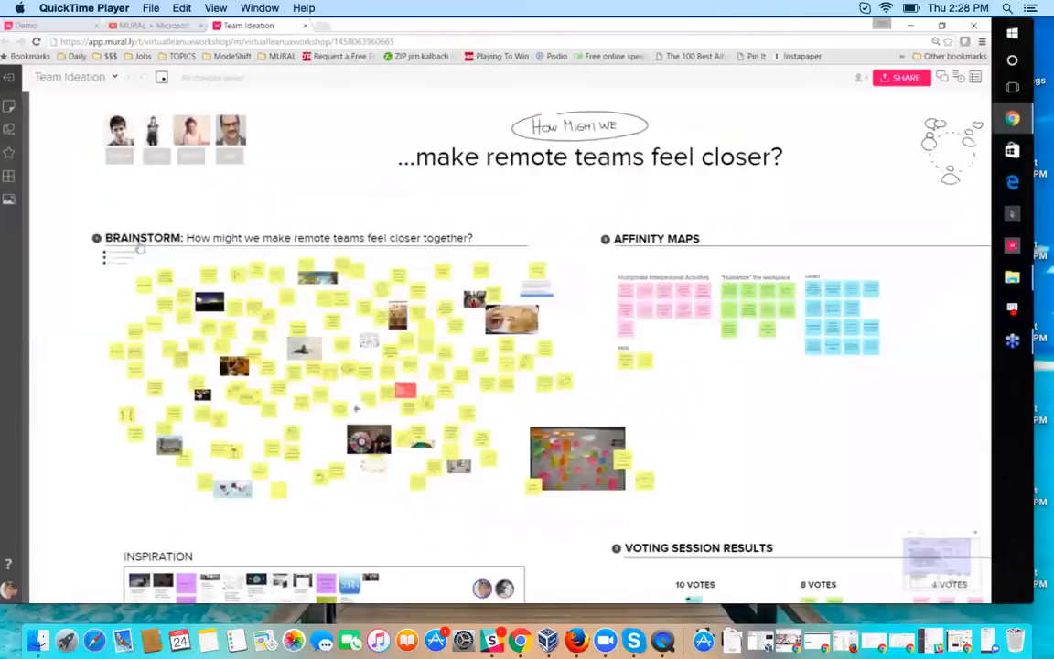
pyautogui.scroll(2, 291, 411)
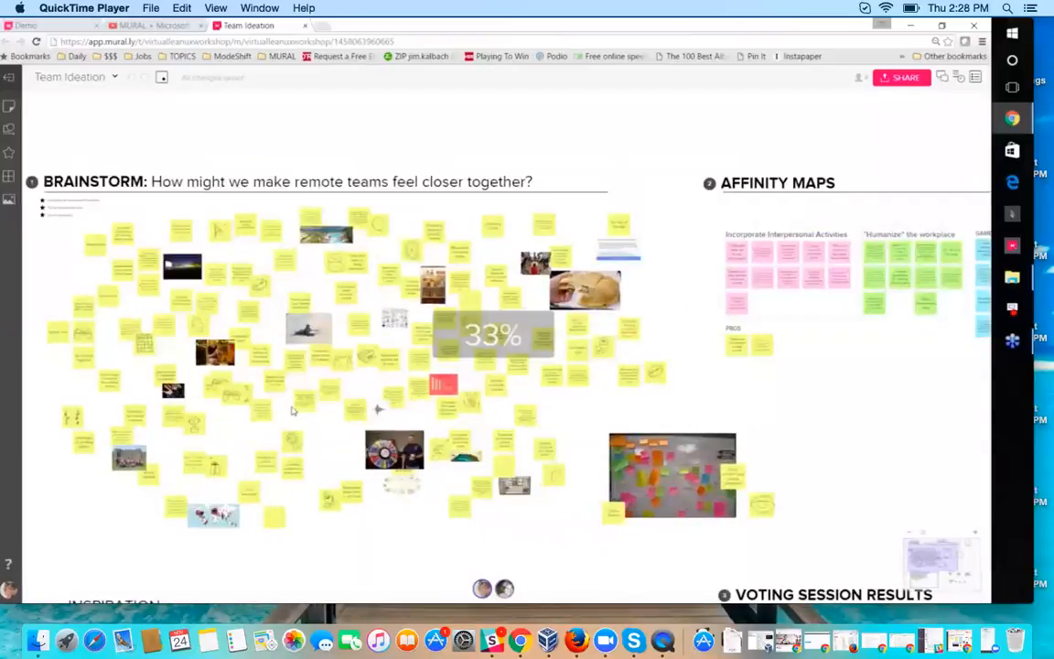
pyautogui.scroll(3, 353, 438)
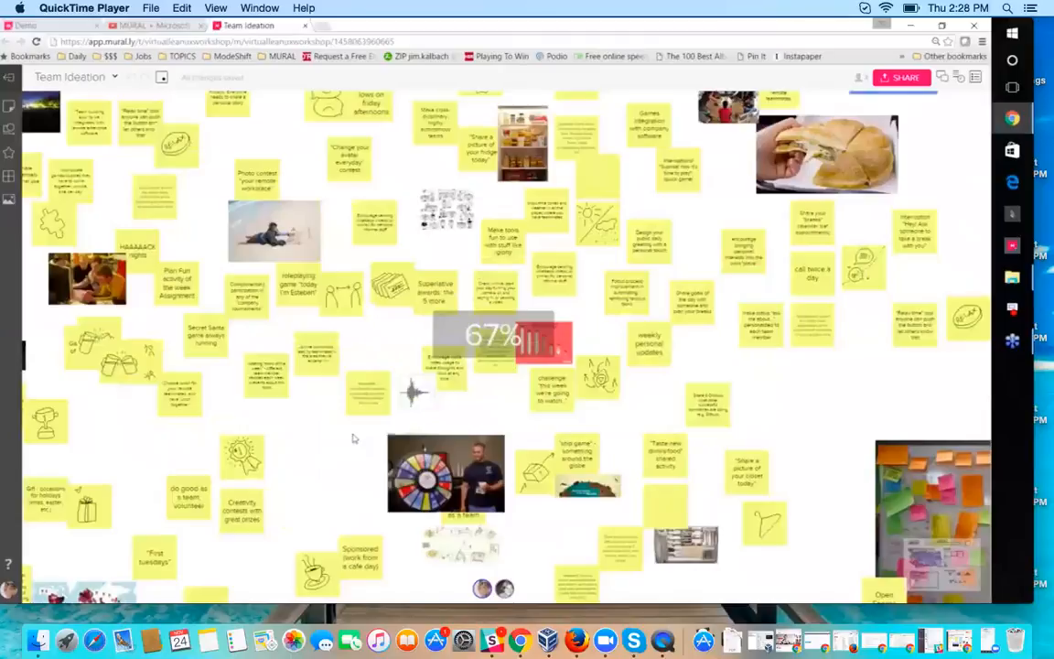
pyautogui.scroll(3, 354, 439)
pyautogui.moveTo(353, 438); pyautogui.dragTo(101, 428)
pyautogui.moveTo(731, 371); pyautogui.dragTo(174, 344)
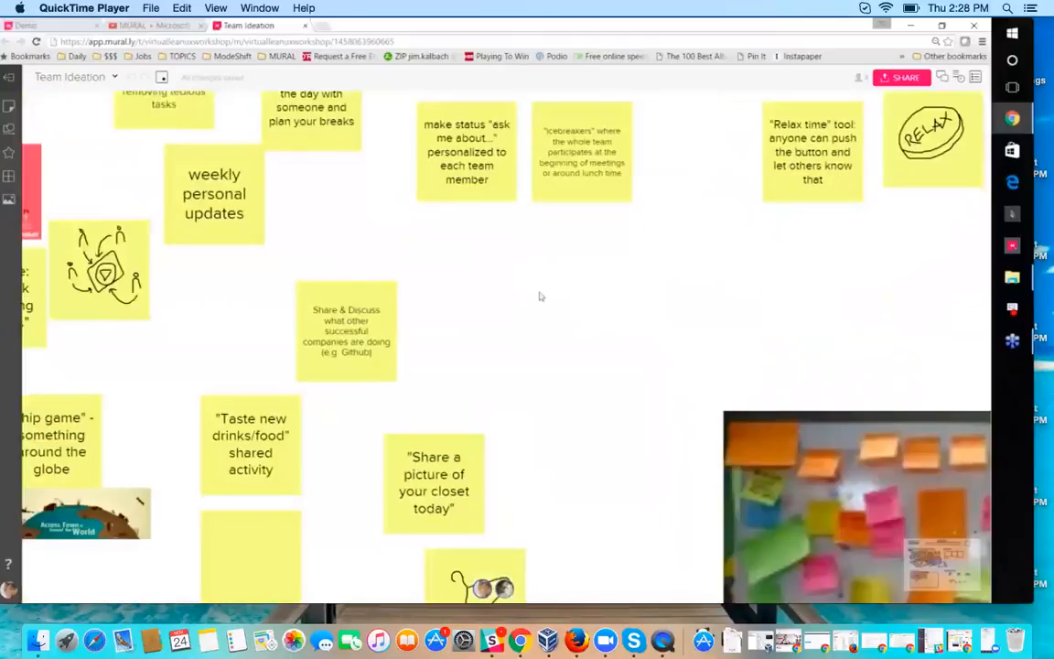
pyautogui.moveTo(540, 297); pyautogui.dragTo(293, 447)
pyautogui.scroll(-2, 292, 446)
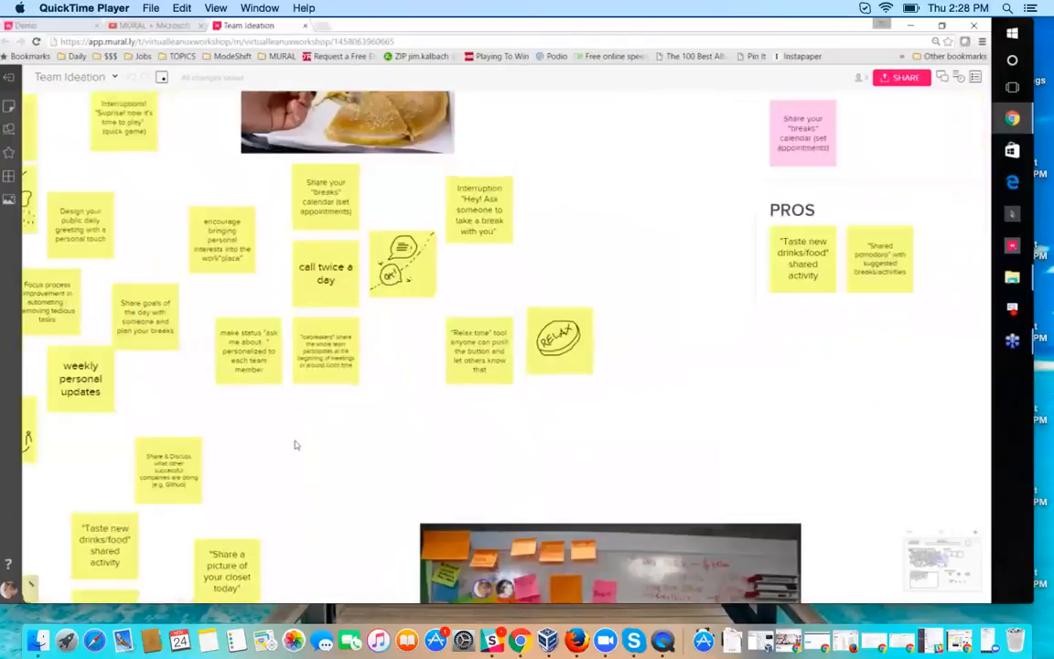
pyautogui.scroll(-3, 295, 445)
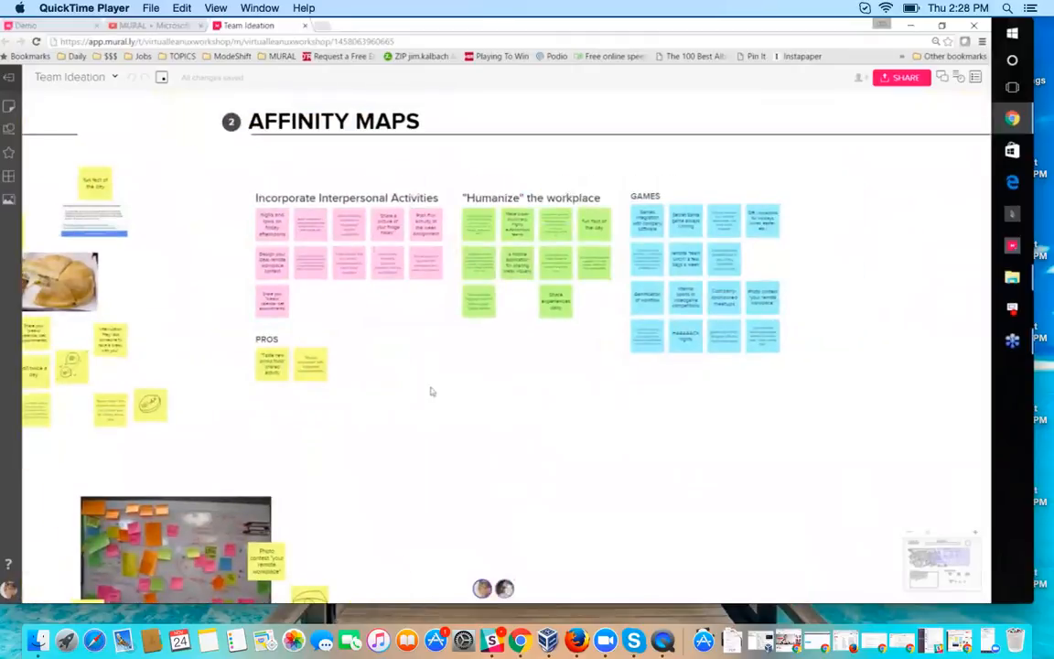
# Step: Delete the PROS area with its two yellow sticky notes from the Affinity Maps section
pyautogui.scroll(2, 377, 311)
pyautogui.click(271, 365)
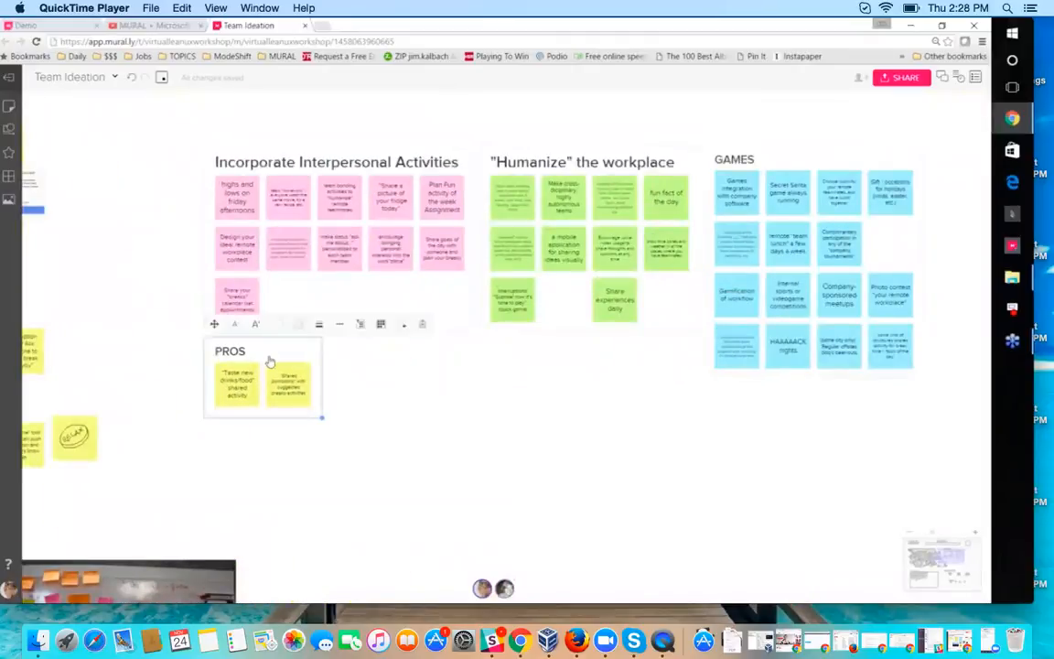
pyautogui.press('Delete')
# Step: Look over the affinity groups "Incorporate Interpersonal Activities", "Humanize" the workplace and GAMES
pyautogui.hscroll(2, 566, 405)
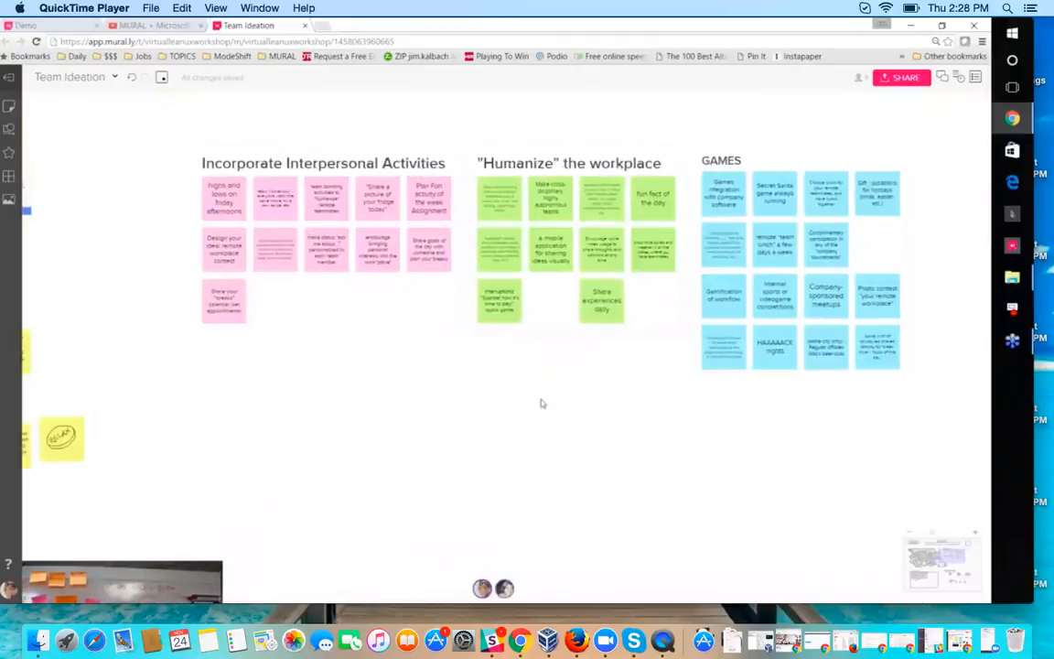
pyautogui.hscroll(3, 541, 403)
pyautogui.scroll(3, 504, 376)
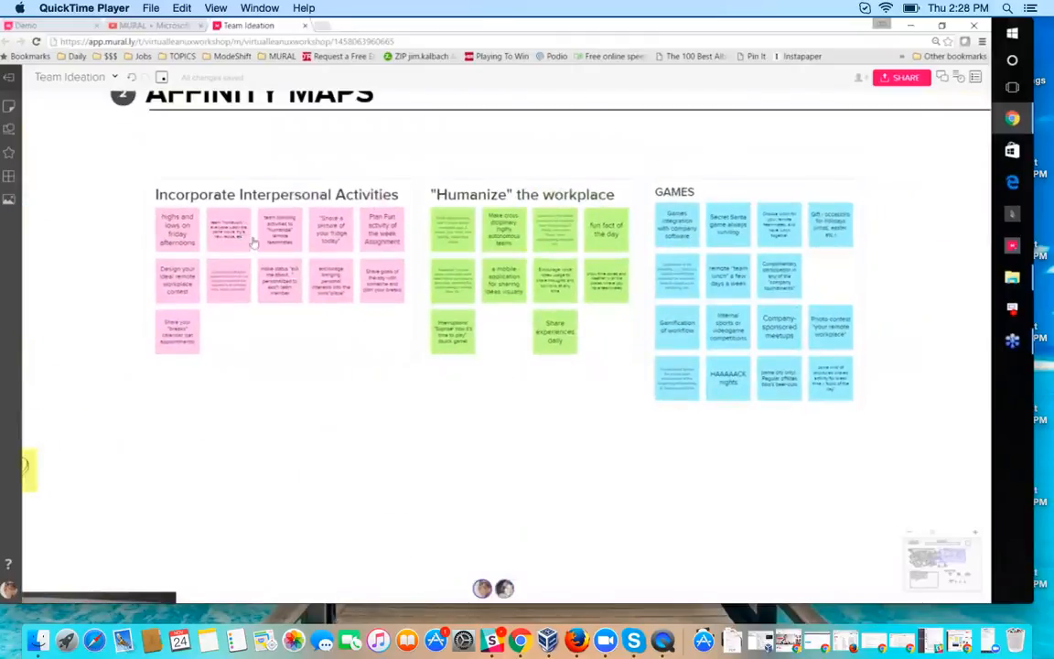
pyautogui.scroll(2, 258, 400)
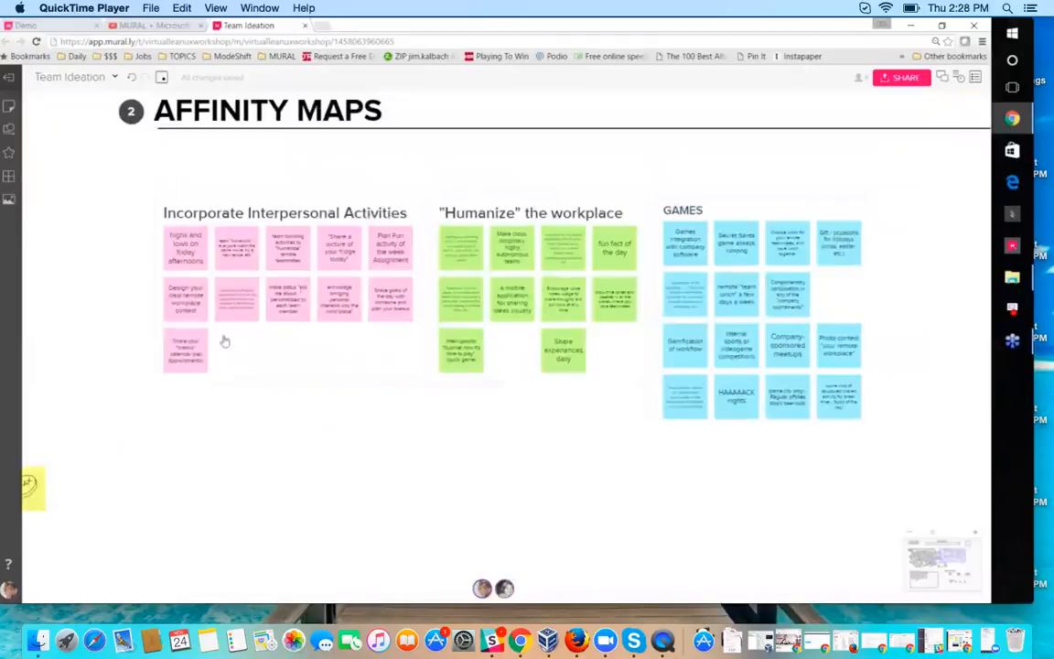
# Step: Select the GAMES area with its blue sticky notes in the Affinity Maps section
pyautogui.click(732, 212)
pyautogui.moveTo(736, 211)
pyautogui.mouseDown()
pyautogui.moveTo(791, 218)
pyautogui.moveTo(722, 220)
pyautogui.mouseUp()
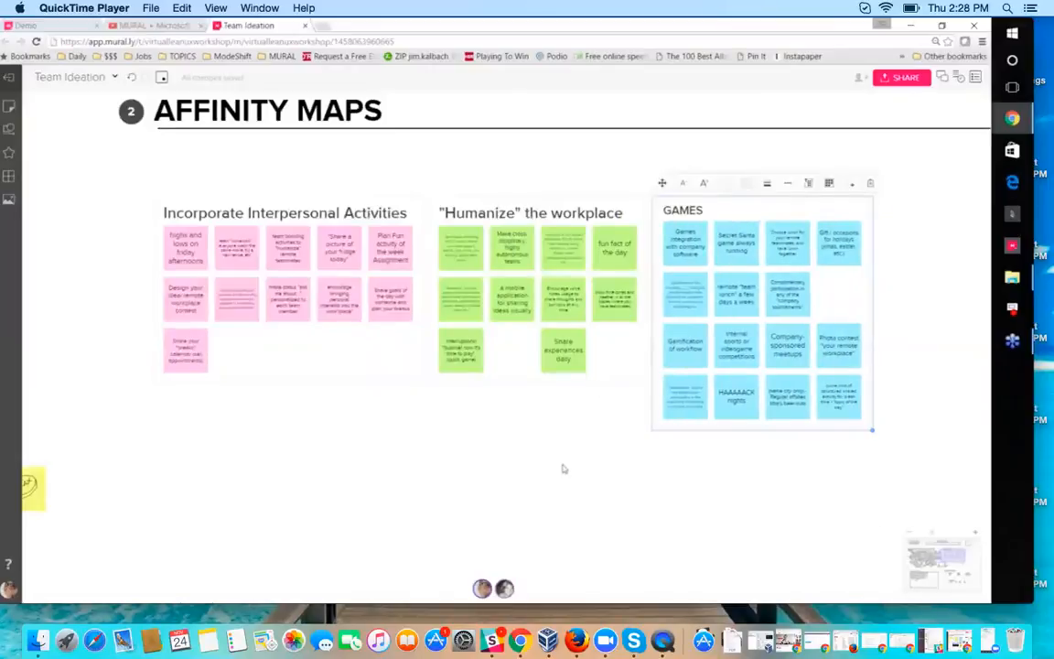
pyautogui.scroll(-5, 453, 448)
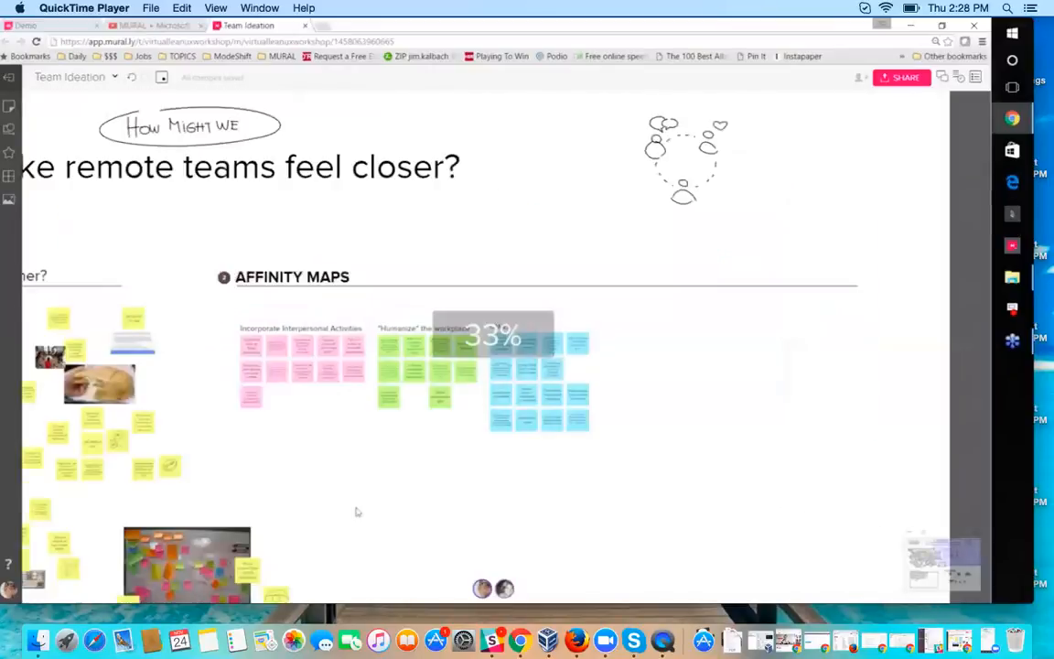
# Step: Examine the Voting Session Results section, from its 10, 8 and 4 vote groups down to the Timeline: Priorities row
pyautogui.scroll(-1, 356, 512)
pyautogui.moveTo(357, 512); pyautogui.dragTo(291, 252)
pyautogui.scroll(2, 246, 454)
pyautogui.moveTo(246, 453); pyautogui.dragTo(78, 457)
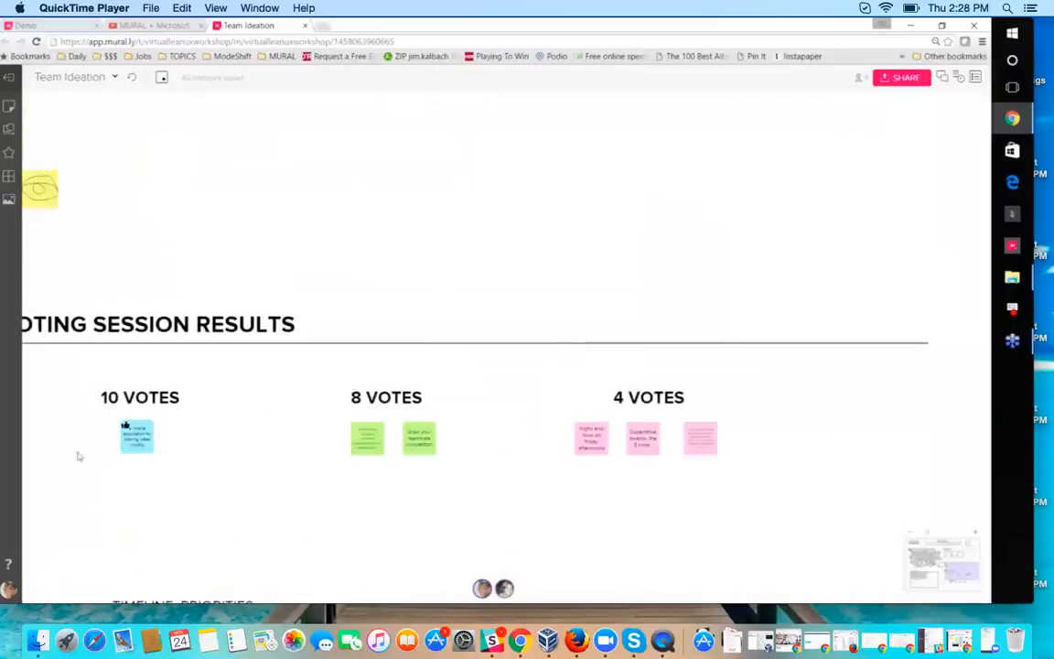
pyautogui.moveTo(548, 492); pyautogui.dragTo(611, 491)
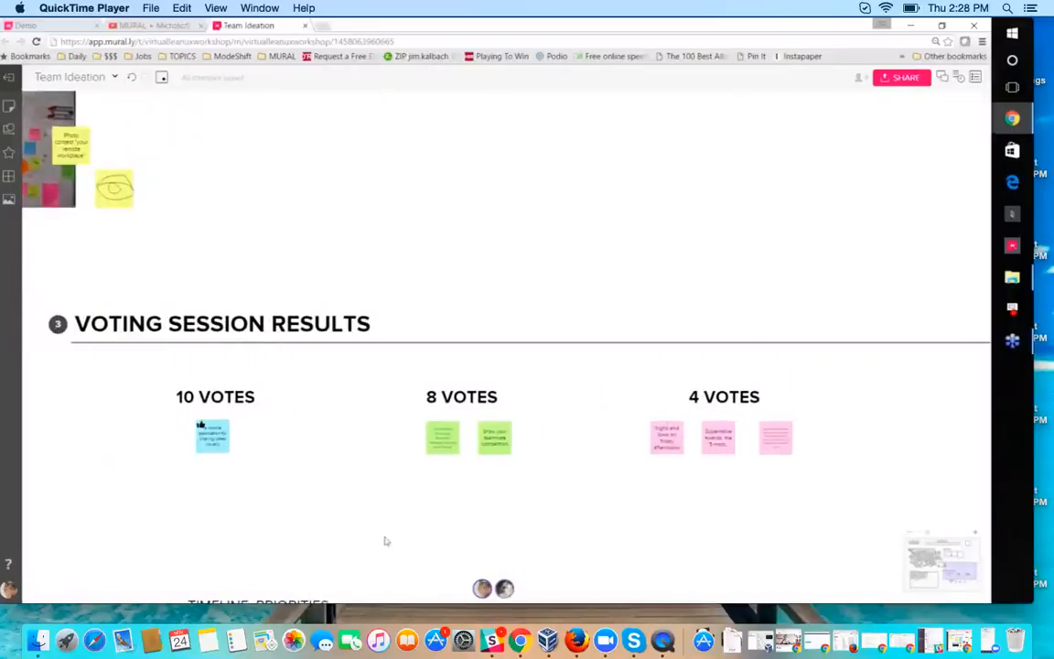
pyautogui.moveTo(386, 534); pyautogui.dragTo(379, 322)
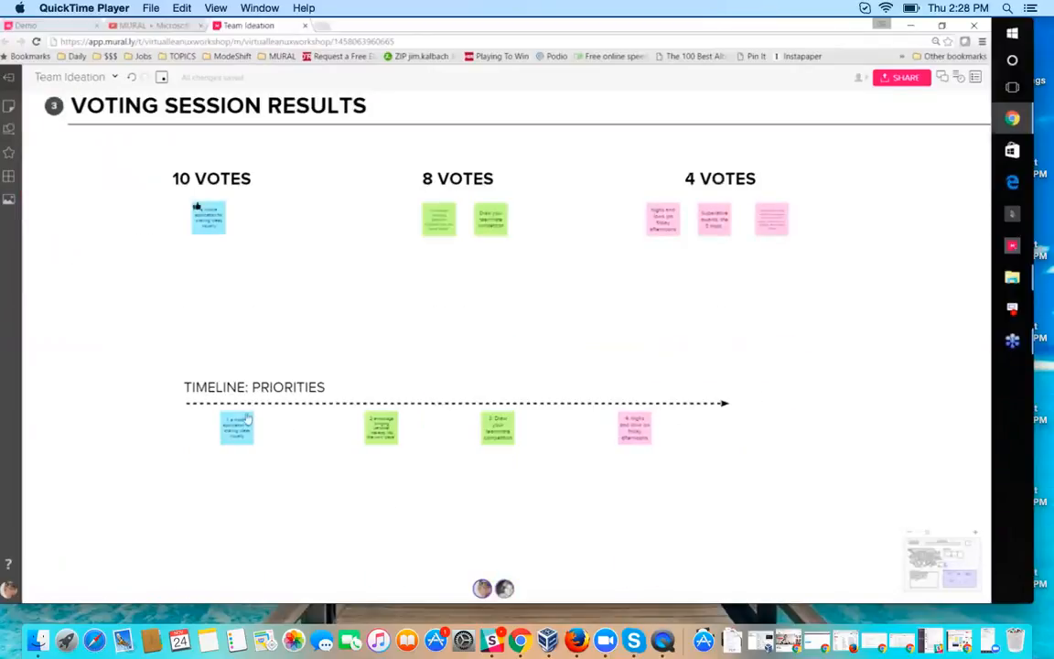
# Step: Examine the Inspiration area with its linked articles, purple sticky notes and PDF document in the Team Ideation mural
pyautogui.scroll(-5, 131, 476)
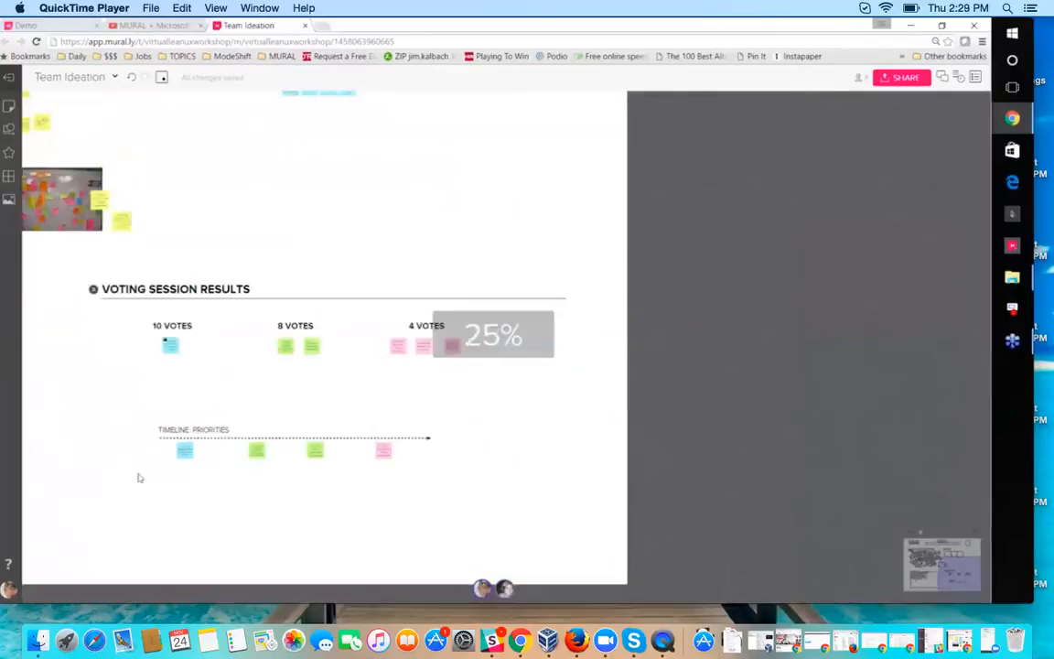
pyautogui.moveTo(226, 499); pyautogui.dragTo(549, 499)
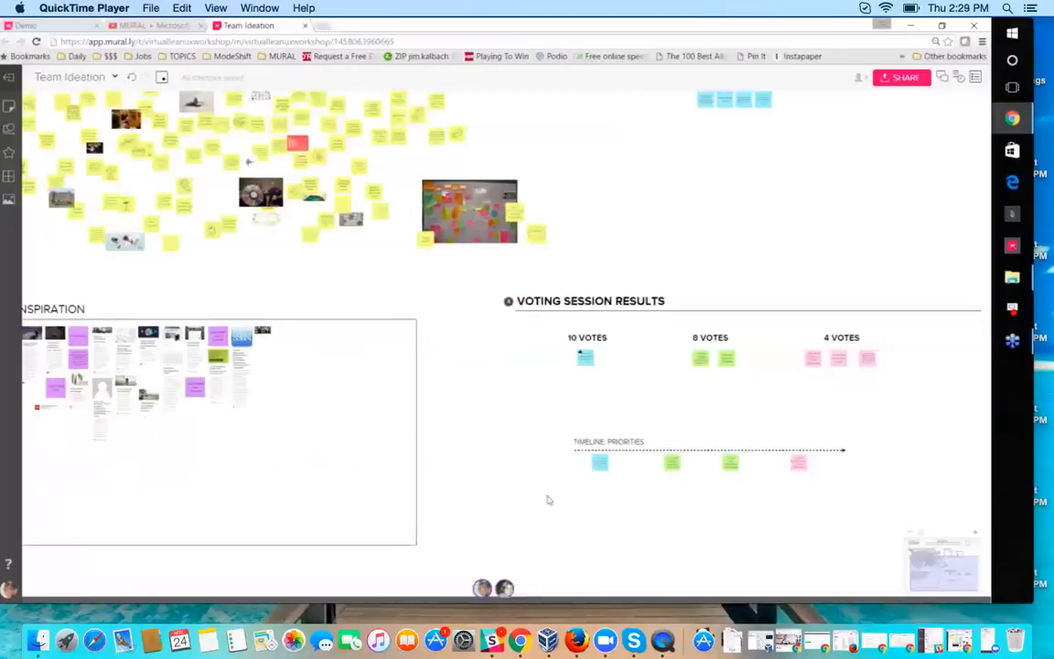
pyautogui.moveTo(93, 406); pyautogui.dragTo(212, 425)
pyautogui.scroll(5, 211, 425)
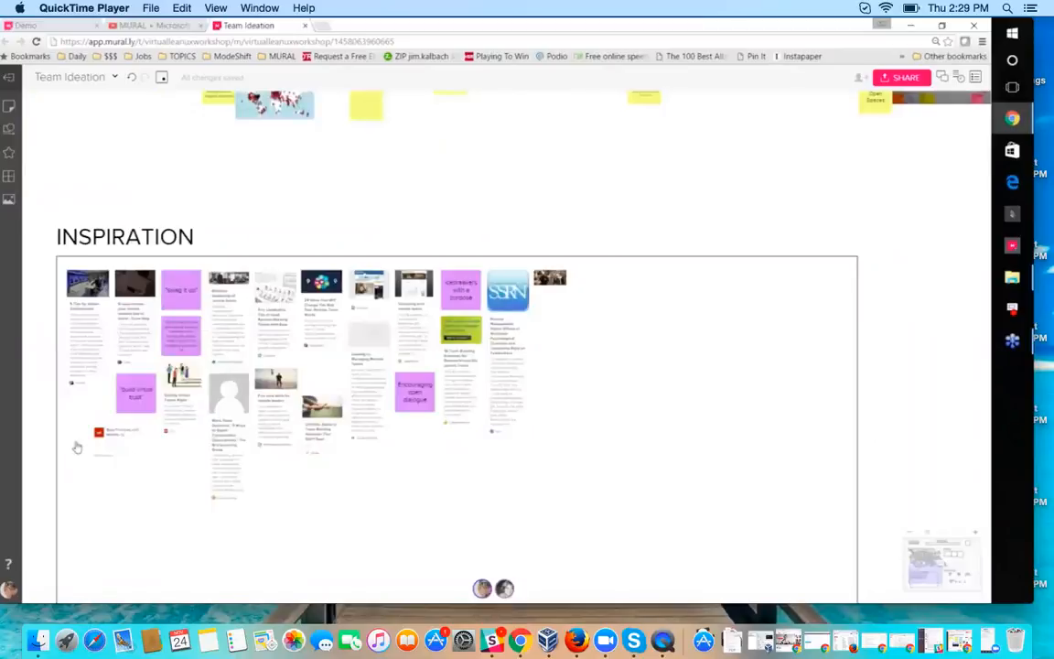
pyautogui.scroll(2, 77, 446)
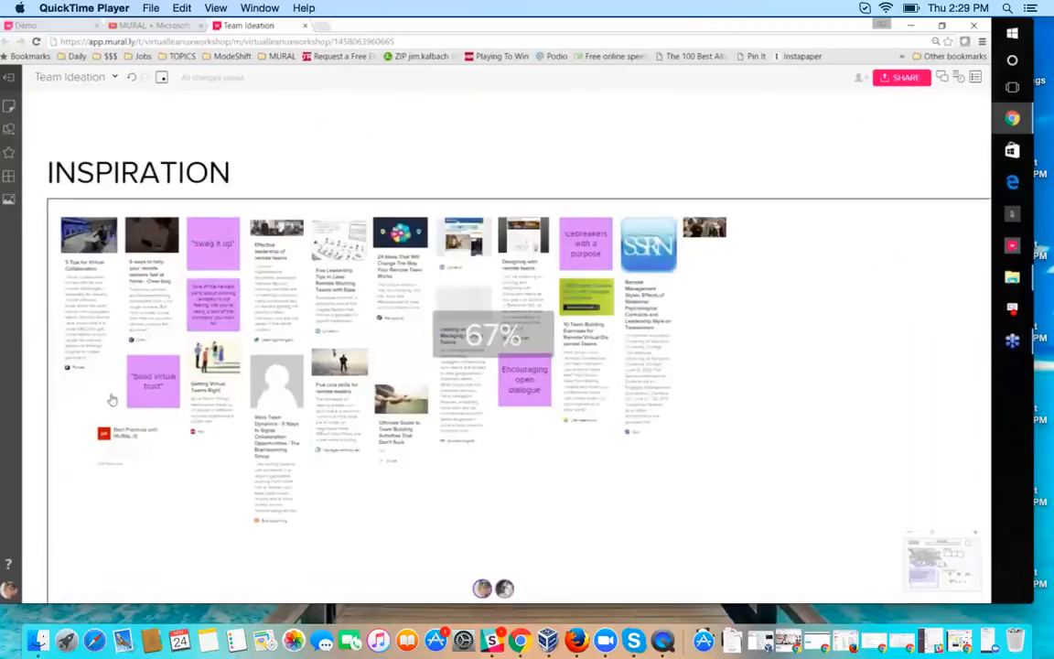
pyautogui.scroll(2, 124, 425)
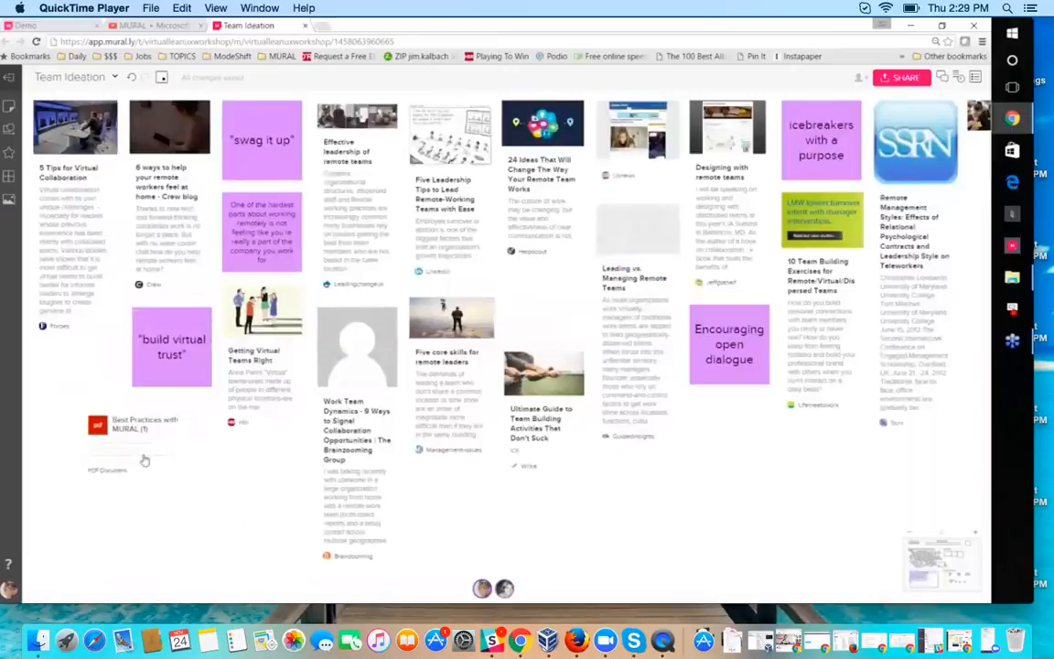
pyautogui.scroll(-5, 145, 460)
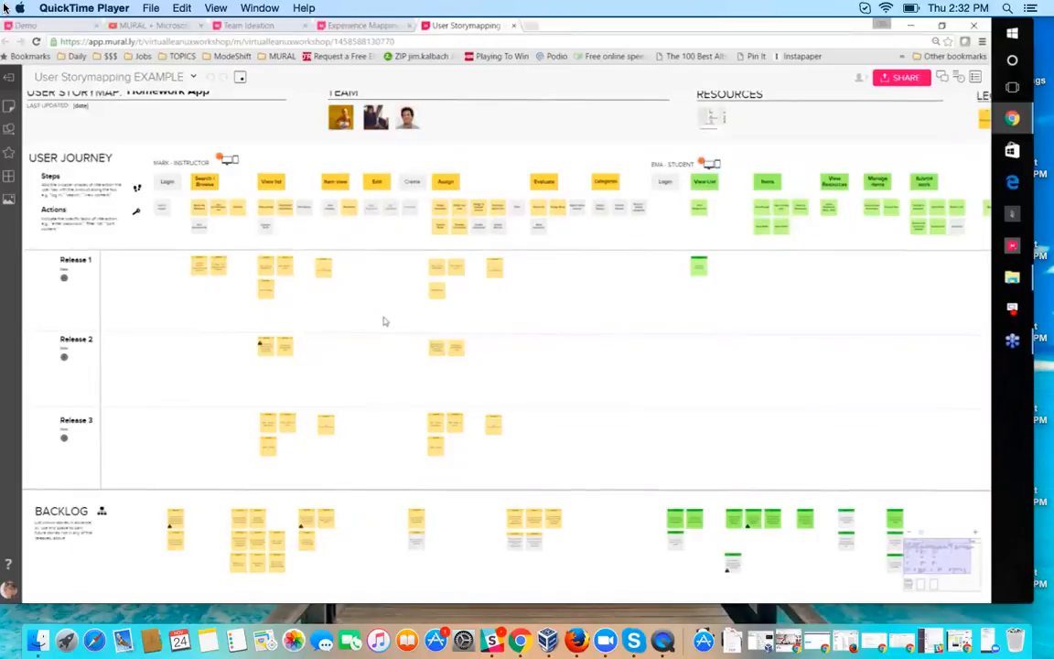
# Step: Look over the User Storymapping EXAMPLE mural, from its user journey and releases to the backlog and personas
pyautogui.moveTo(379, 321); pyautogui.dragTo(360, 337)
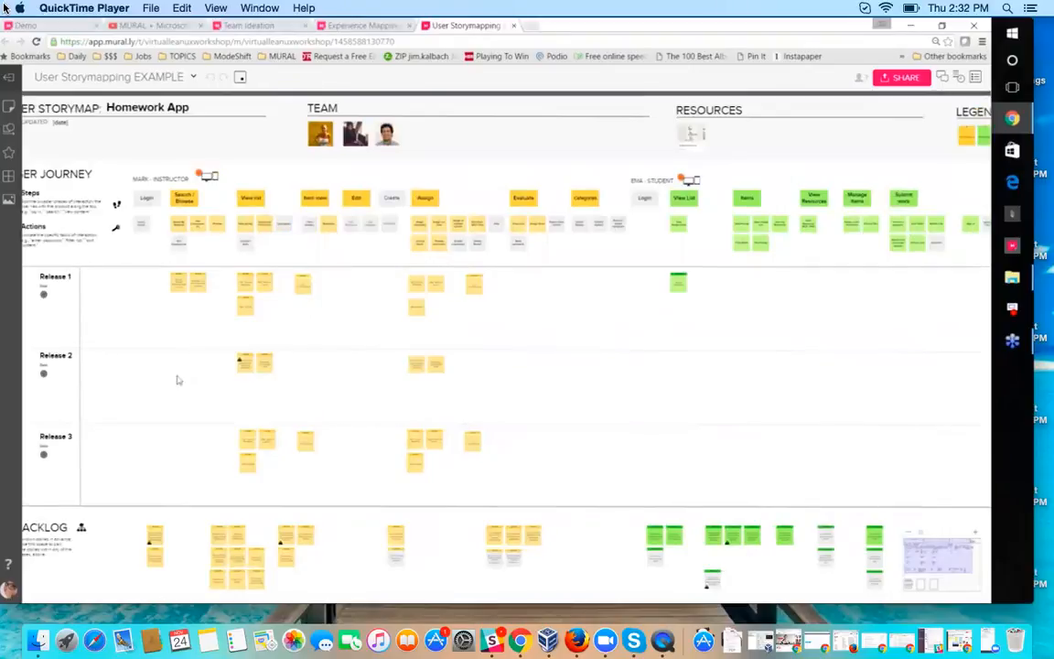
pyautogui.scroll(-5, 178, 379)
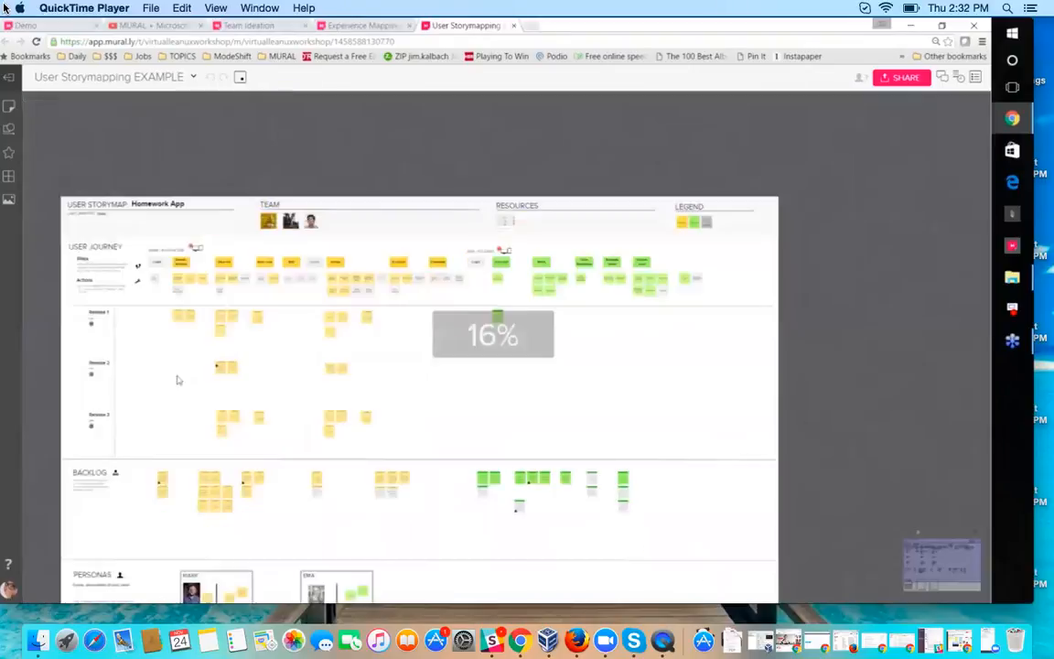
pyautogui.scroll(-1, 164, 339)
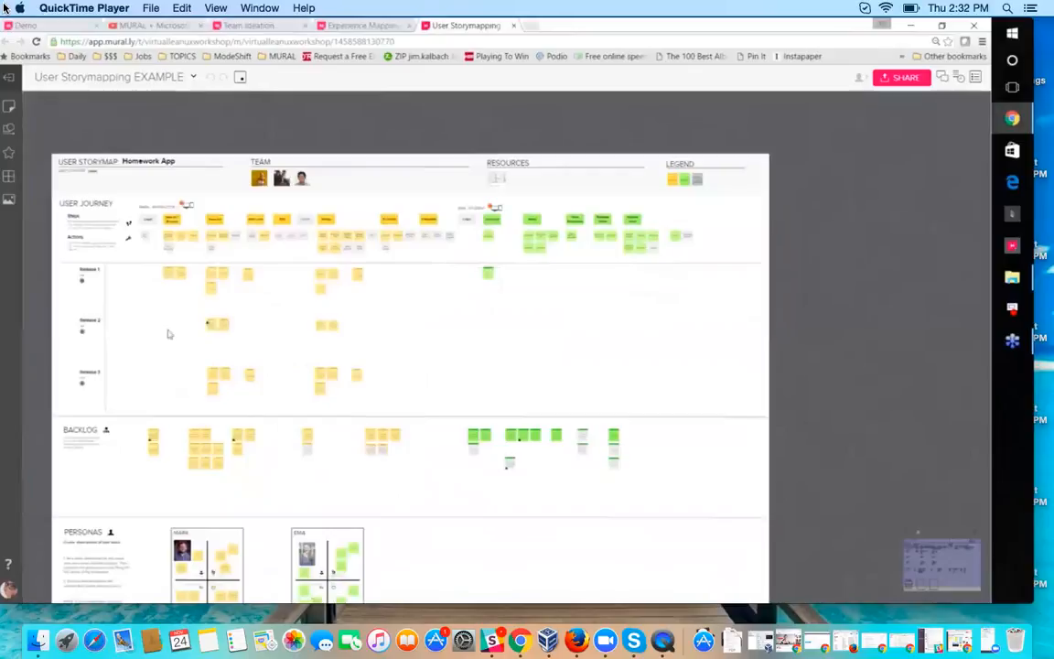
pyautogui.scroll(-1, 158, 317)
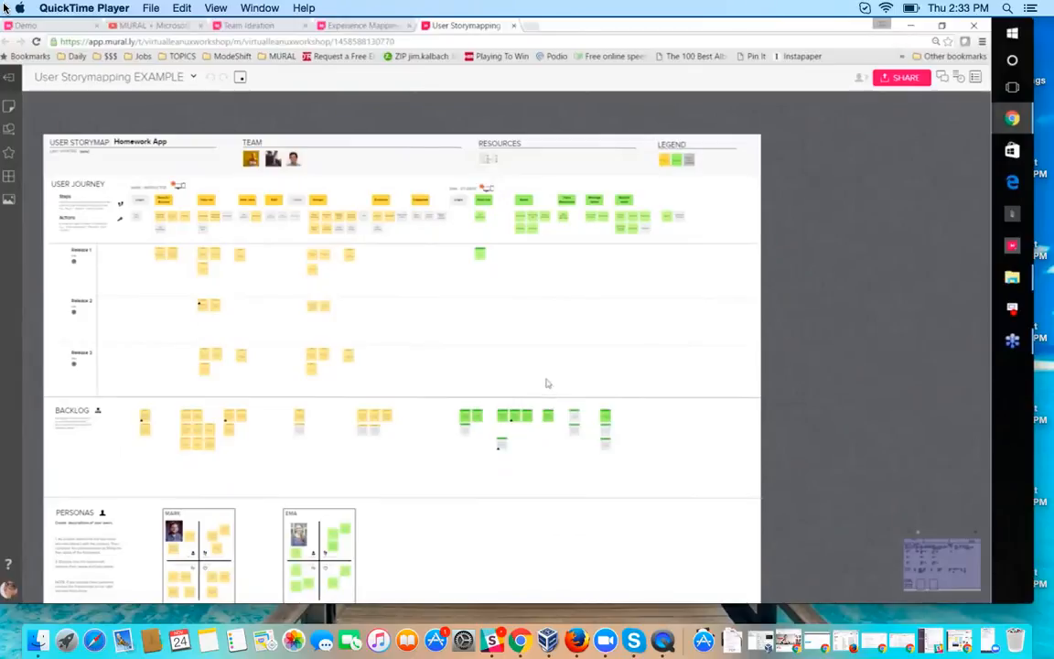
pyautogui.moveTo(546, 380); pyautogui.dragTo(522, 344)
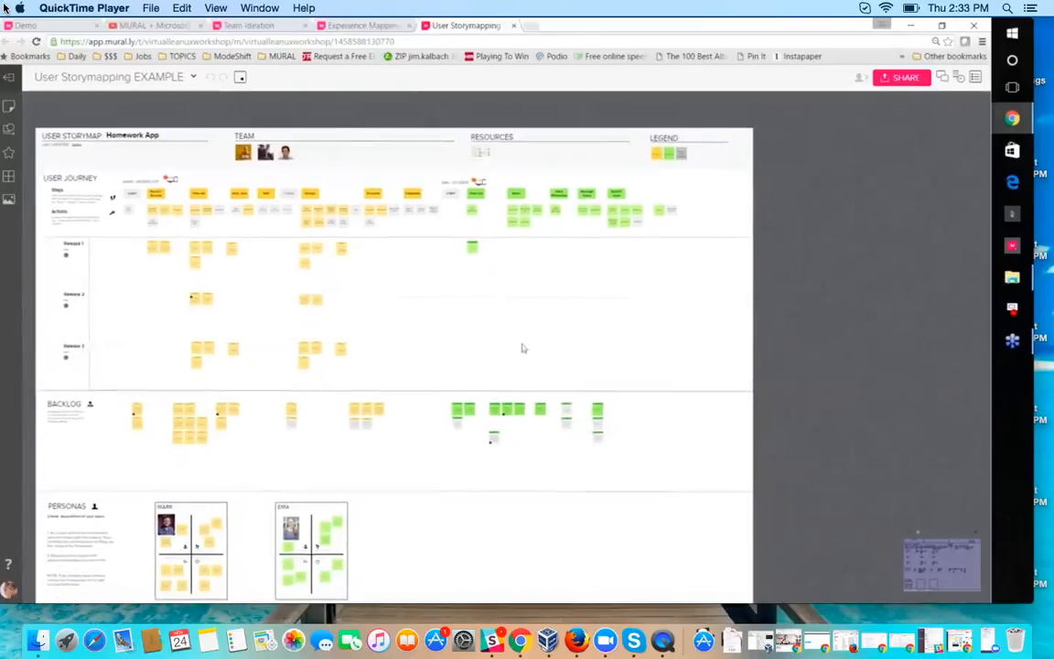
# Step: Open the Lean UX Workshop Example mural and examine its sections from Business Outcomes through to Hypothesis
pyautogui.moveTo(323, 601); pyautogui.dragTo(434, 41)
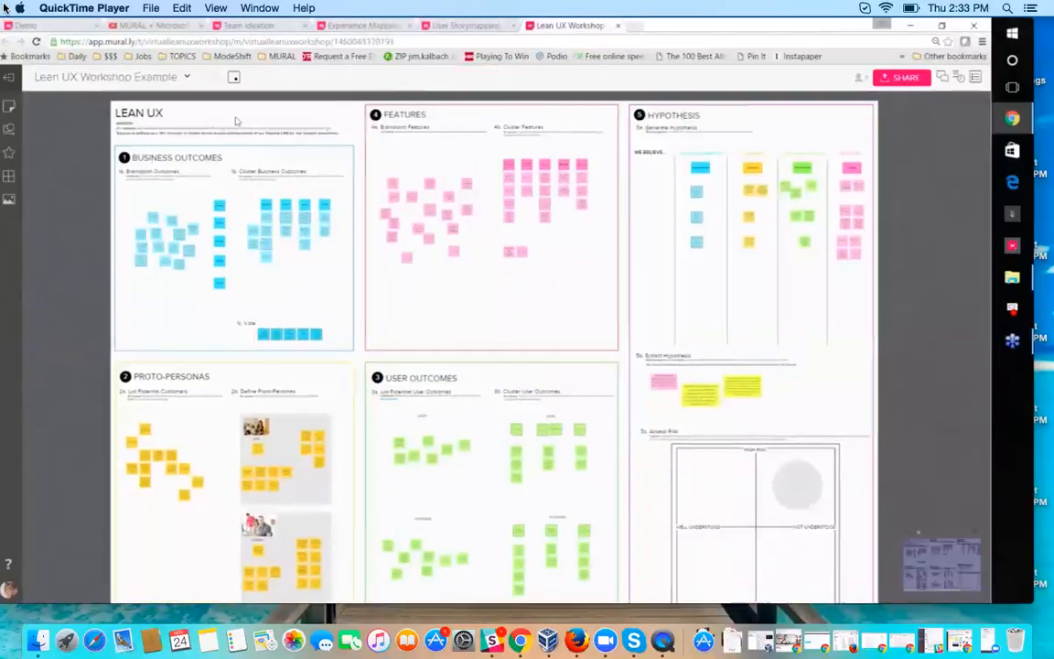
pyautogui.moveTo(236, 122); pyautogui.dragTo(209, 127)
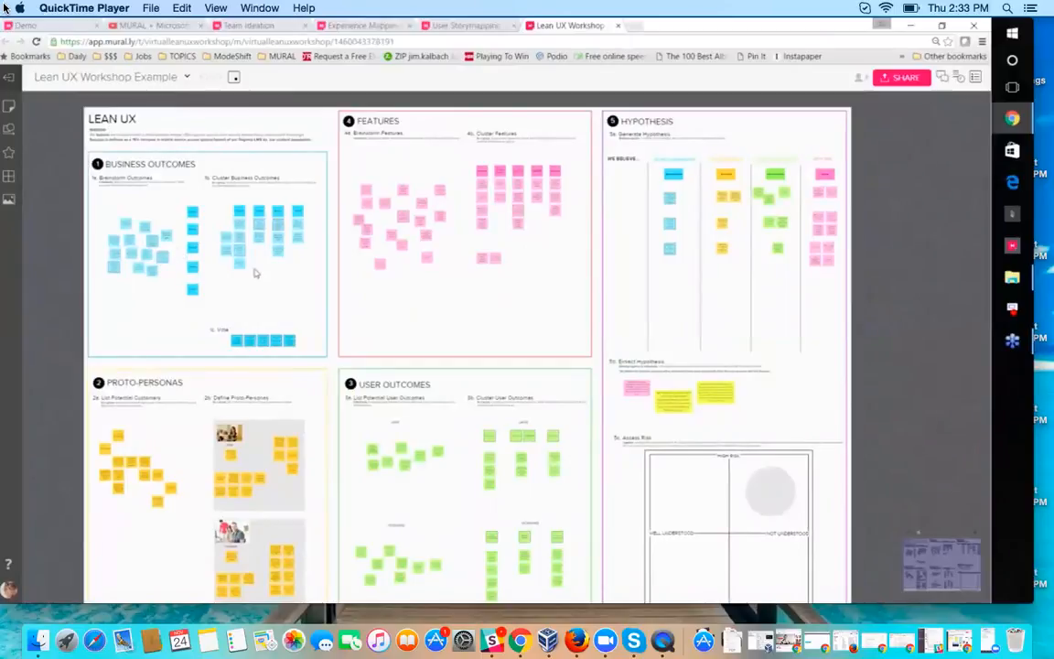
pyautogui.scroll(2, 255, 272)
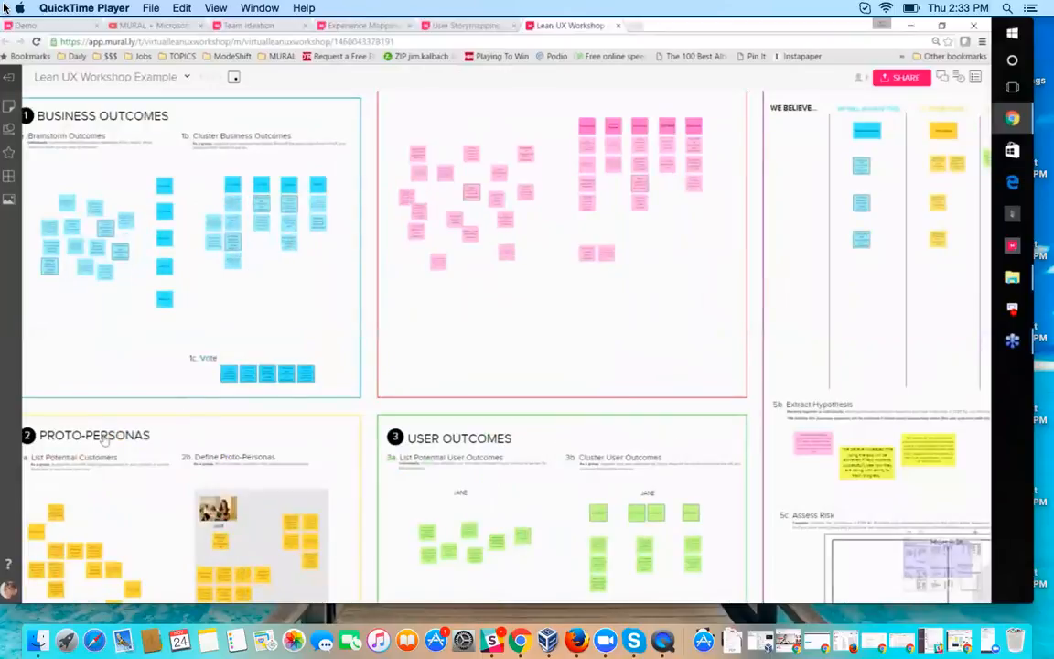
pyautogui.scroll(-3, 105, 441)
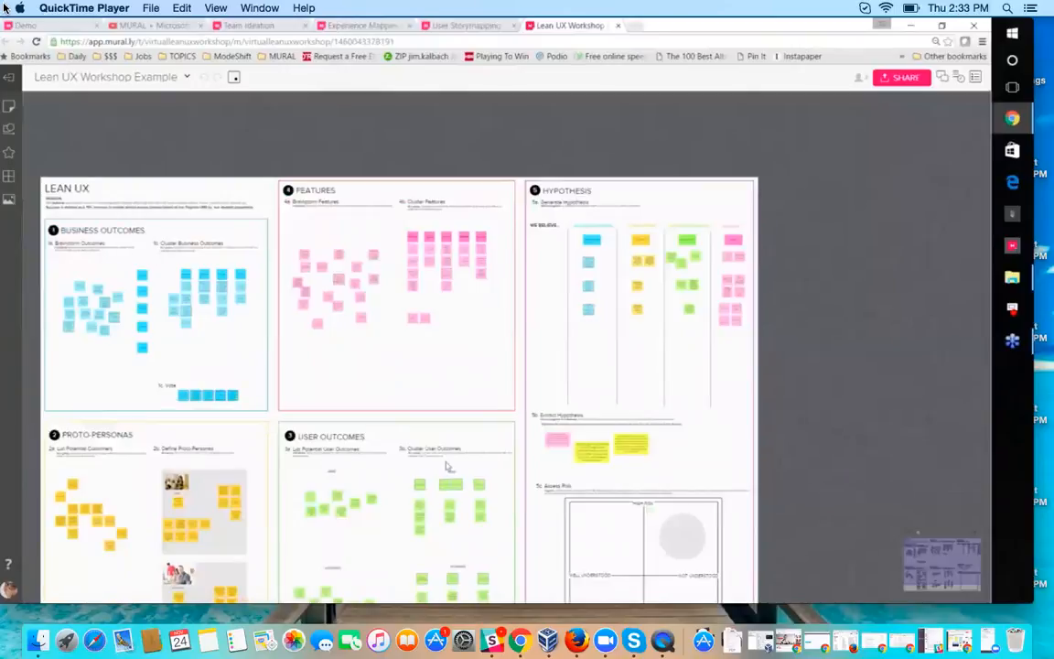
pyautogui.moveTo(487, 338); pyautogui.dragTo(225, 346)
pyautogui.scroll(3, 445, 286)
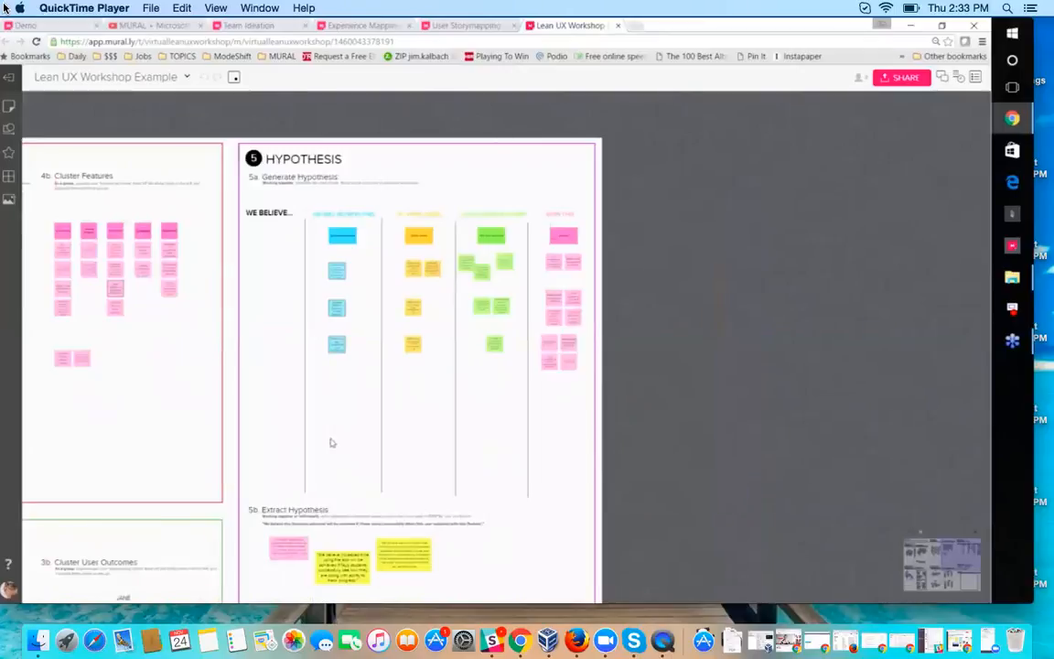
pyautogui.scroll(-3, 327, 445)
pyautogui.moveTo(195, 469); pyautogui.dragTo(268, 467)
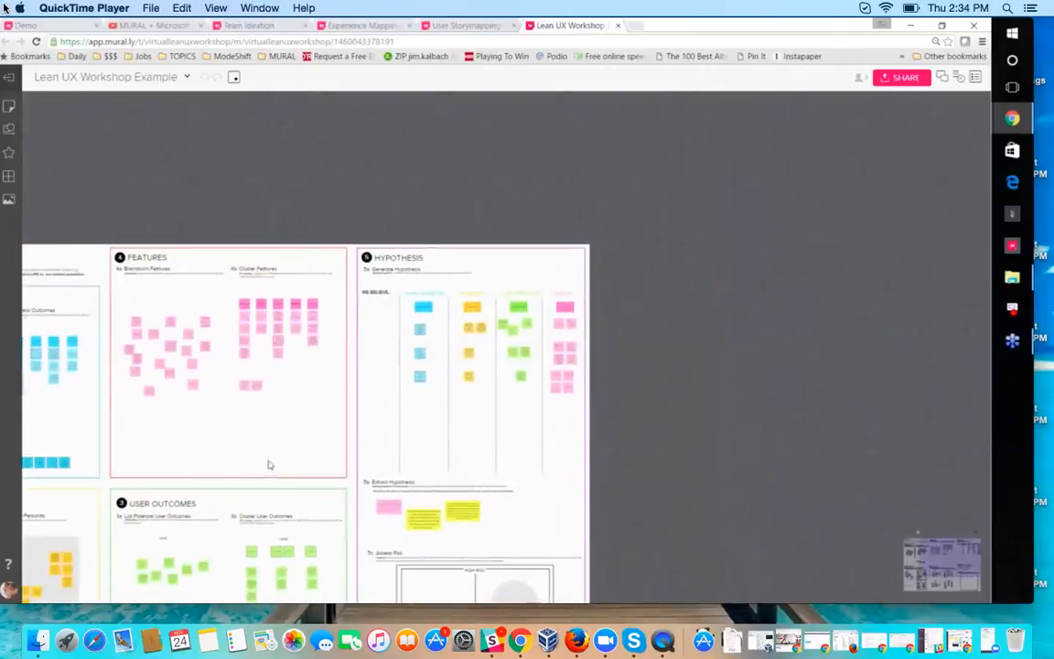
# Step: Examine the Cluster Business Outcomes, Vote, Proto-Personas and User Outcomes parts of the Lean UX mural
pyautogui.moveTo(268, 466); pyautogui.dragTo(424, 298)
pyautogui.scroll(5, 179, 315)
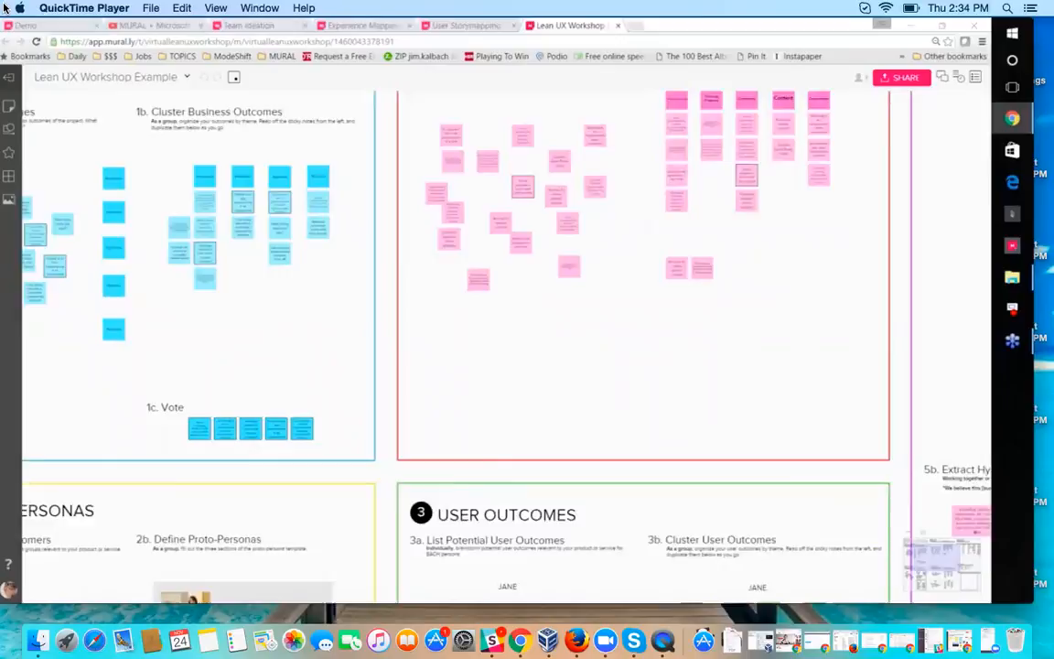
pyautogui.scroll(-1, 316, 355)
pyautogui.scroll(-1, 316, 355)
pyautogui.moveTo(190, 391); pyautogui.dragTo(78, 371)
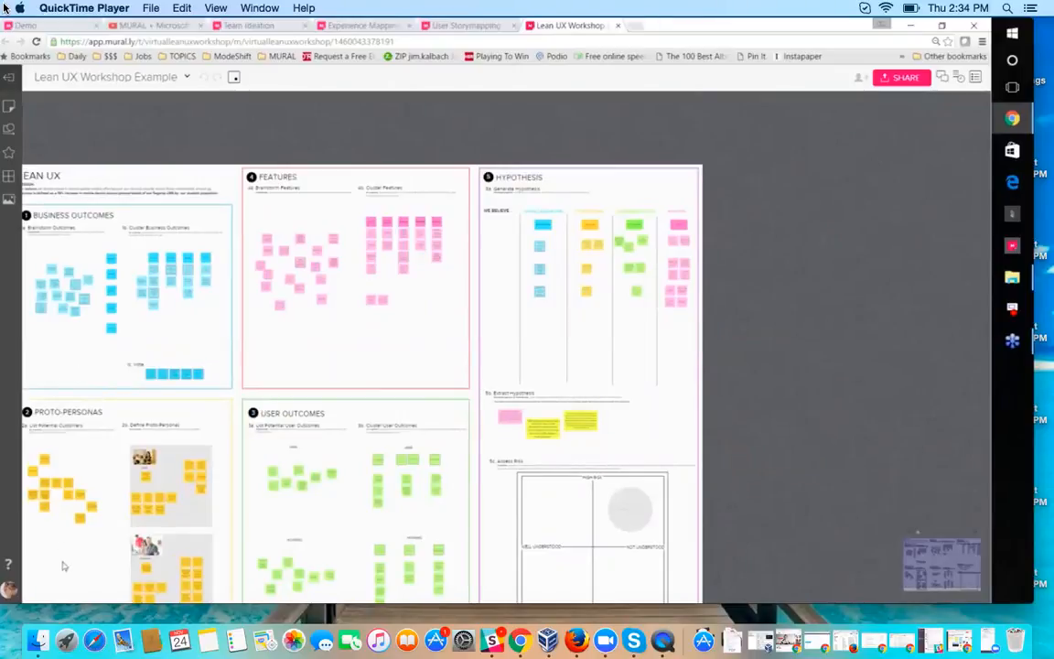
pyautogui.scroll(5, 66, 567)
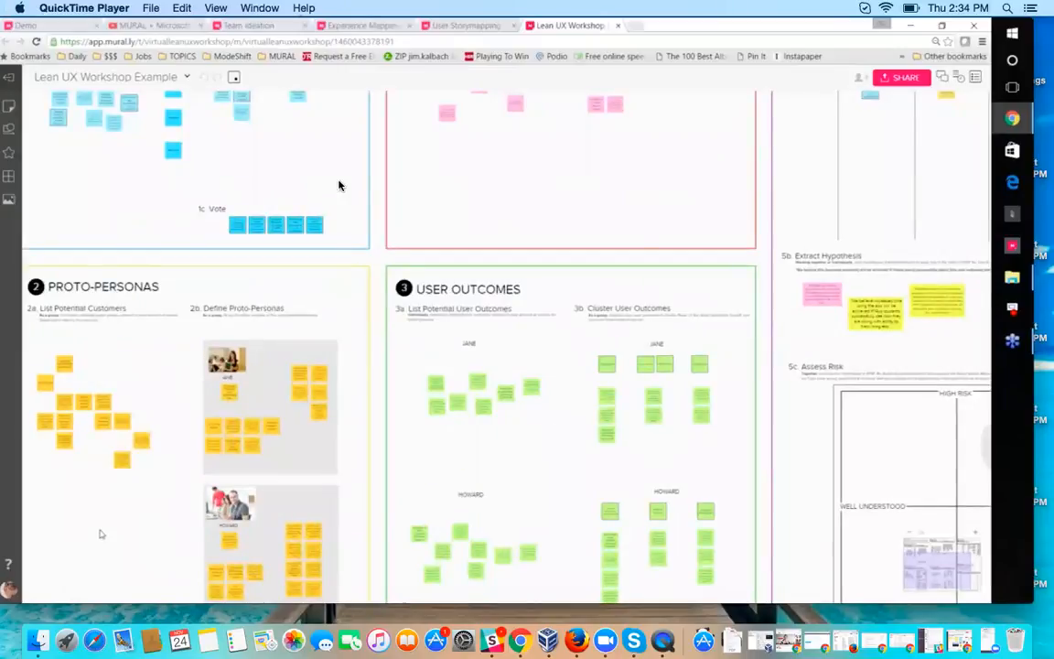
# Step: Switch to the browser showing the Weekly Demo mural and open the spreadsheet "How might we make remote teams feel closer together?"
pyautogui.moveTo(558, 413)
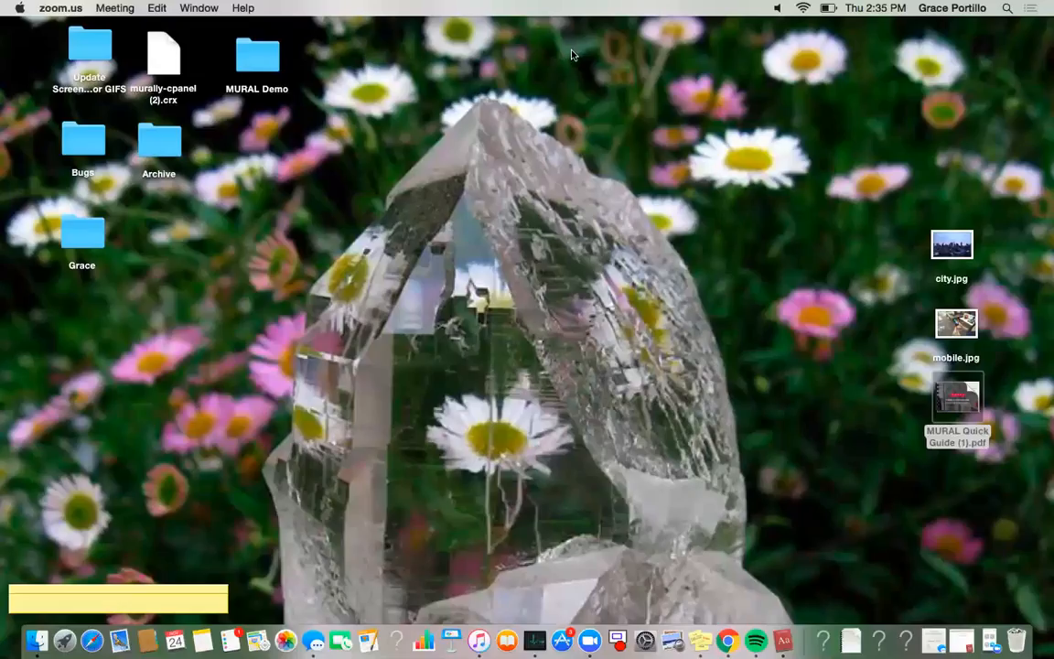
pyautogui.hotkey('ctrl', 'Up')
pyautogui.click(576, 48)
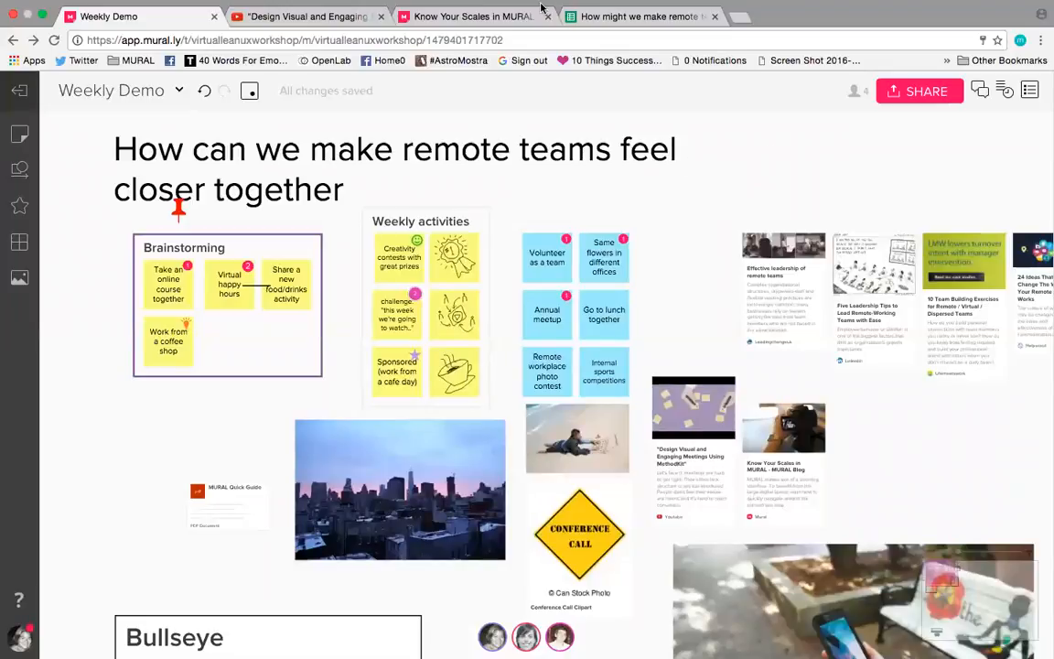
pyautogui.click(626, 18)
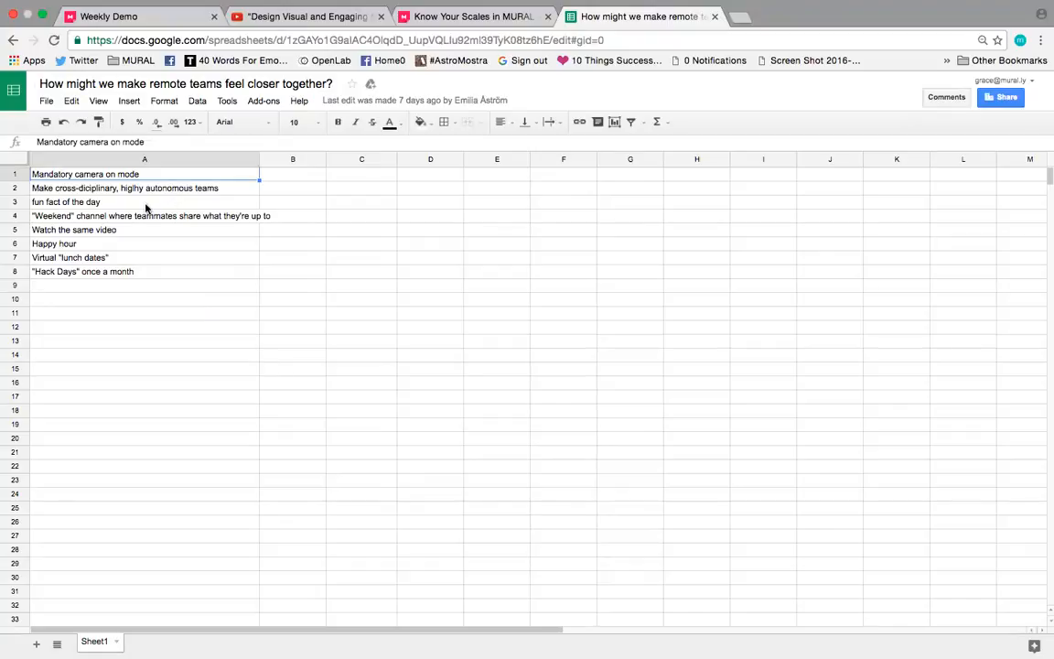
# Step: Select the list of ideas in cells A1:A8, from "Mandatory camera on mode" to ""Hack Days" once a month"
pyautogui.keyDown('shift'); pyautogui.click(224, 194); pyautogui.keyUp('shift')
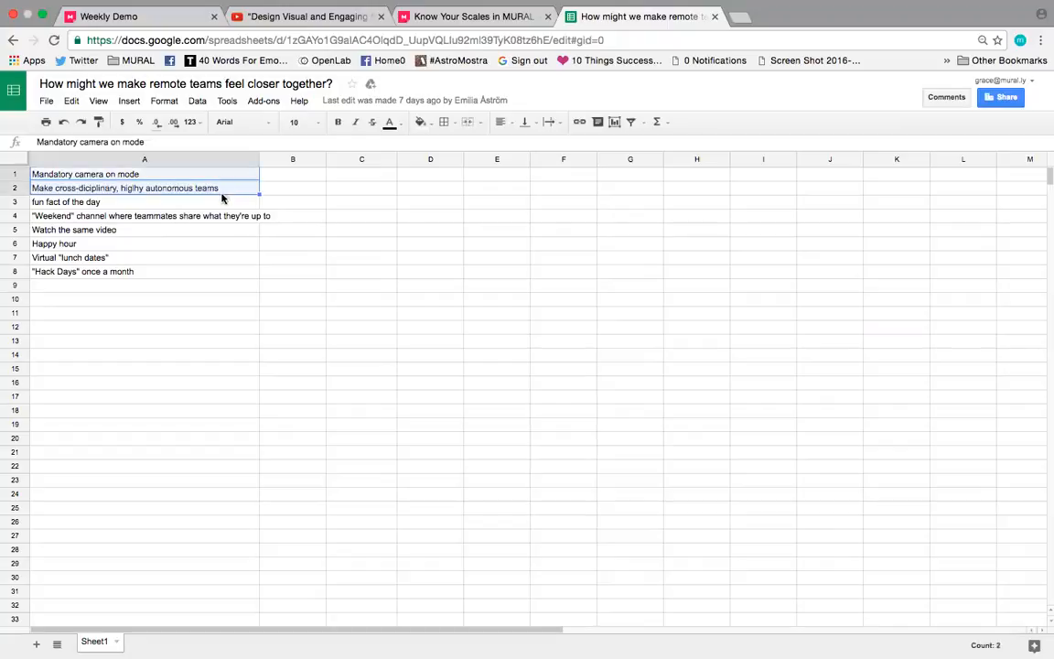
pyautogui.keyDown('shift'); pyautogui.click(216, 203); pyautogui.keyUp('shift')
pyautogui.keyDown('shift'); pyautogui.click(210, 219); pyautogui.keyUp('shift')
pyautogui.keyDown('shift'); pyautogui.click(195, 242); pyautogui.keyUp('shift')
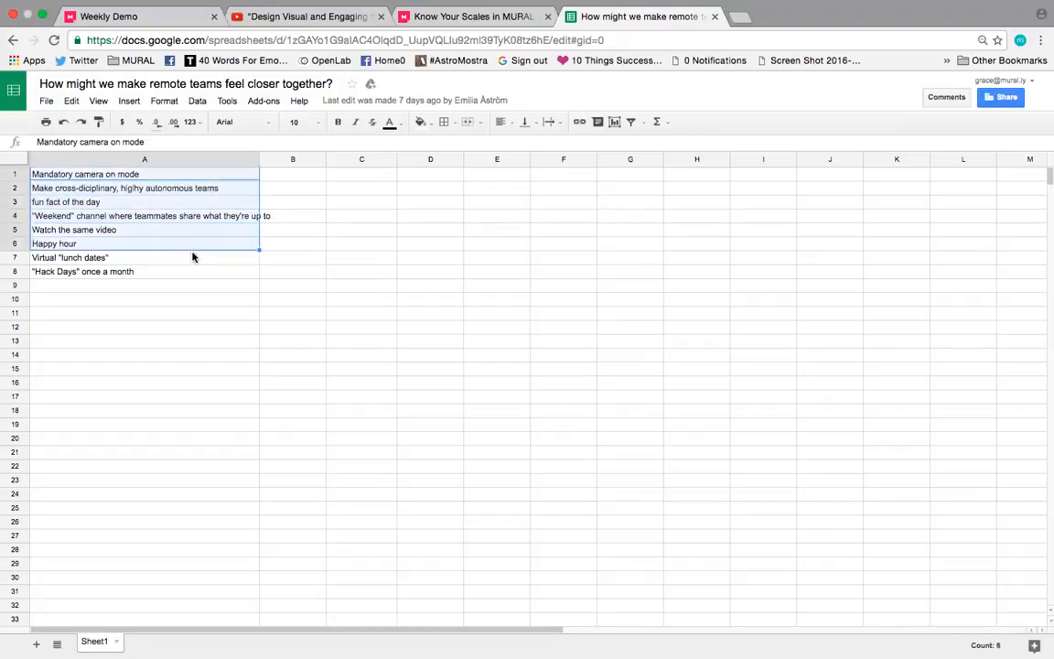
pyautogui.keyDown('shift'); pyautogui.click(197, 256); pyautogui.keyUp('shift')
pyautogui.keyDown('shift'); pyautogui.rightClick(203, 276); pyautogui.keyUp('shift')
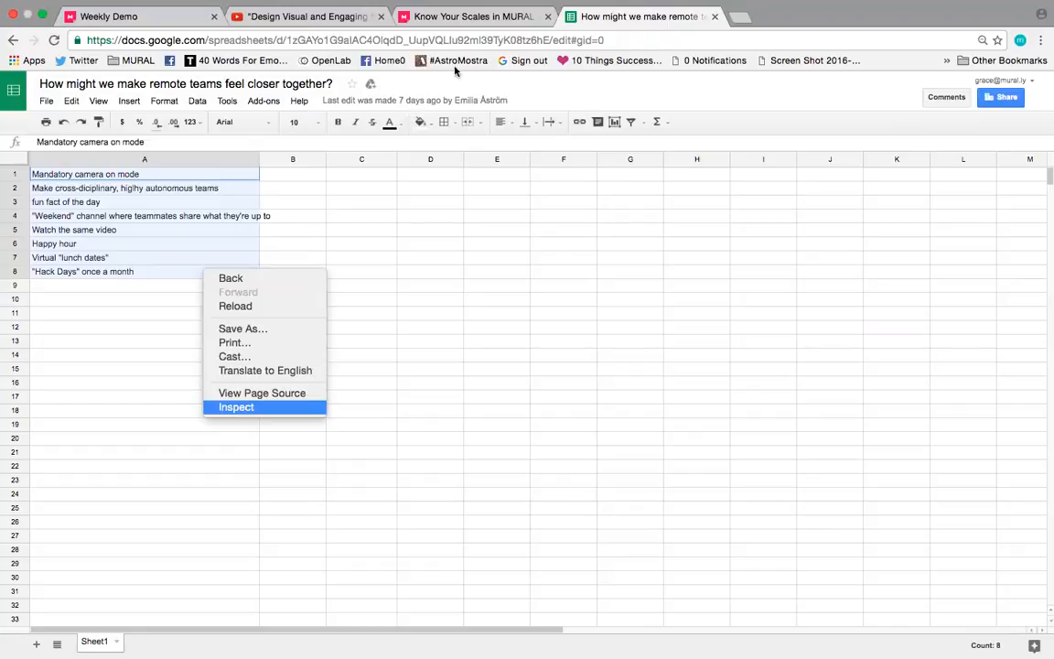
pyautogui.click(215, 200)
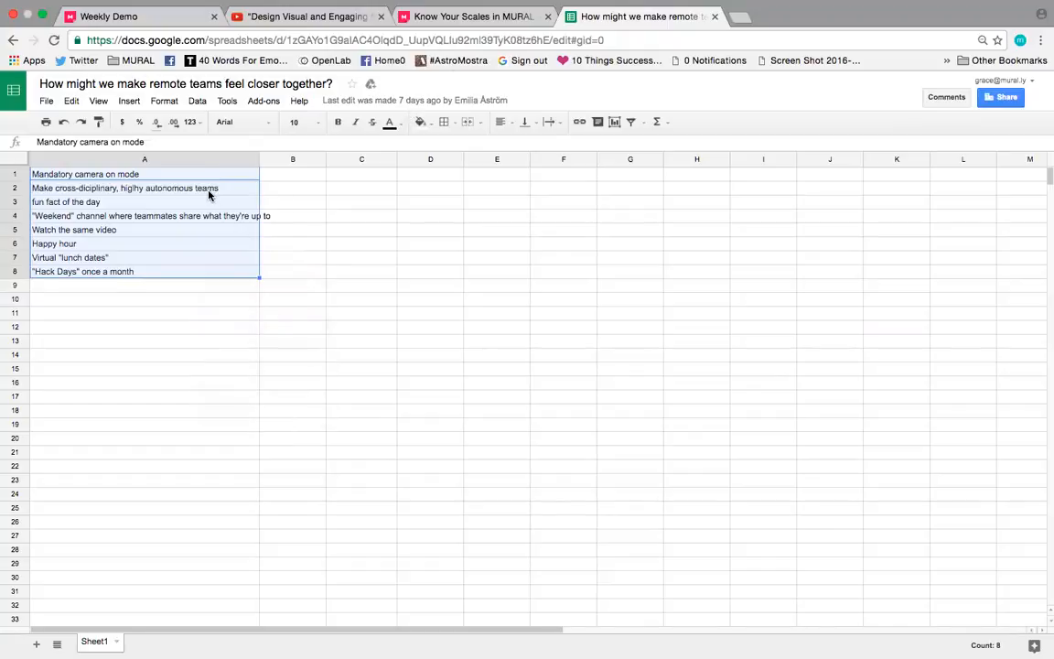
# Step: Paste the copied spreadsheet ideas into the Weekly Demo mural as sticky notes and place the Pasted content area beside the article links
pyautogui.click(142, 18)
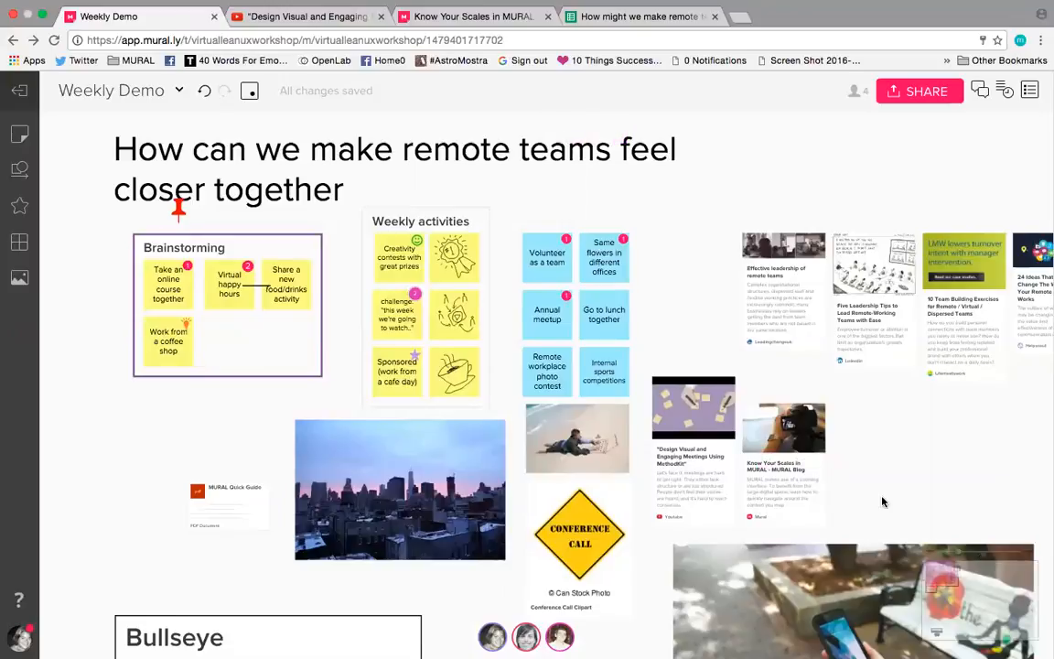
pyautogui.scroll(-5, 882, 501)
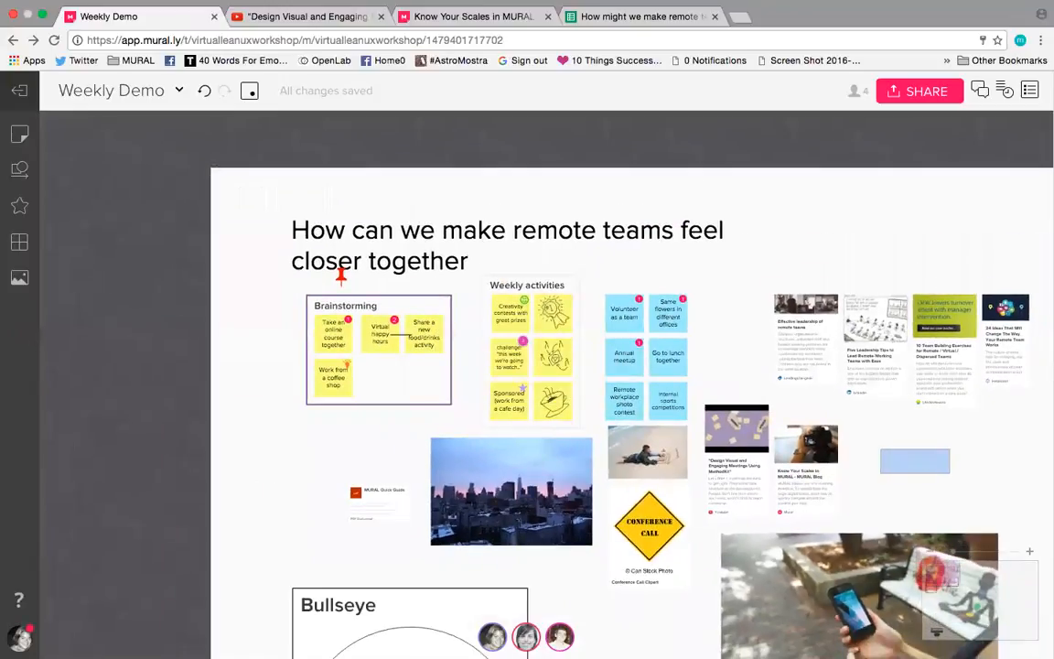
pyautogui.hscroll(5, 695, 384)
pyautogui.scroll(-2, 695, 384)
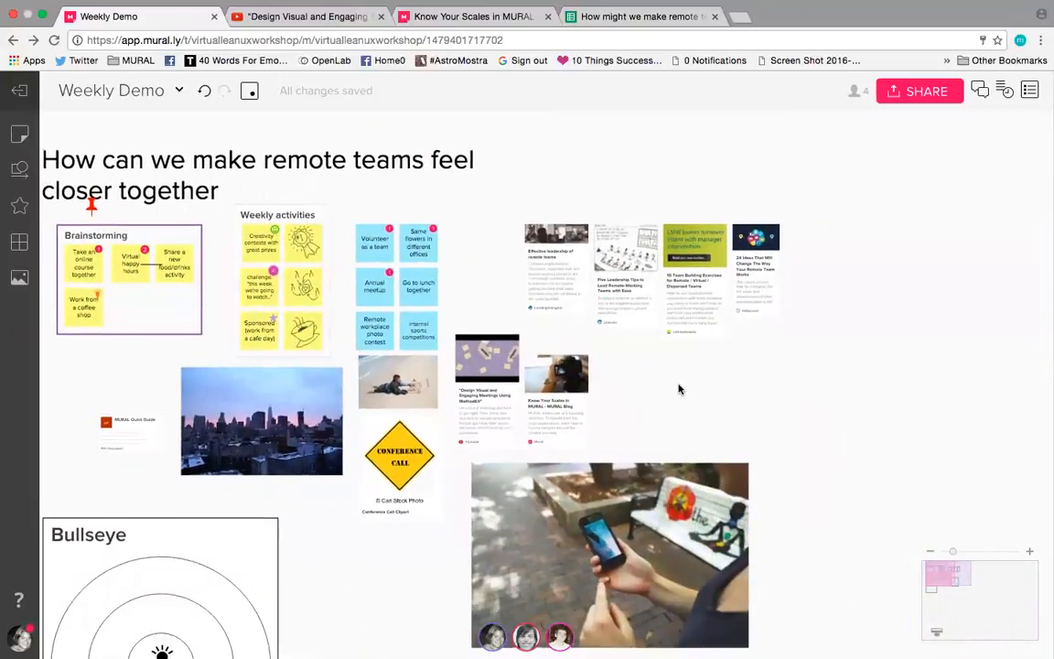
pyautogui.press('super+v')
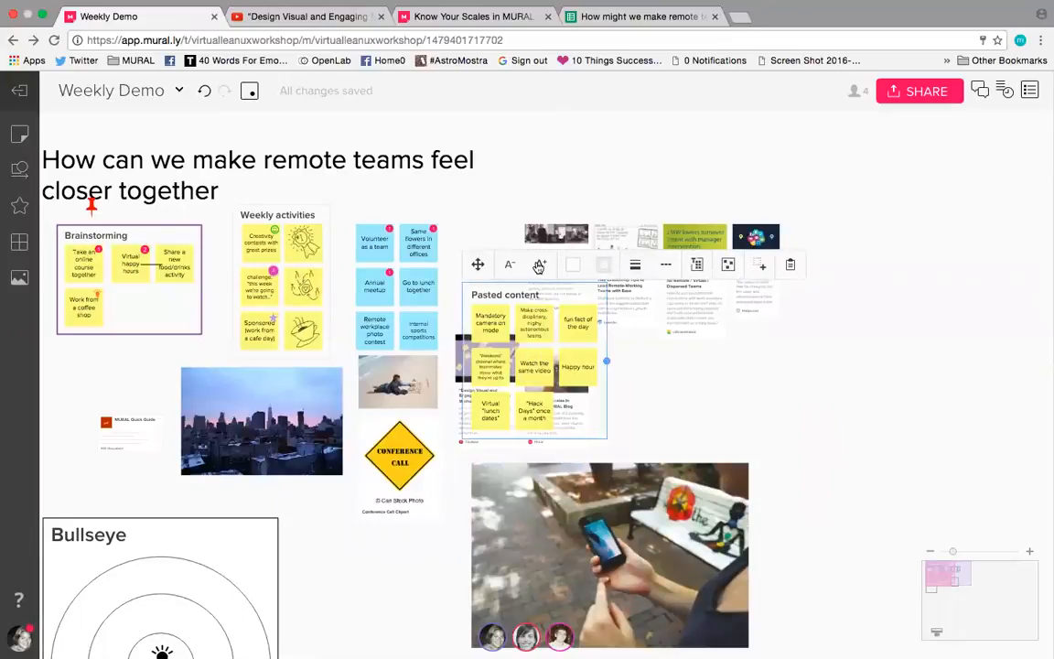
pyautogui.moveTo(479, 266); pyautogui.dragTo(800, 171)
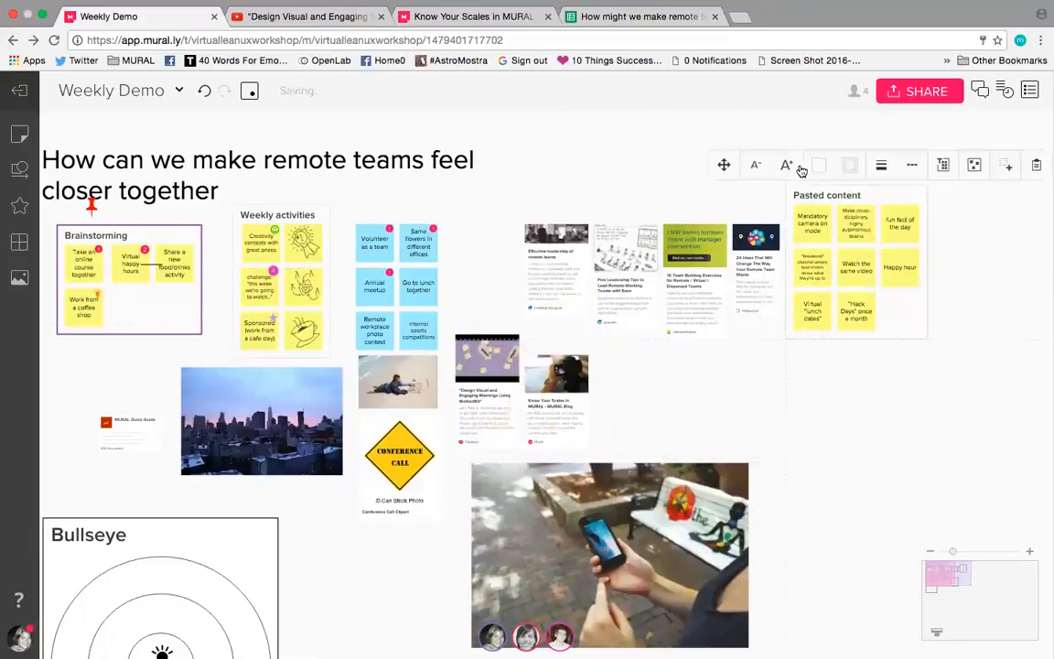
pyautogui.click(857, 203)
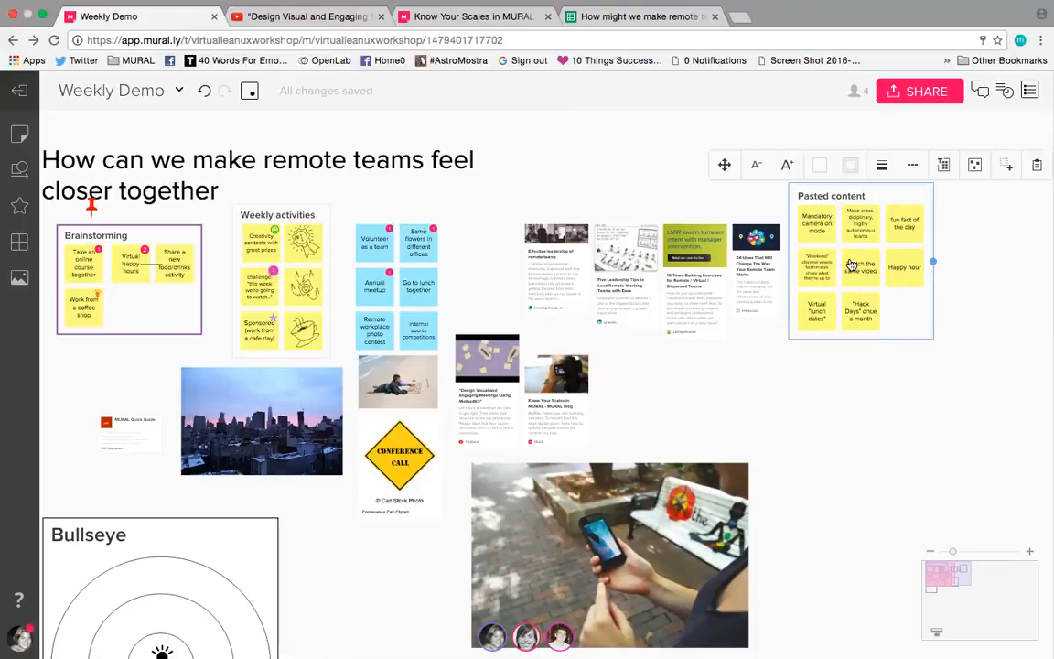
pyautogui.click(836, 418)
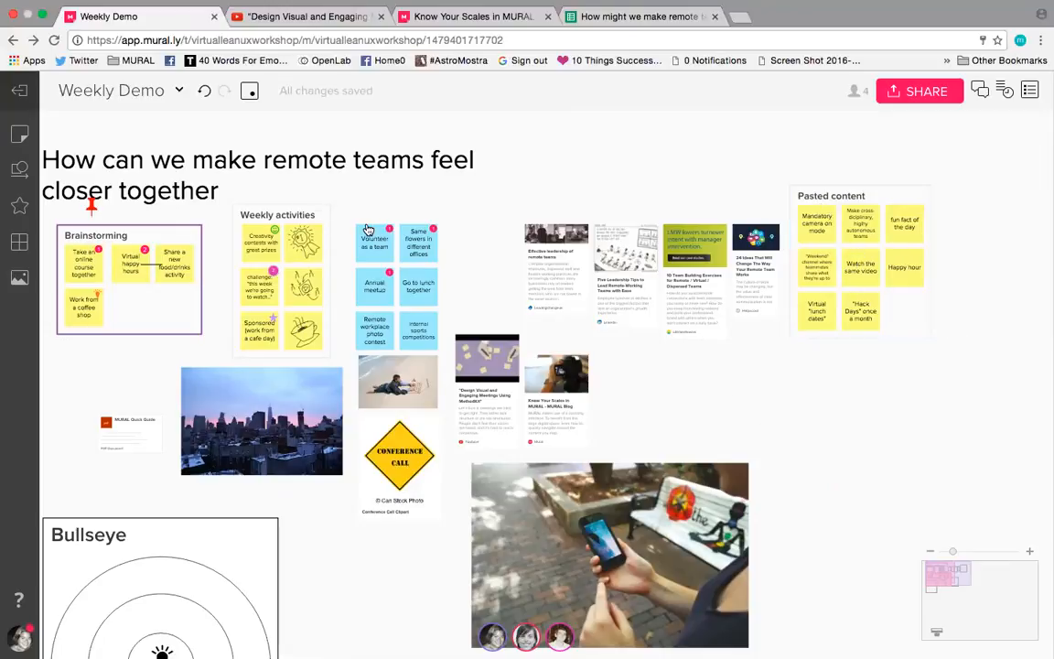
# Step: Shift the mural's title slightly up and move the Pasted content area down, below the level of the article links
pyautogui.click(345, 210)
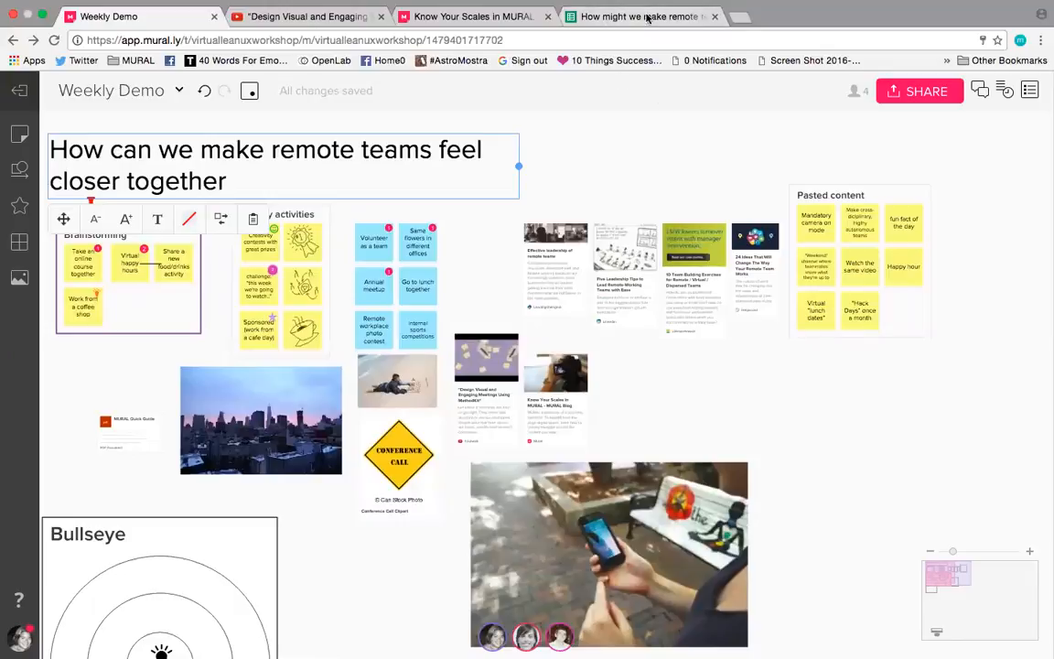
pyautogui.click(815, 198)
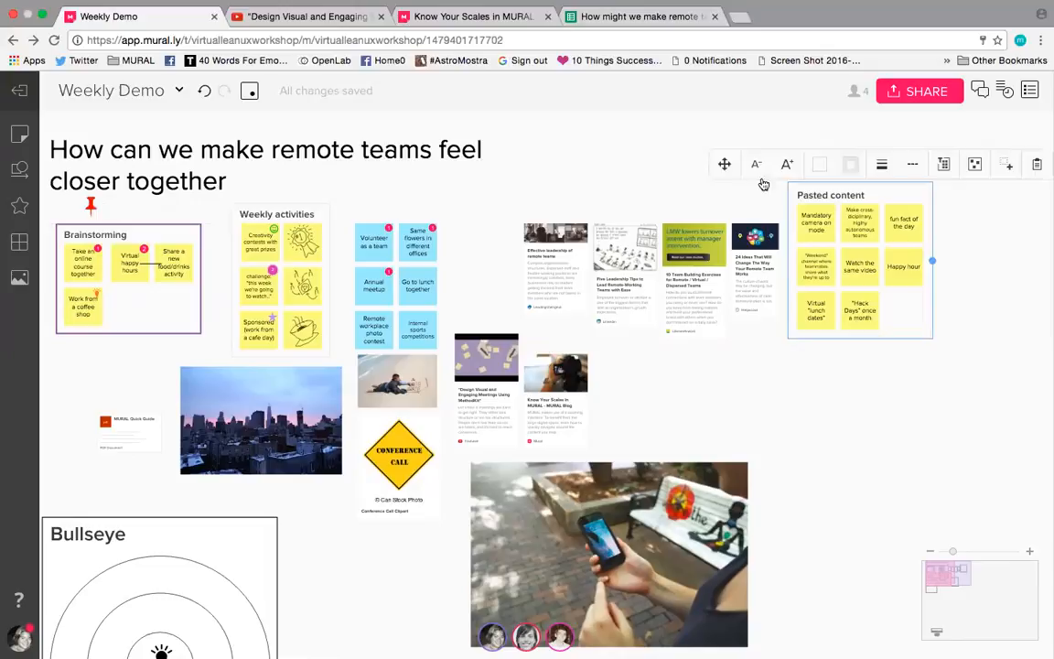
pyautogui.moveTo(743, 169); pyautogui.dragTo(719, 311)
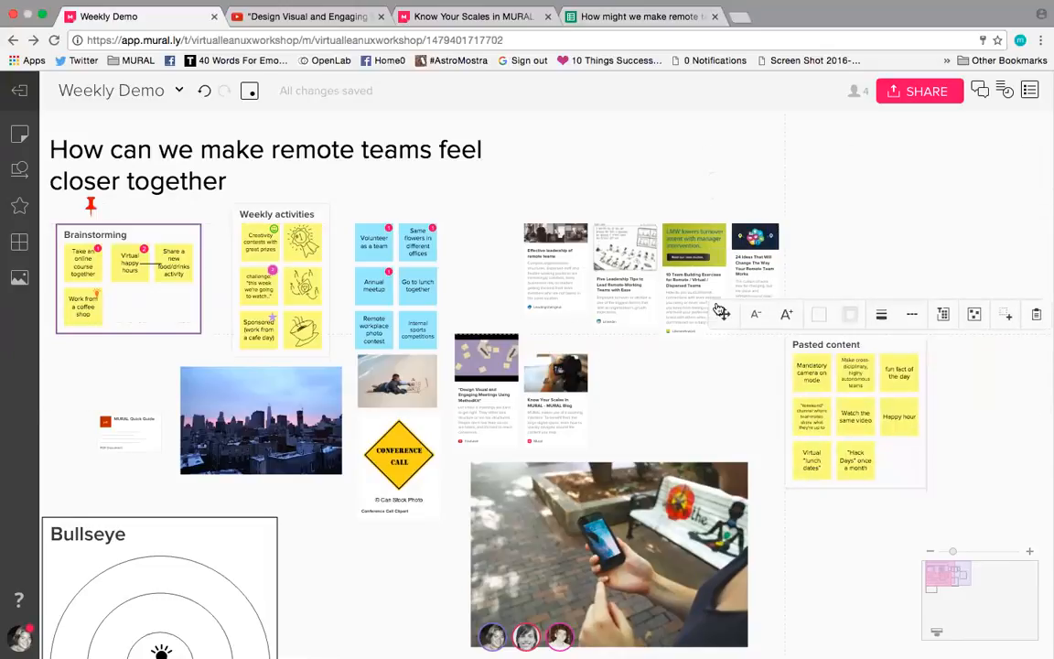
pyautogui.click(920, 216)
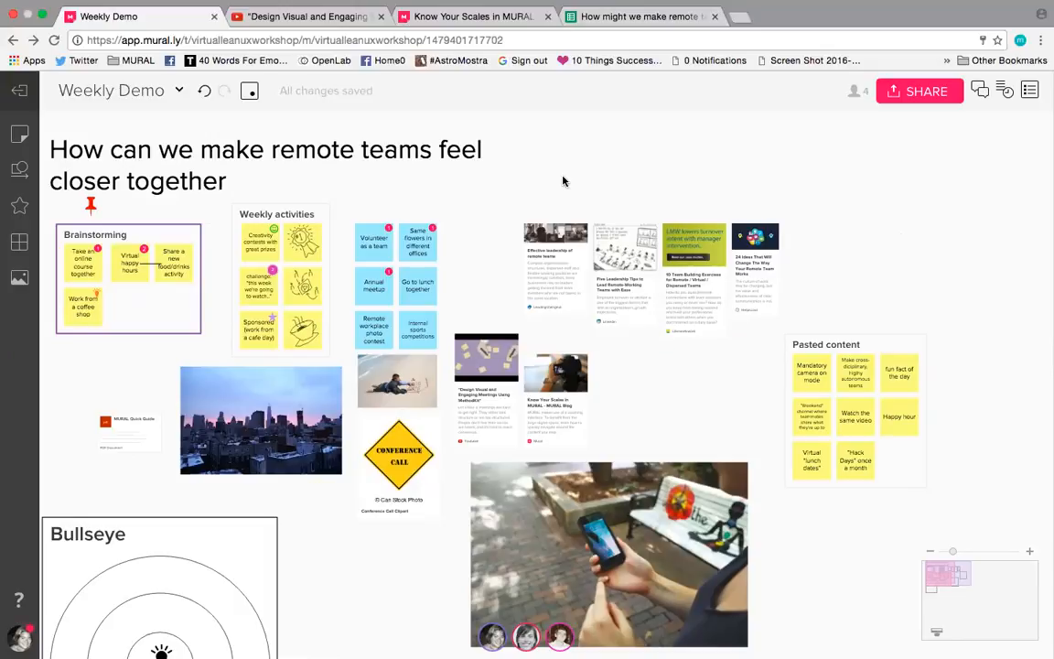
# Step: Review the list of keyboard shortcuts and close it
pyautogui.hotkey('shift', '/')
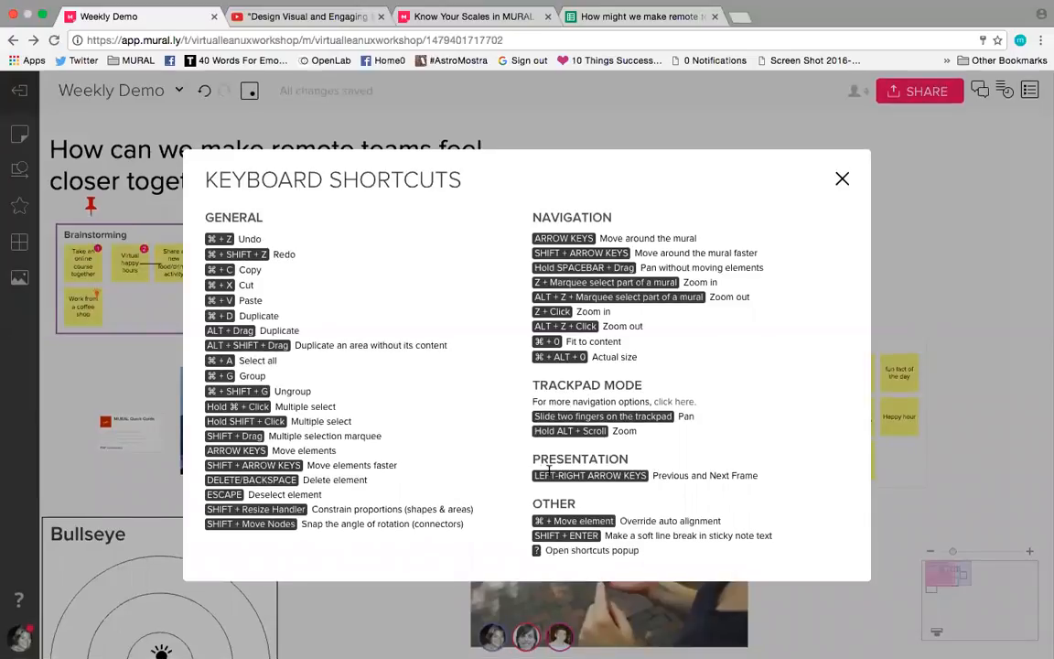
pyautogui.click(842, 180)
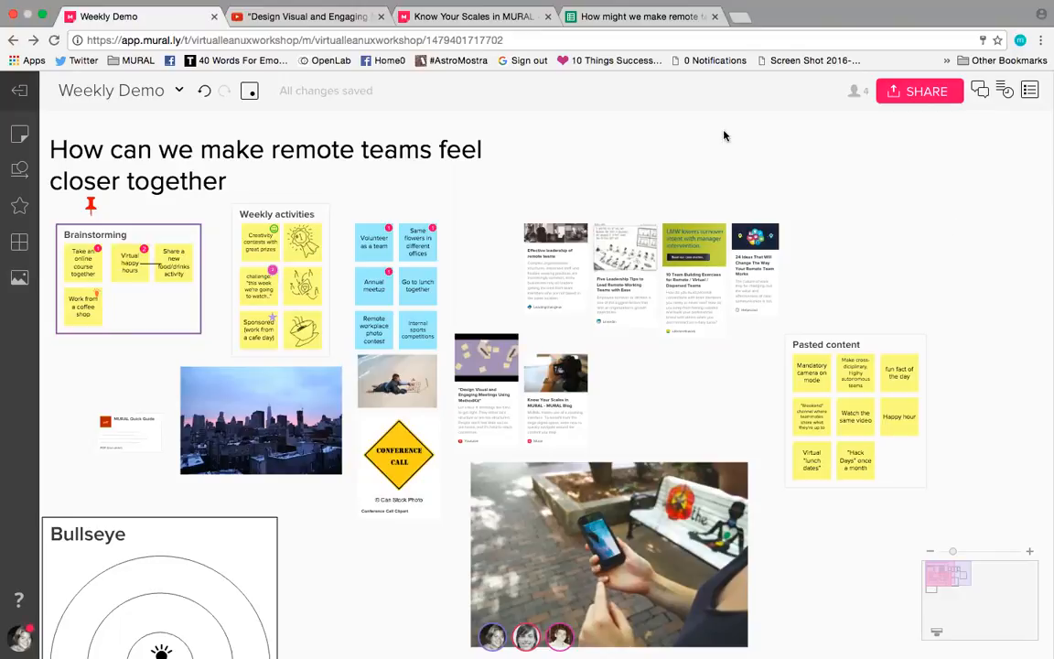
# Step: Show the mural's outline and compare its entries with the titled areas on the canvas, including Brainstorming and Bullseye
pyautogui.click(1029, 91)
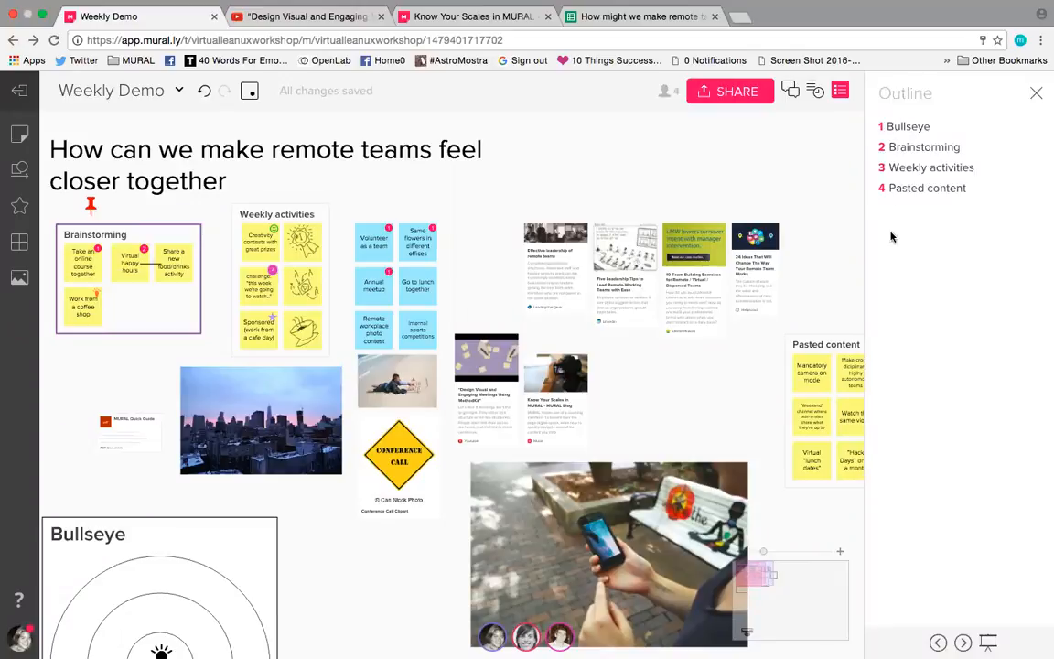
pyautogui.click(169, 240)
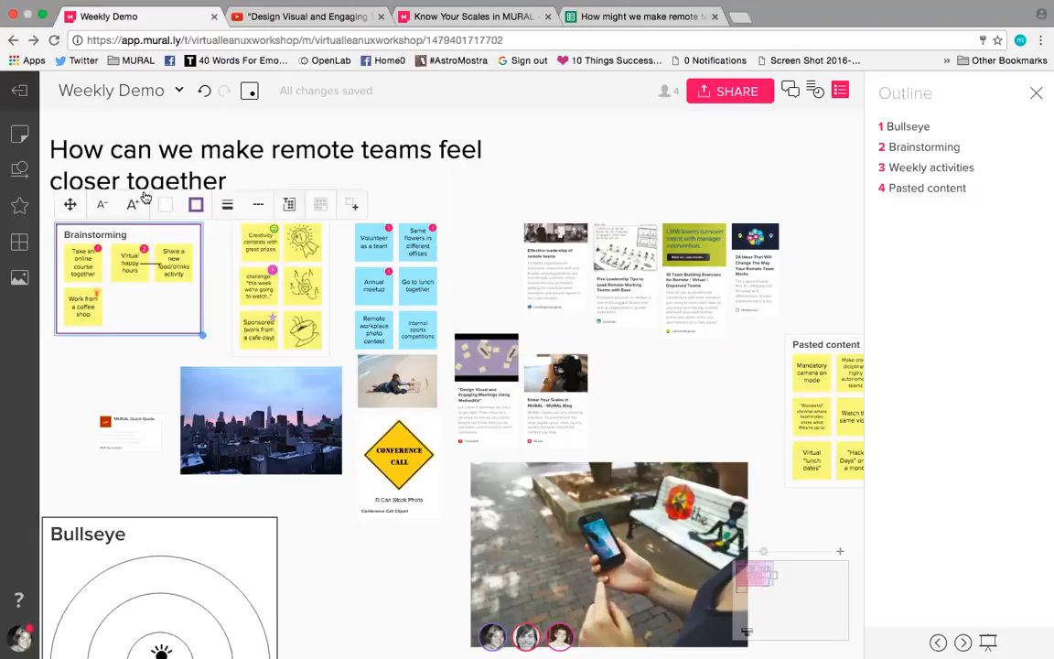
pyautogui.click(117, 174)
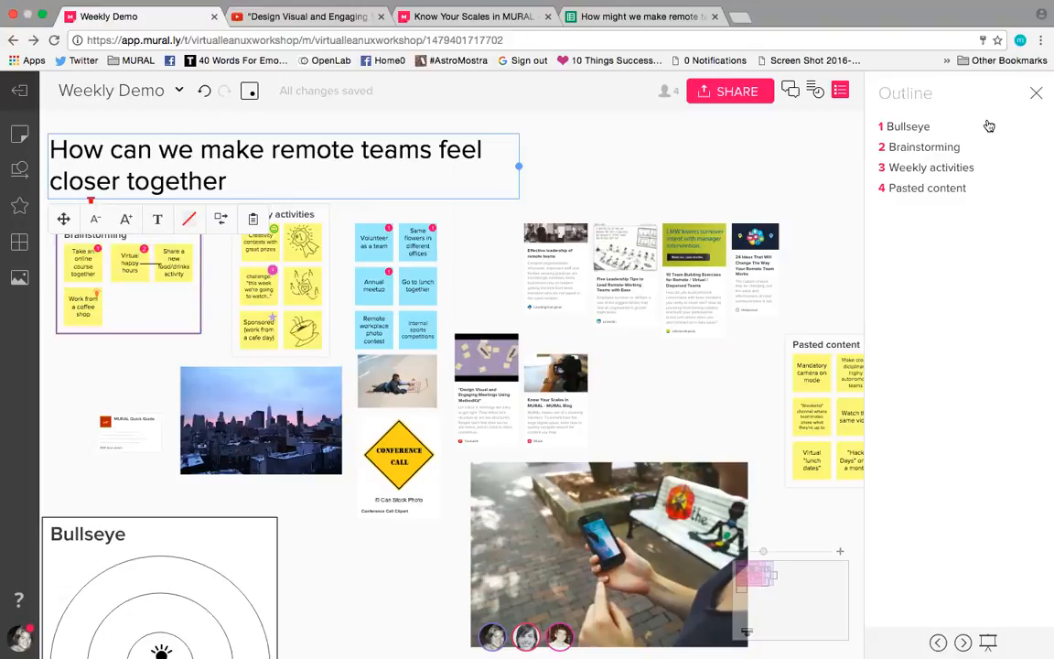
pyautogui.click(800, 291)
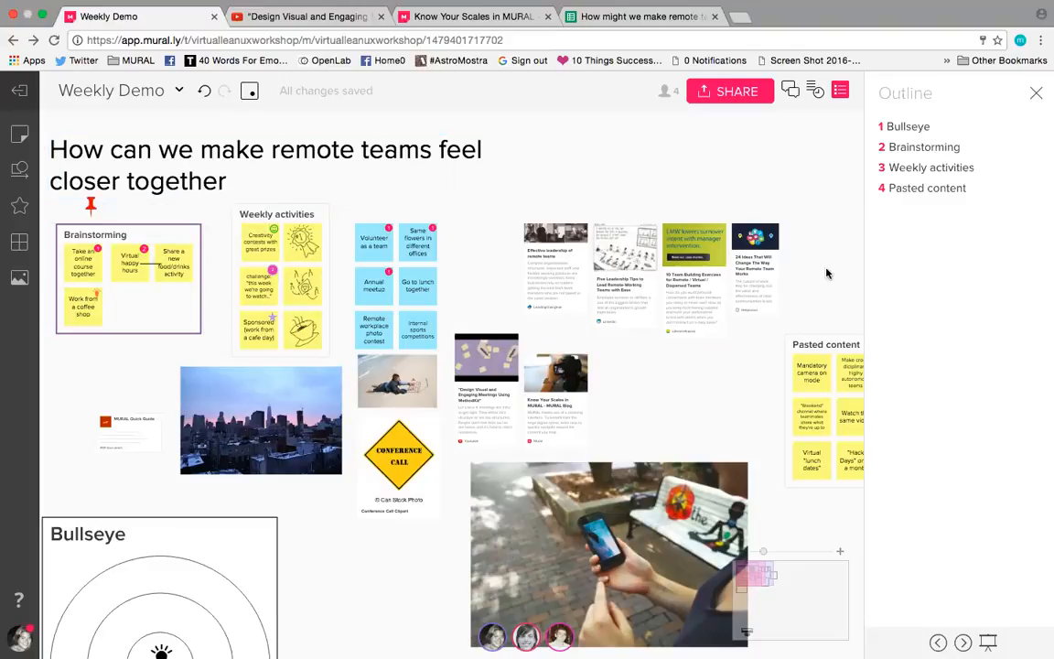
pyautogui.moveTo(826, 273); pyautogui.dragTo(865, 154)
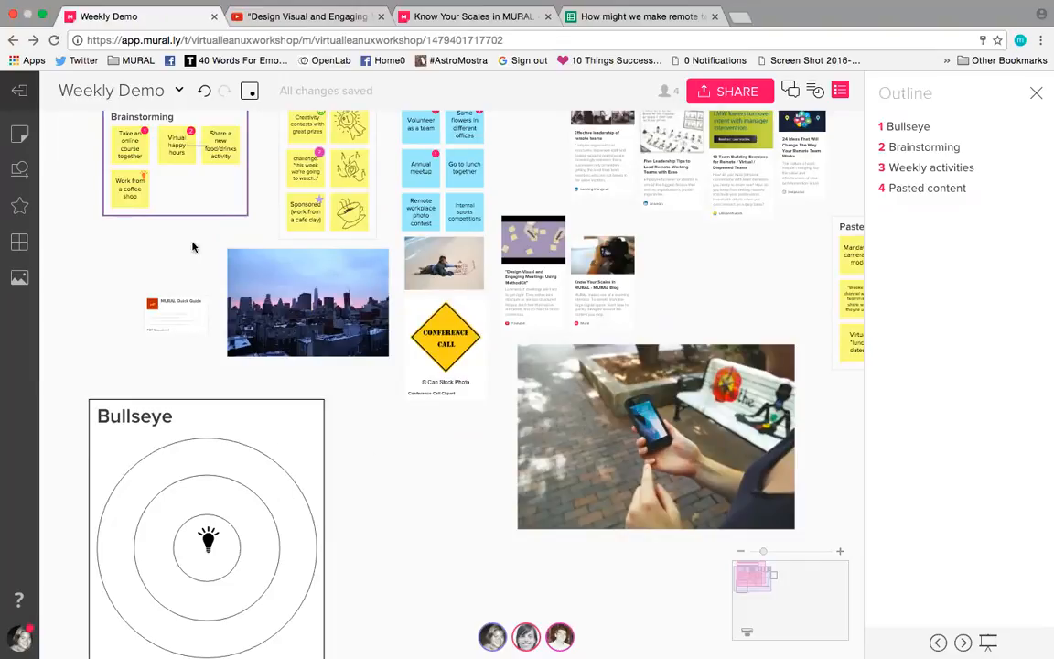
pyautogui.scroll(5, 96, 316)
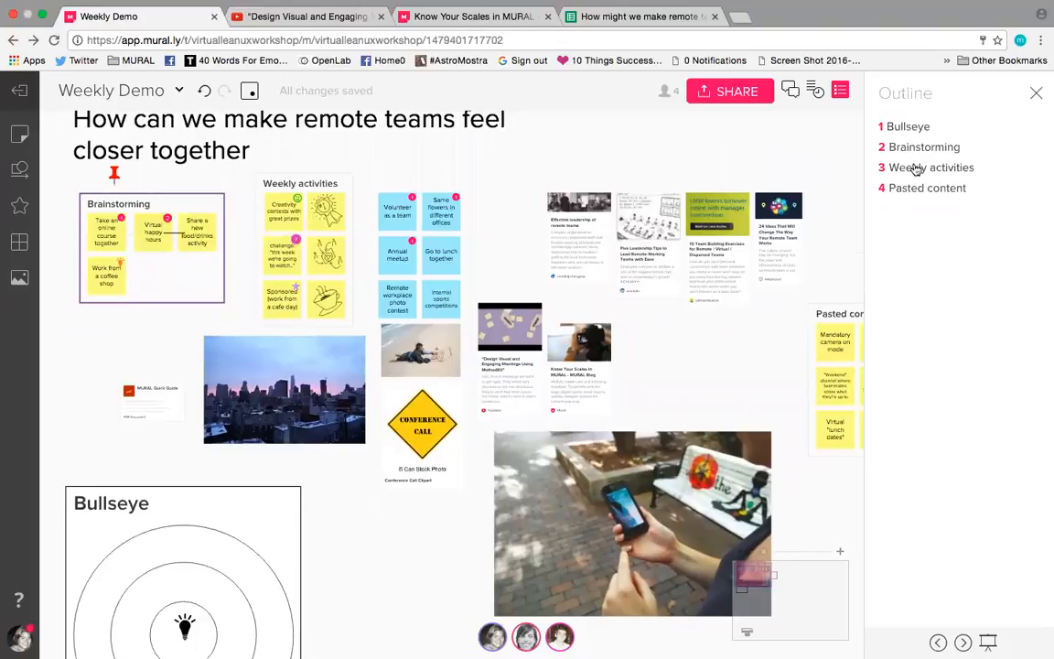
# Step: Visit Bullseye, Brainstorming, Weekly activities and Pasted content in order through the outline, and close the outline
pyautogui.click(911, 129)
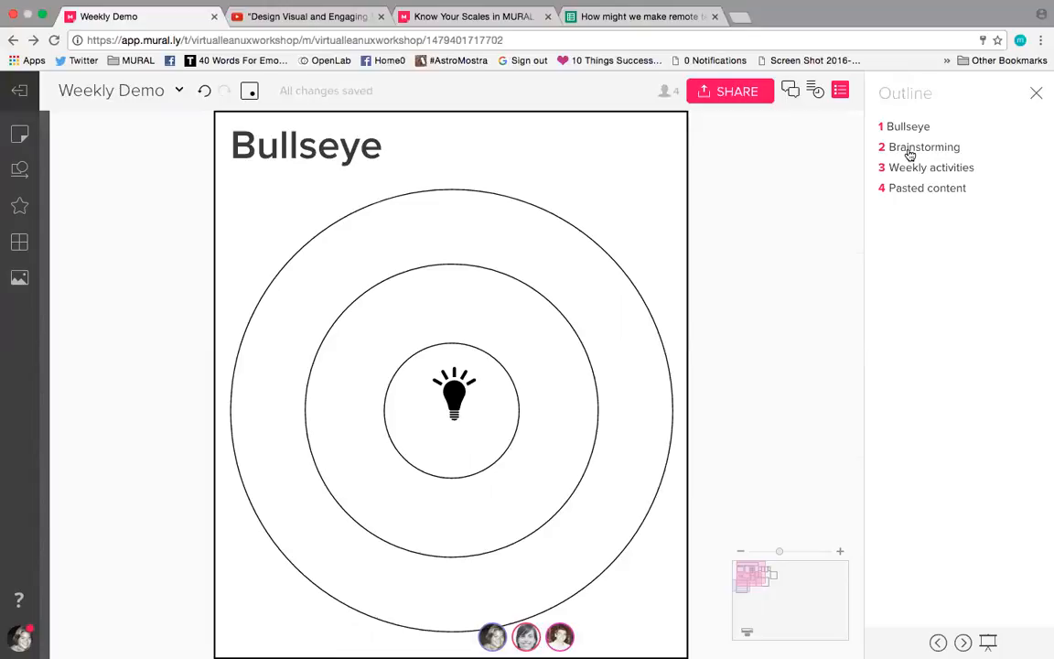
pyautogui.click(910, 156)
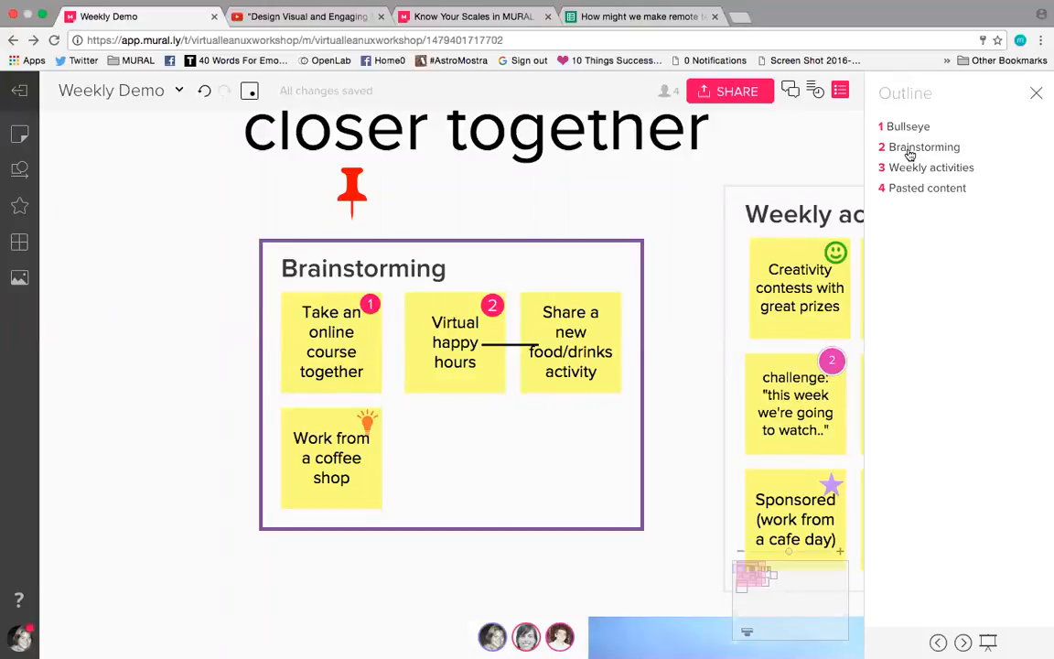
pyautogui.click(919, 170)
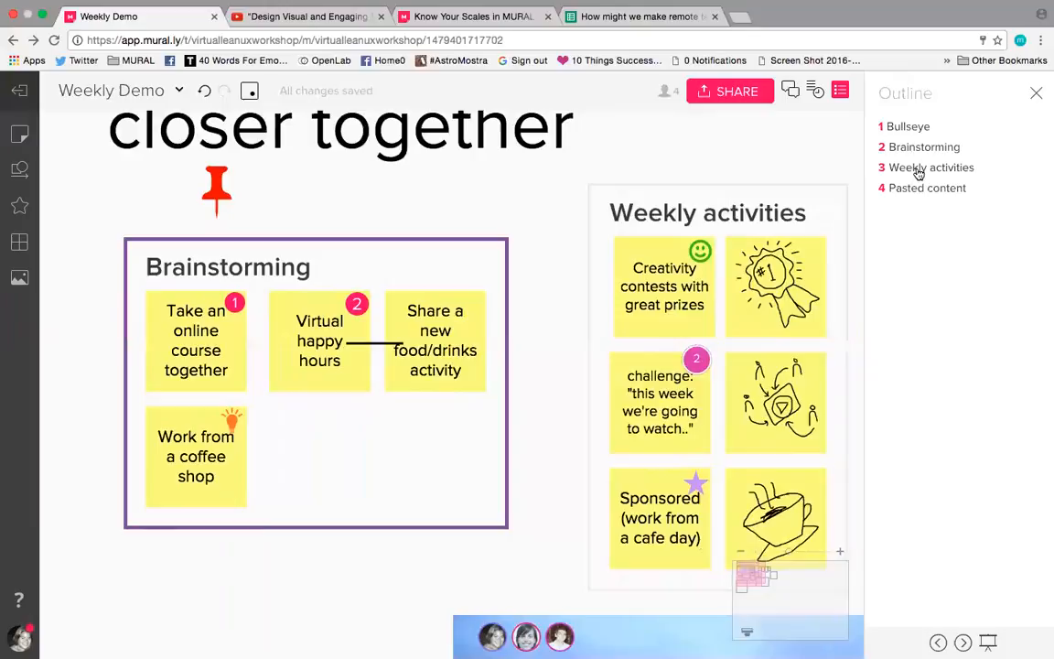
pyautogui.click(919, 189)
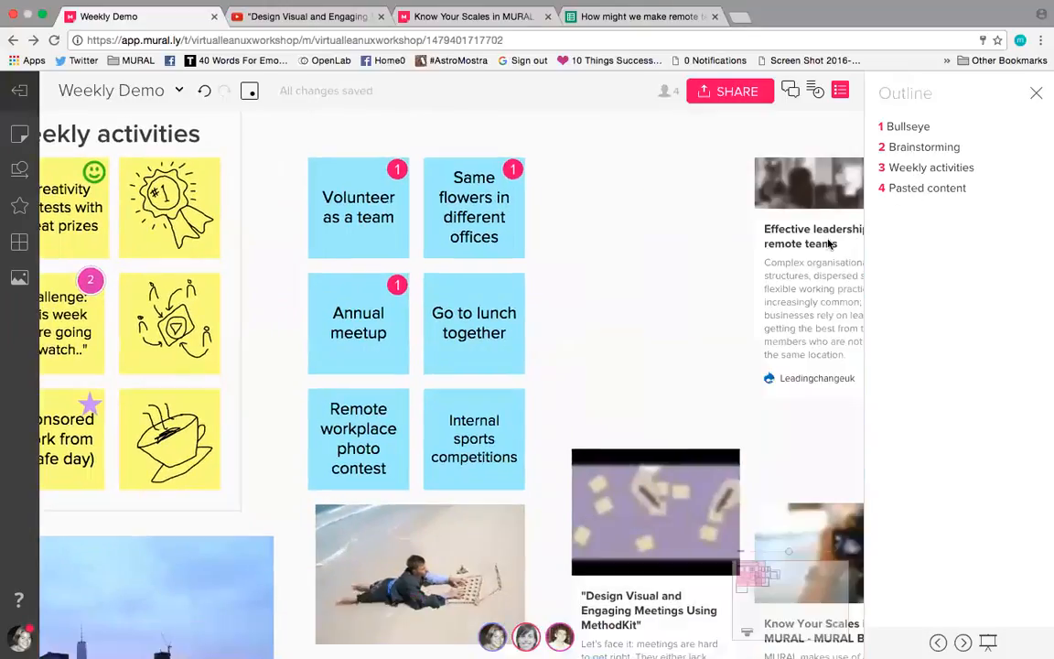
pyautogui.scroll(-3, 831, 264)
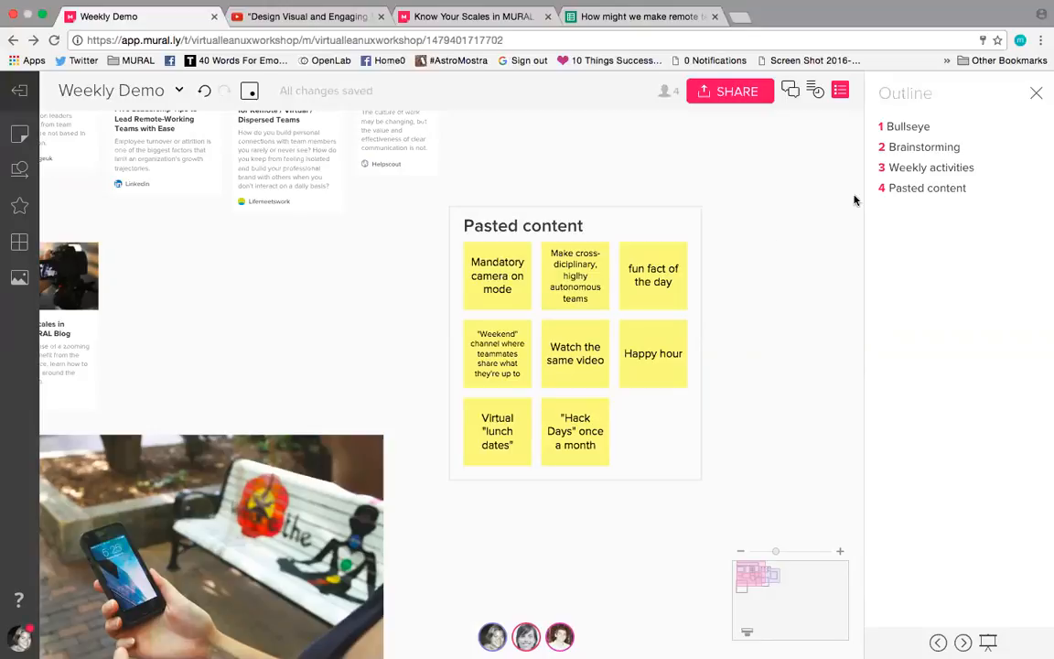
pyautogui.click(1036, 95)
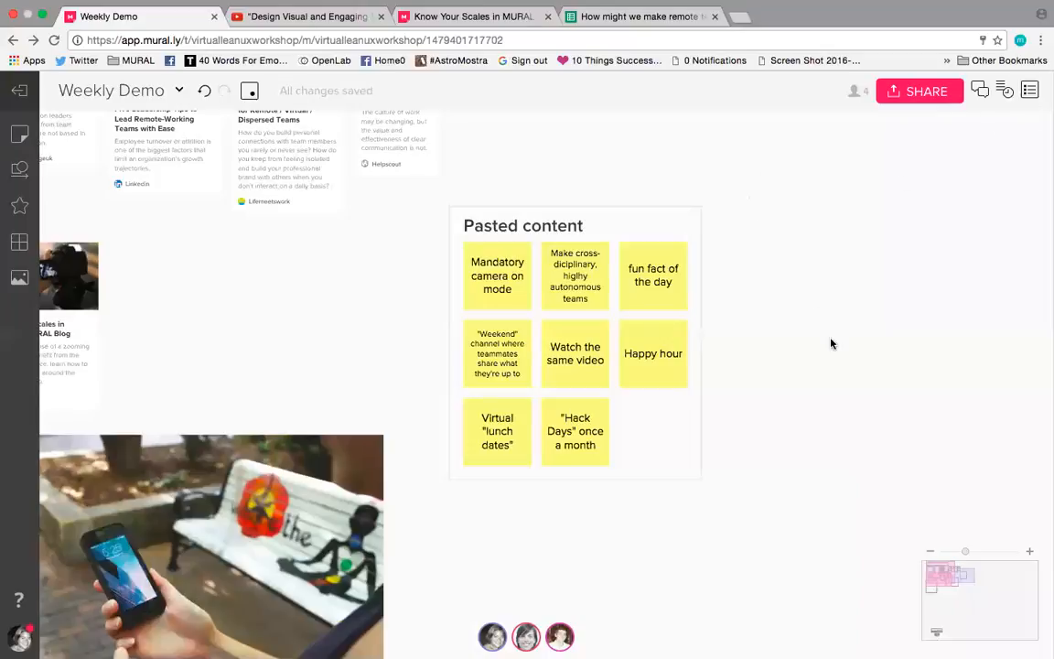
pyautogui.moveTo(889, 412); pyautogui.dragTo(988, 509)
pyautogui.moveTo(721, 176); pyautogui.dragTo(961, 276)
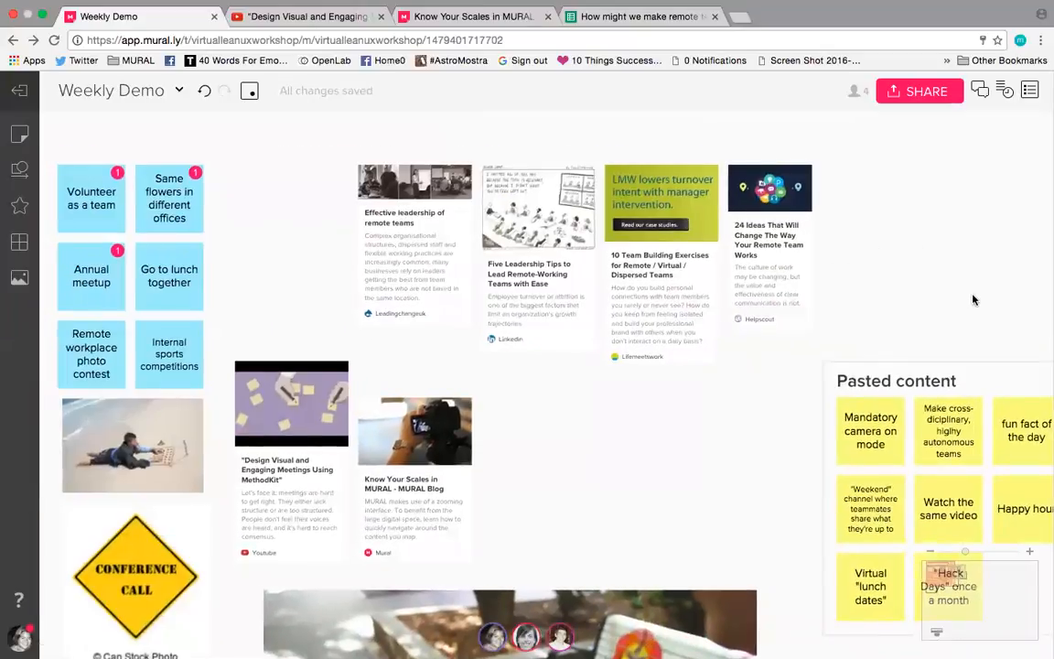
pyautogui.scroll(-2, 972, 299)
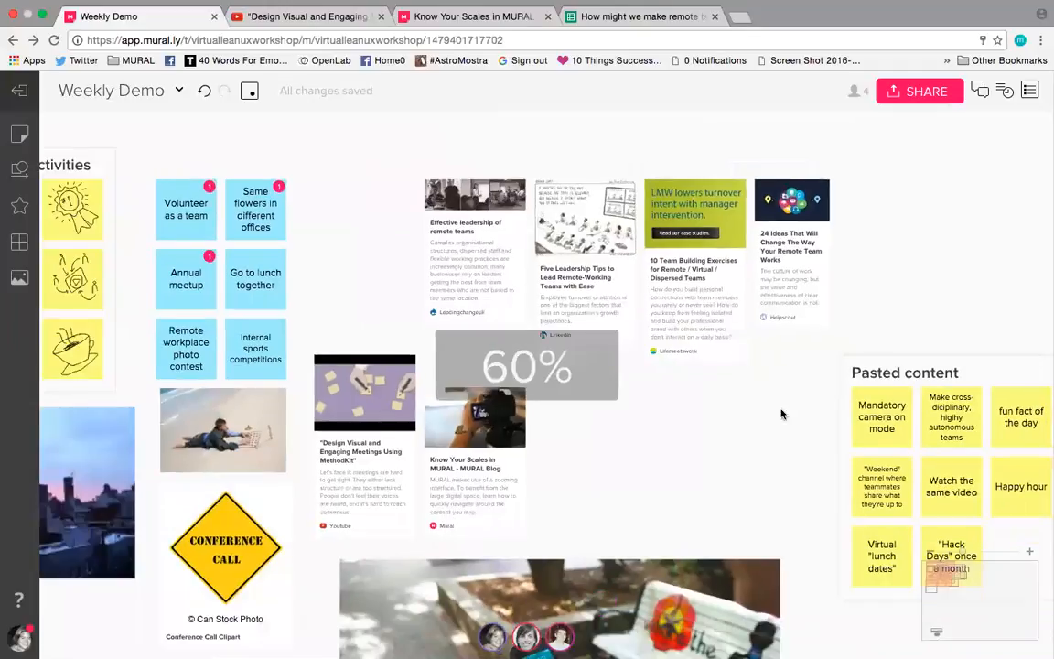
pyautogui.scroll(-1, 746, 428)
pyautogui.moveTo(774, 393); pyautogui.dragTo(864, 400)
pyautogui.hscroll(-3, 889, 414)
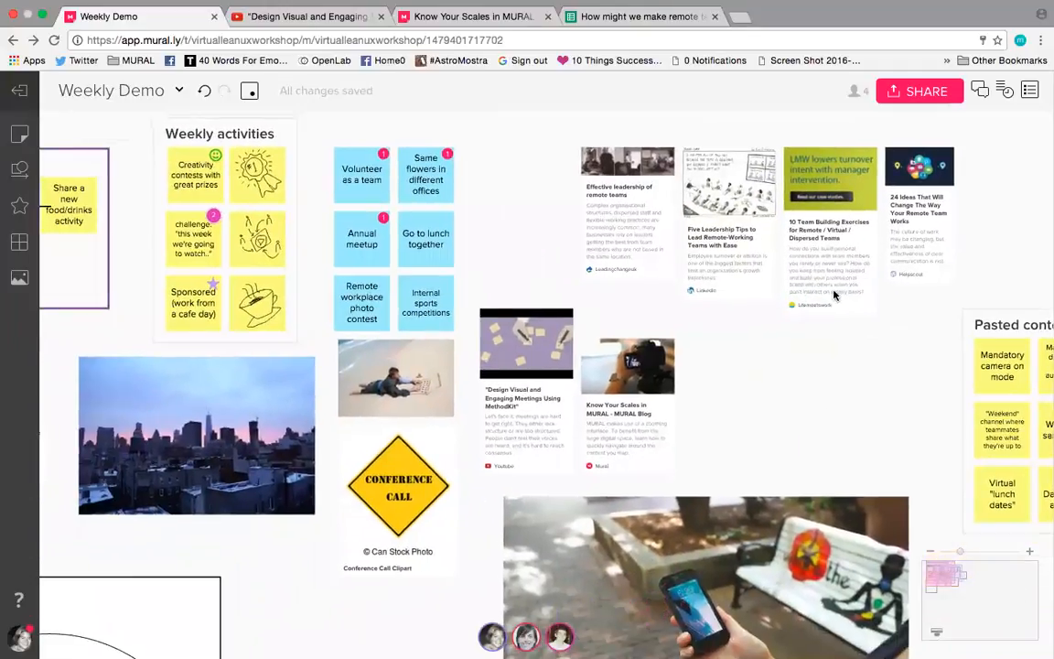
pyautogui.hscroll(-3, 705, 409)
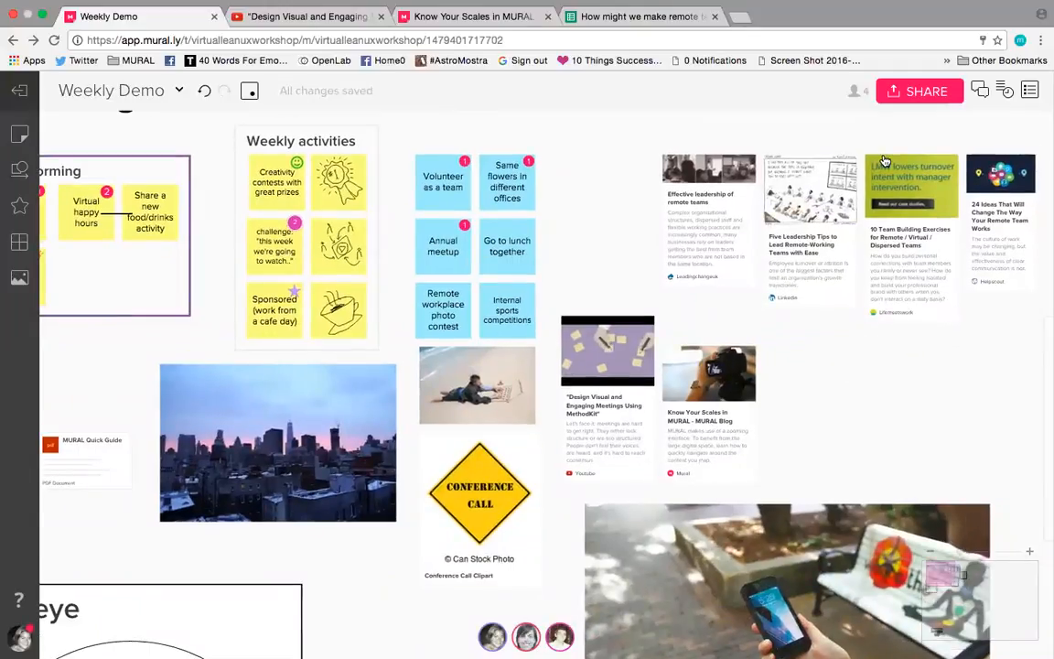
# Step: In the mural's member settings, give the first listed member view only access and return to the mural
pyautogui.click(854, 97)
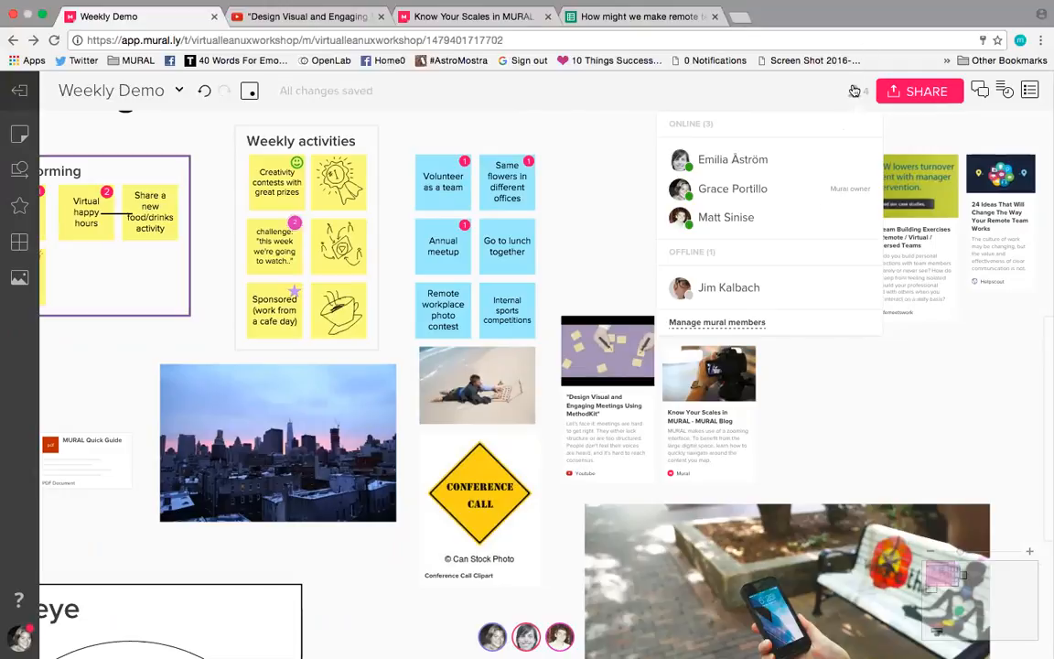
pyautogui.click(712, 325)
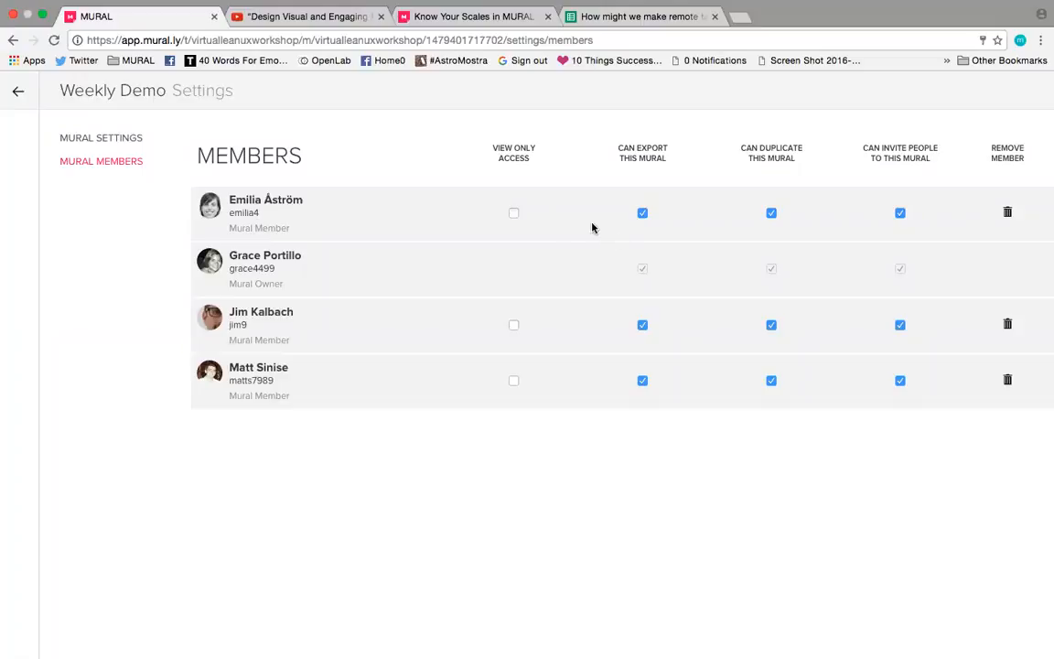
pyautogui.click(516, 214)
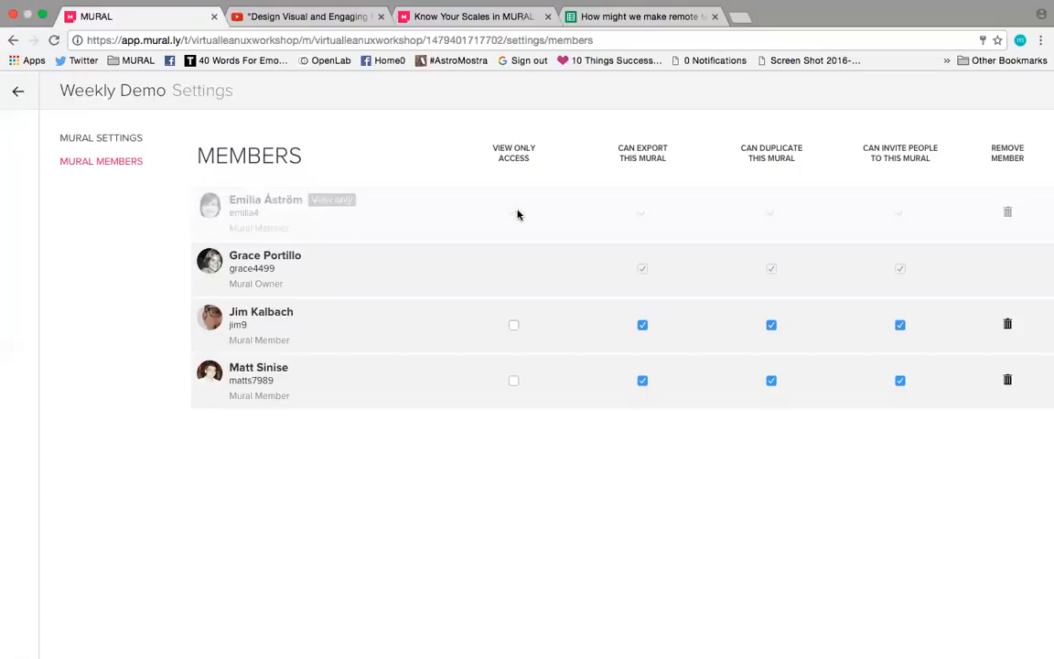
pyautogui.click(512, 214)
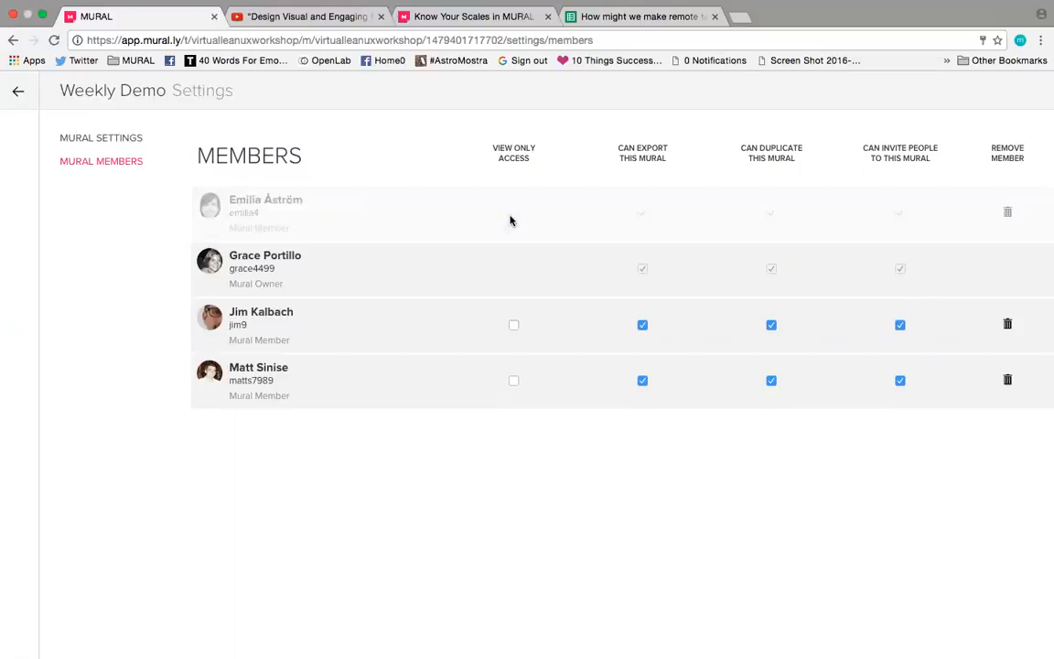
pyautogui.click(511, 215)
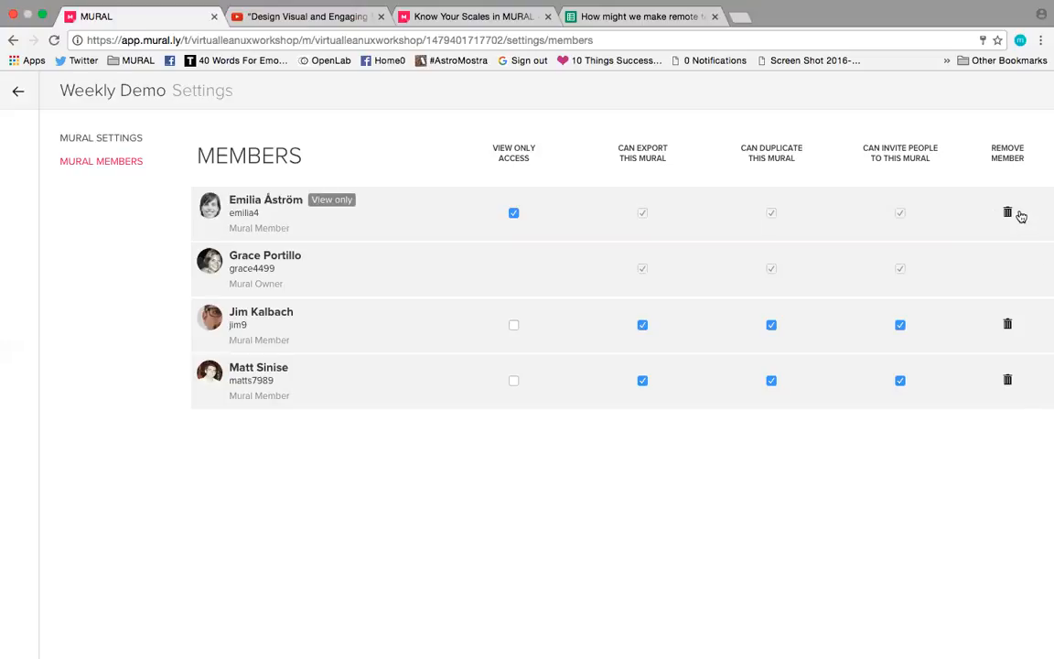
pyautogui.click(22, 90)
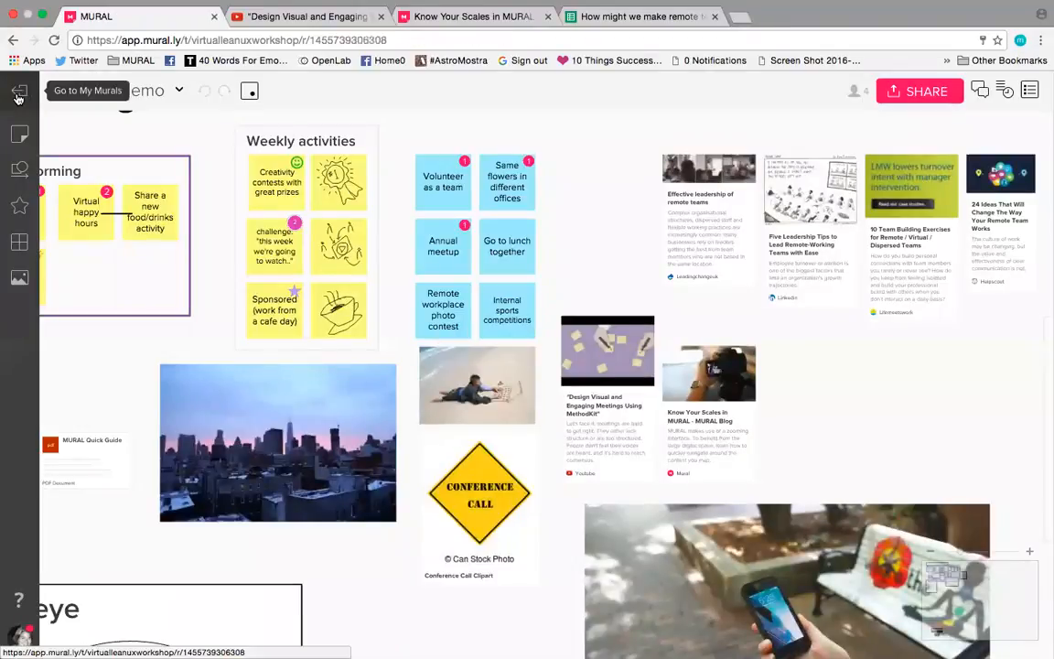
# Step: Leave the mural, examine the workspace members' permission settings for the MURAL workshop workspace, and return to the Examples murals room
pyautogui.click(18, 95)
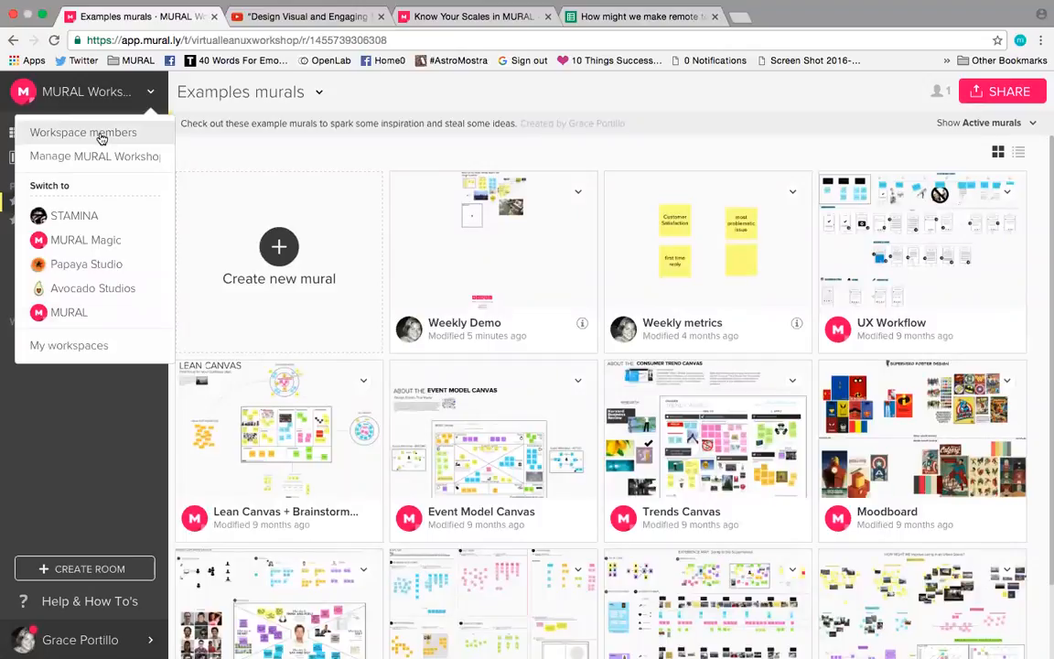
pyautogui.click(102, 134)
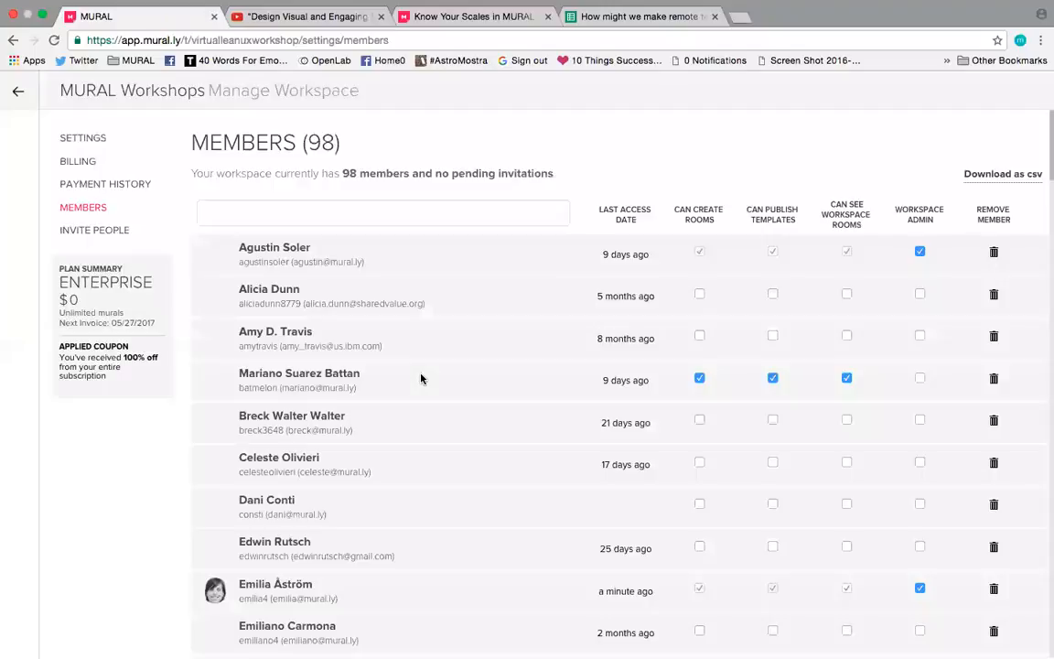
pyautogui.scroll(-3, 834, 335)
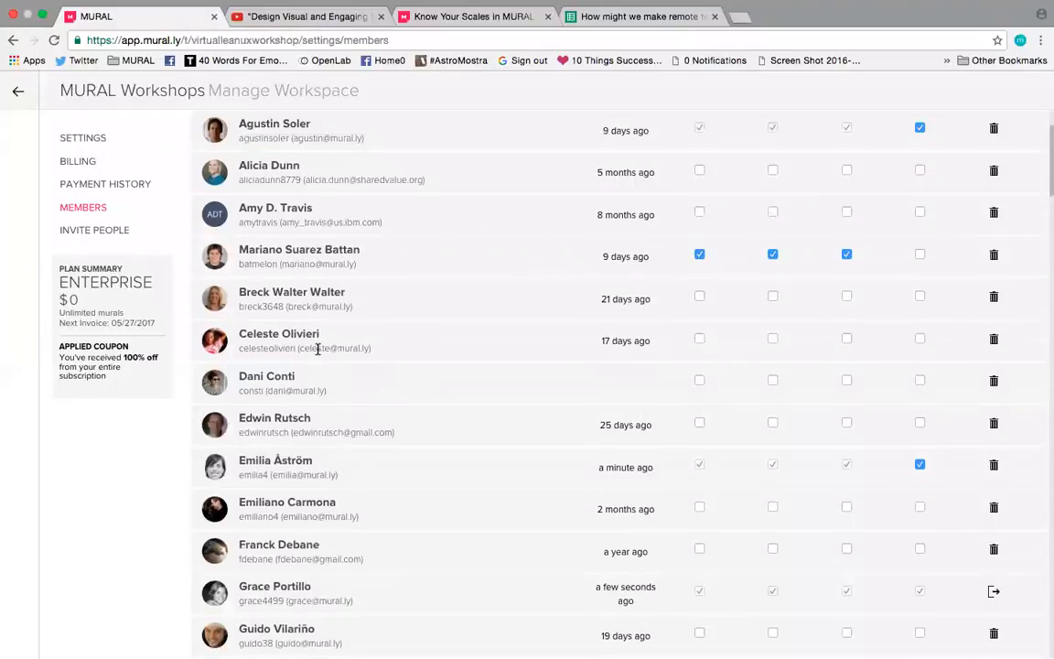
pyautogui.scroll(3, 317, 348)
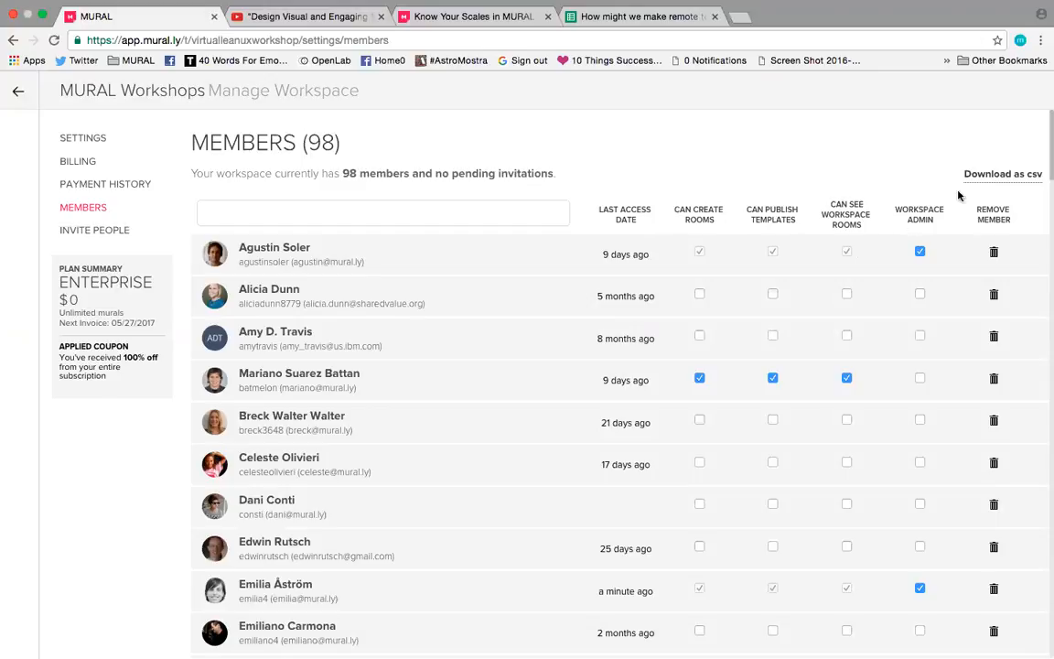
pyautogui.scroll(-3, 906, 152)
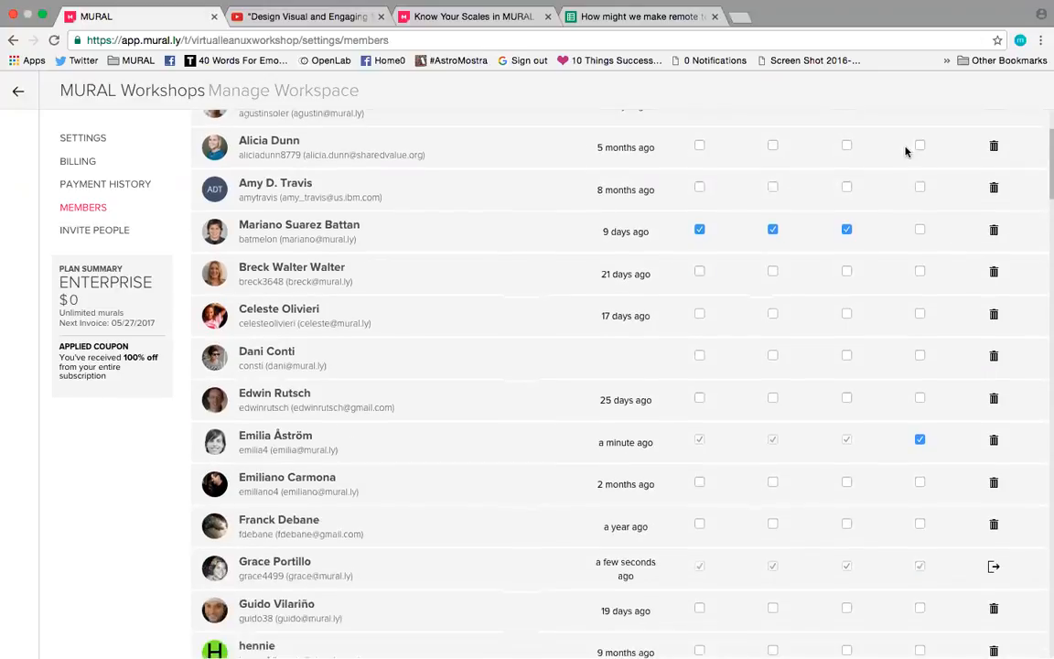
pyautogui.scroll(3, 88, 125)
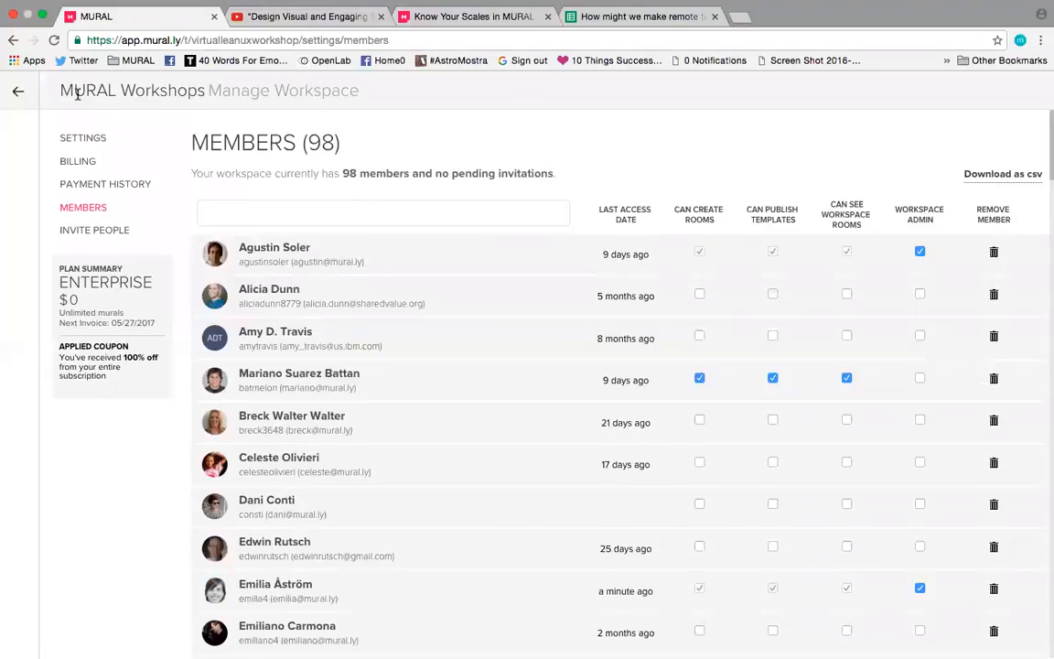
pyautogui.click(17, 94)
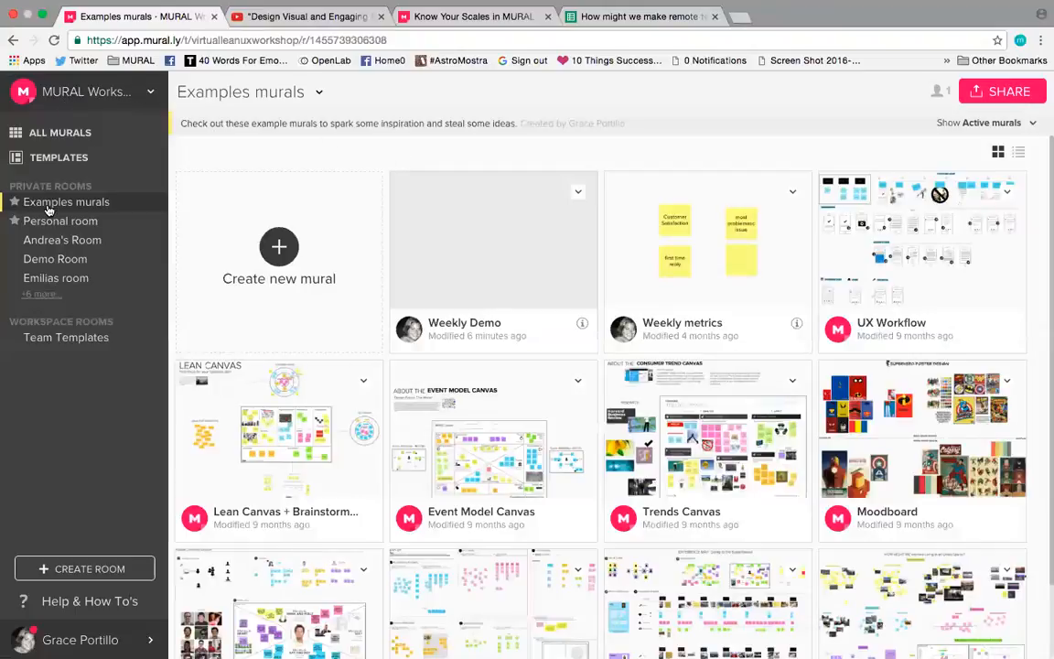
# Step: Visit Demo Room, check its room options and members, and go back to the Examples murals room
pyautogui.click(41, 259)
pyautogui.click(287, 94)
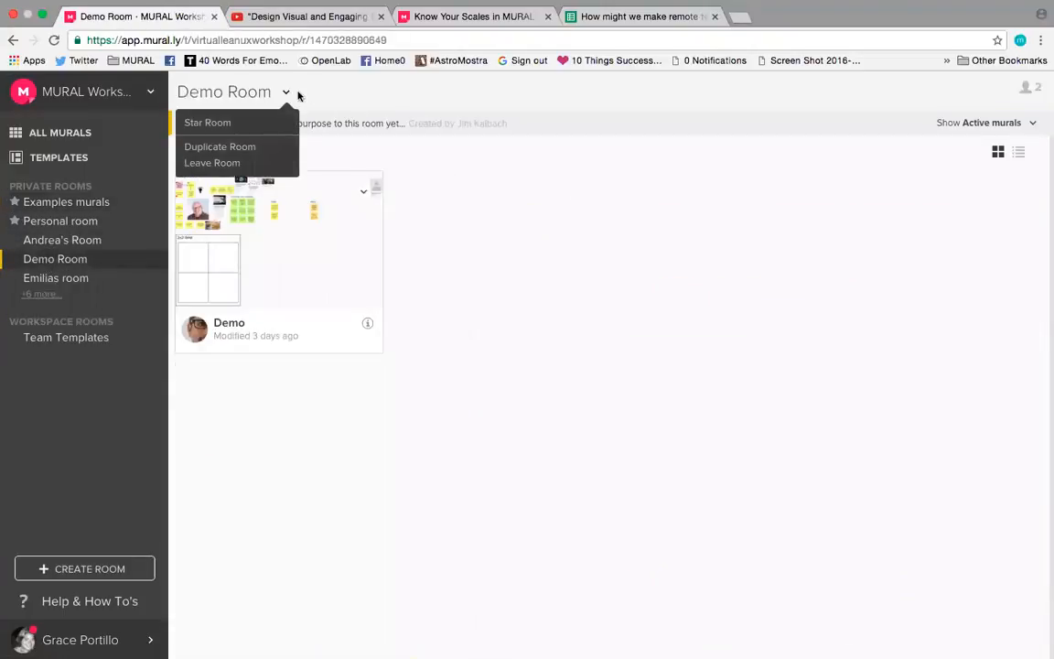
pyautogui.click(1027, 88)
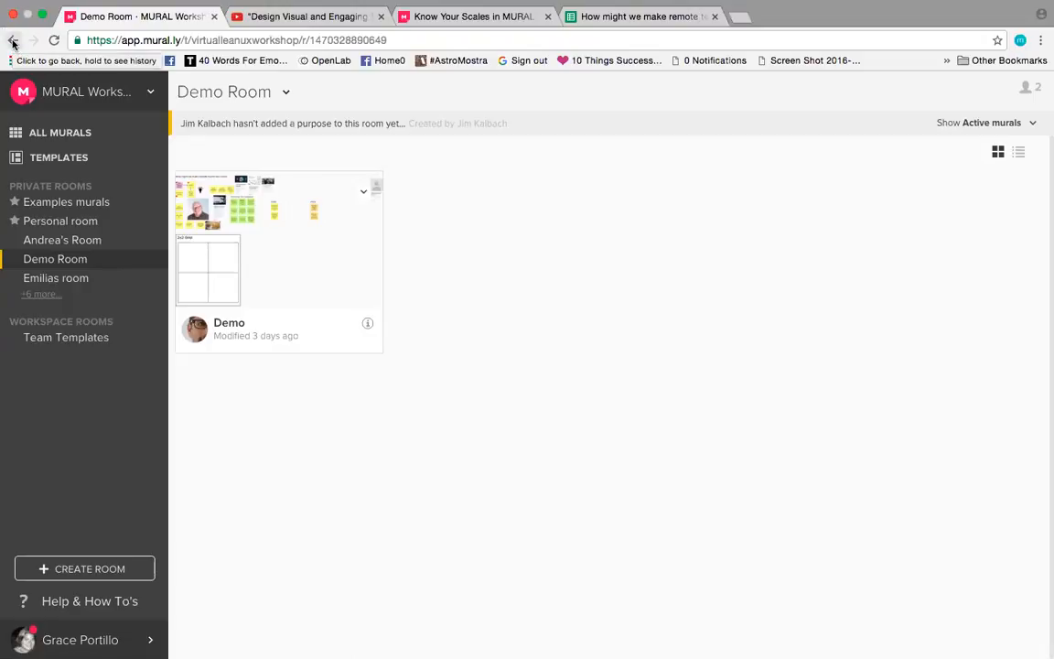
pyautogui.click(13, 40)
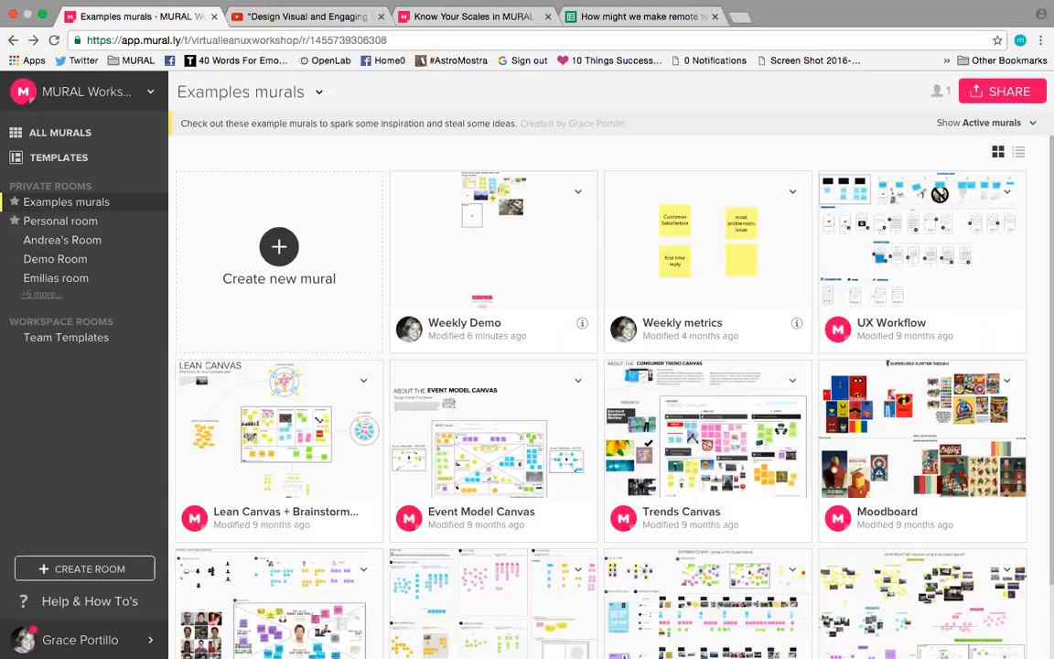
# Step: Show the Help & How To's resources and switch to the computer's desktop
pyautogui.click(89, 601)
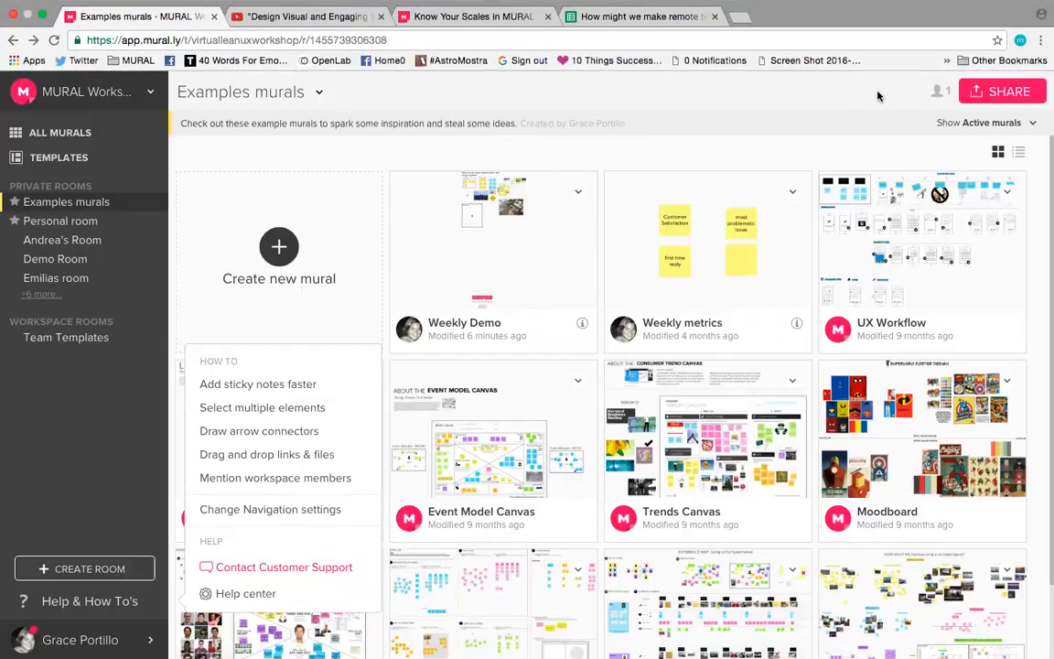
pyautogui.hotkey('ctrl', 'Up')
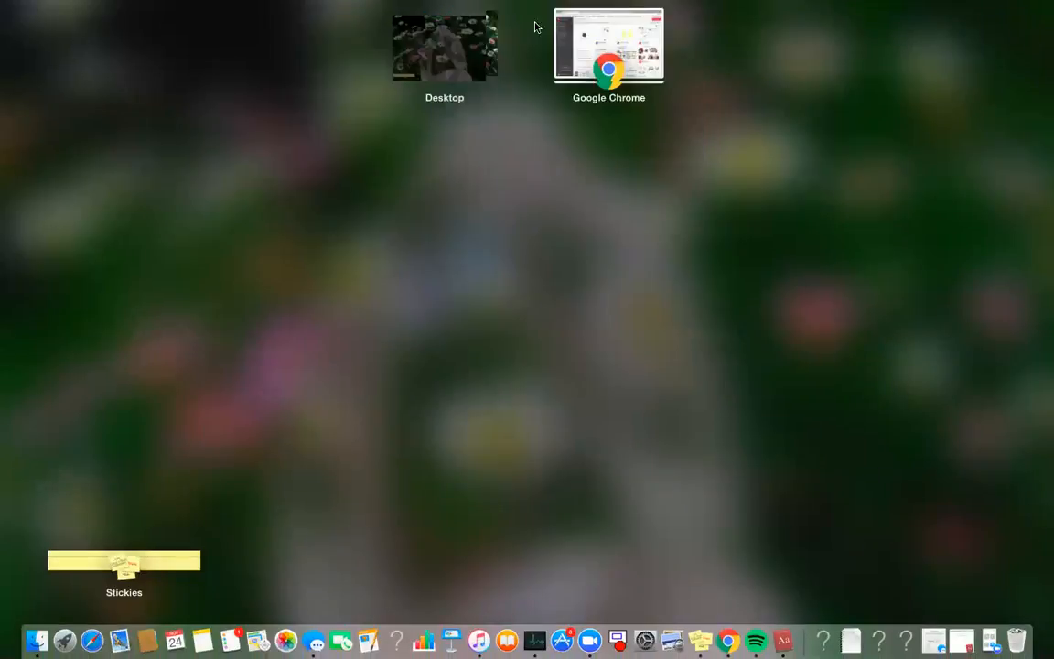
pyautogui.click(604, 410)
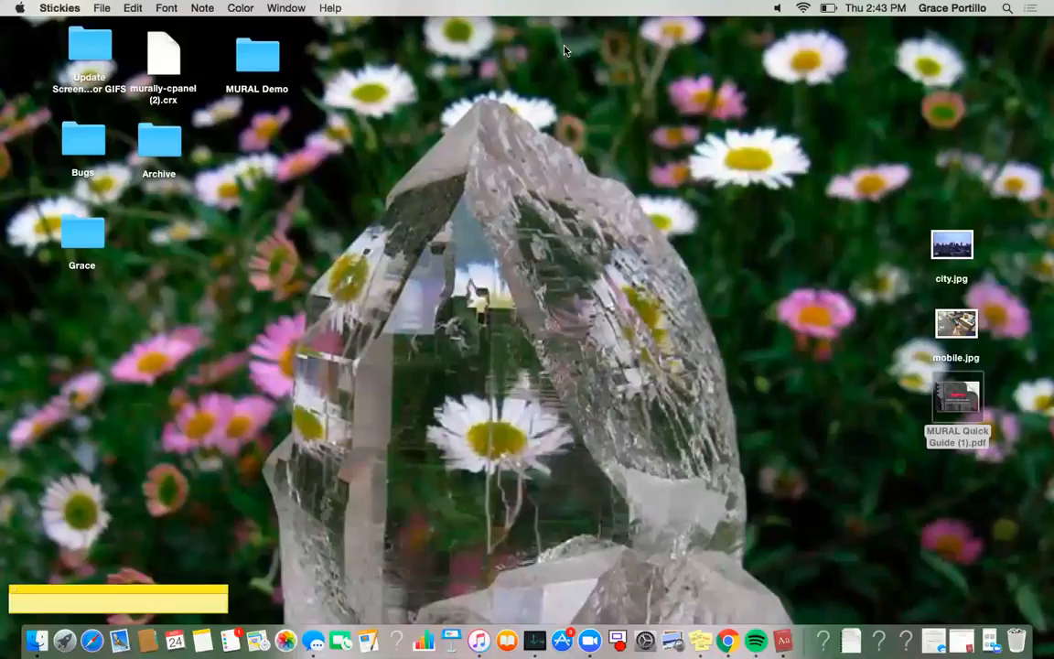